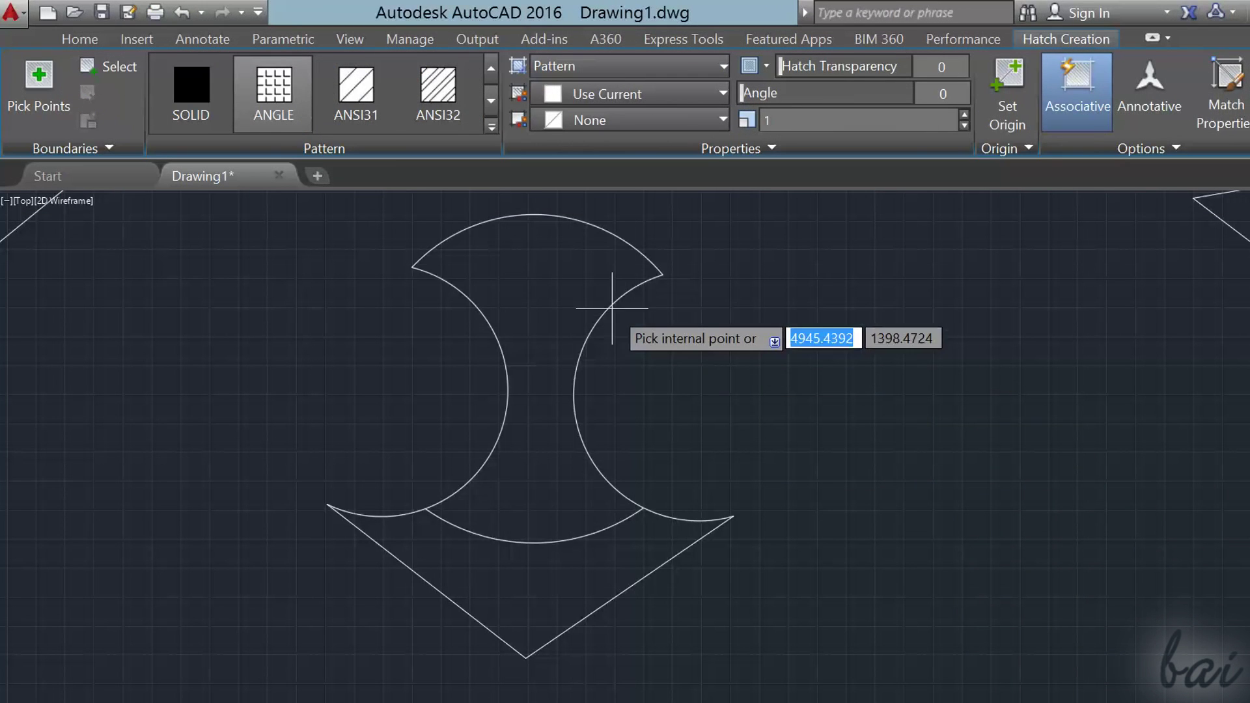
# - Fill the central hourglass region and the lower region with the ANGLE crosshatch pattern
pyautogui.click(546, 294)
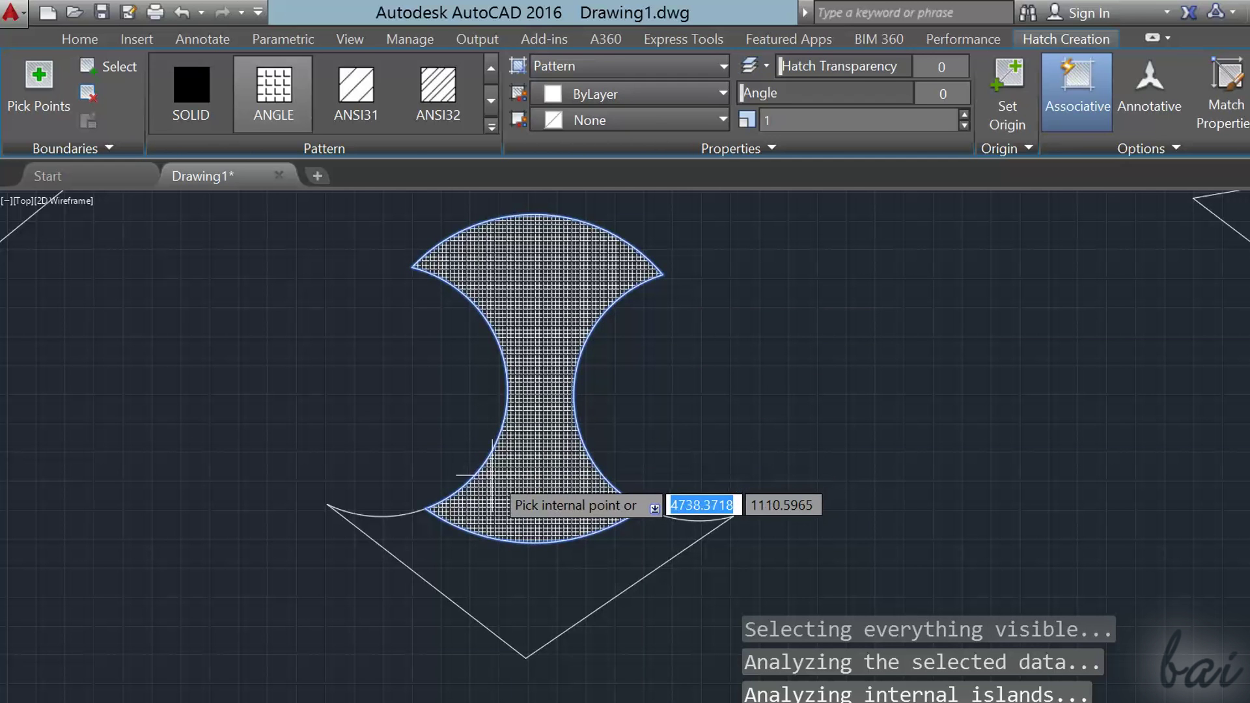
pyautogui.click(505, 588)
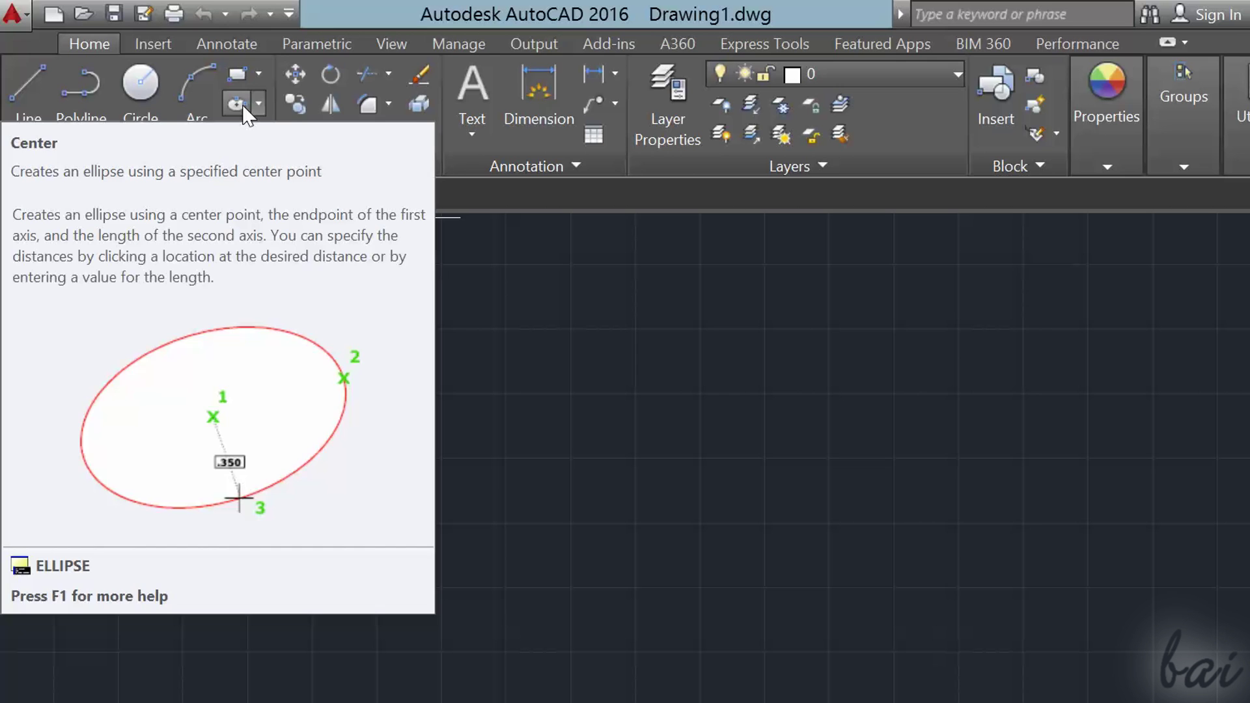
# - Draw the first tilted ellipse from its center, long-axis end and other-axis distance
pyautogui.click(243, 104)
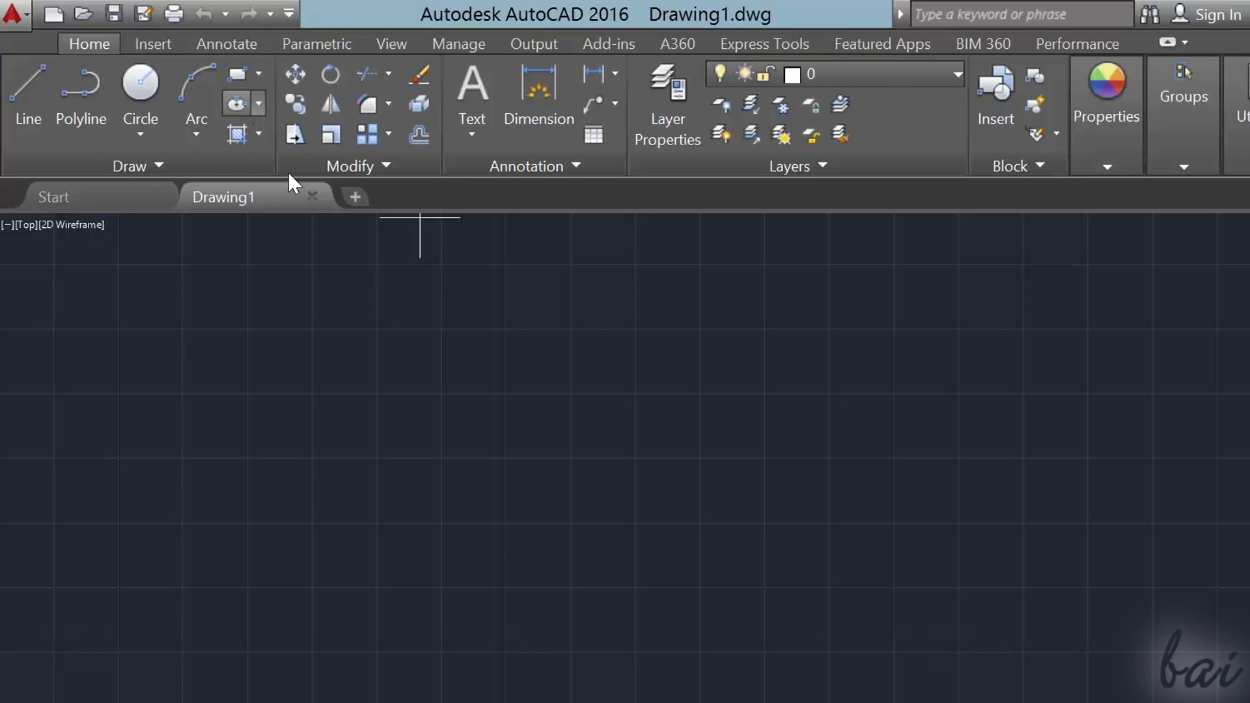
pyautogui.click(410, 457)
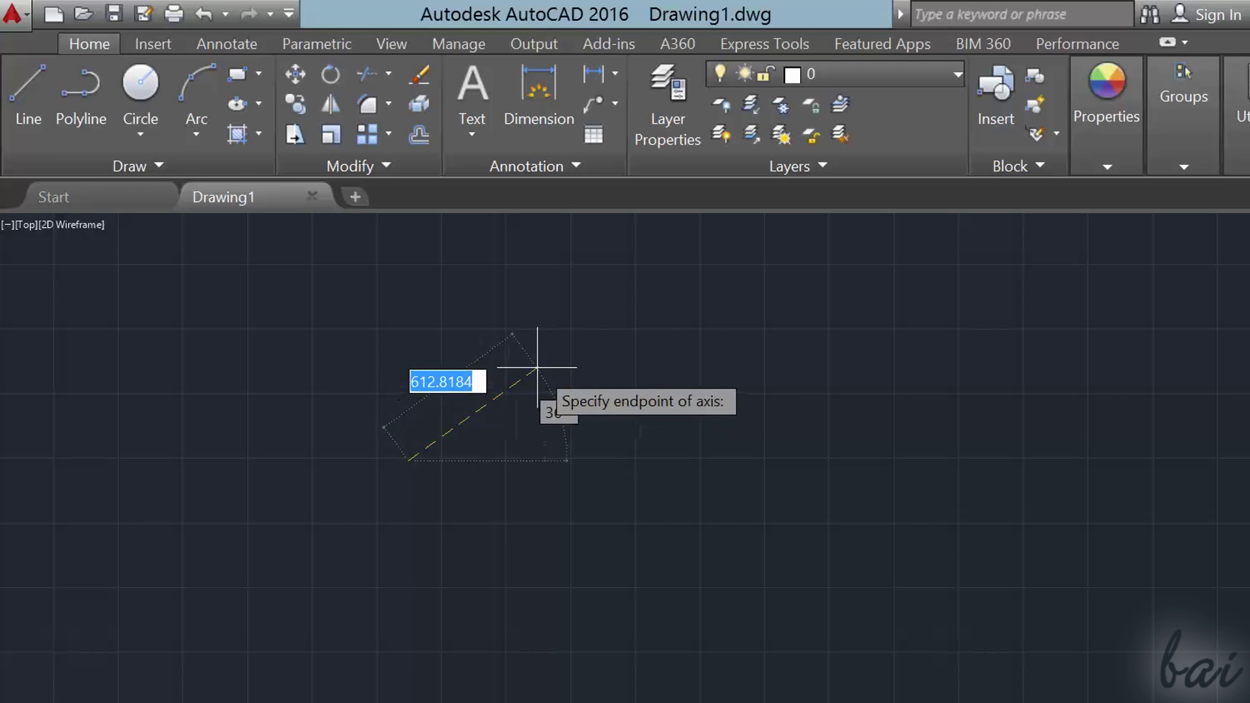
pyautogui.click(538, 366)
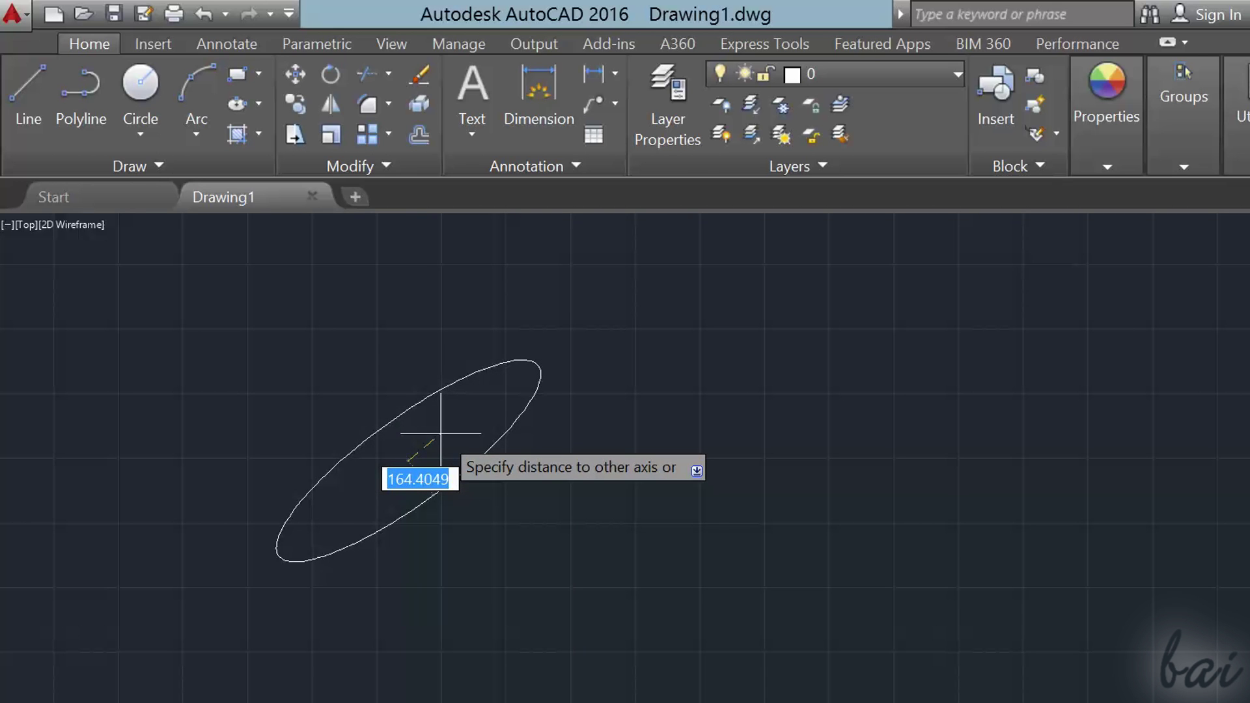
pyautogui.click(441, 433)
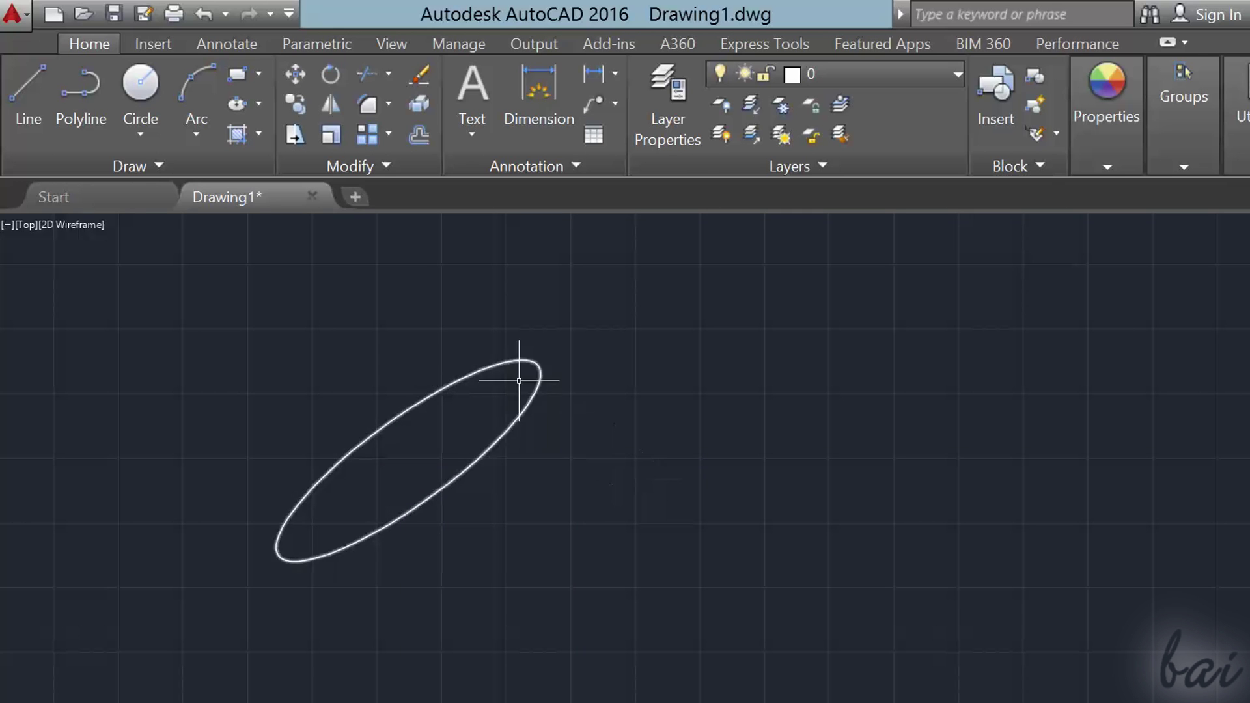
# - Draw a narrow second ellipse and a third tilted ellipse to its right
pyautogui.click(235, 103)
pyautogui.click(719, 476)
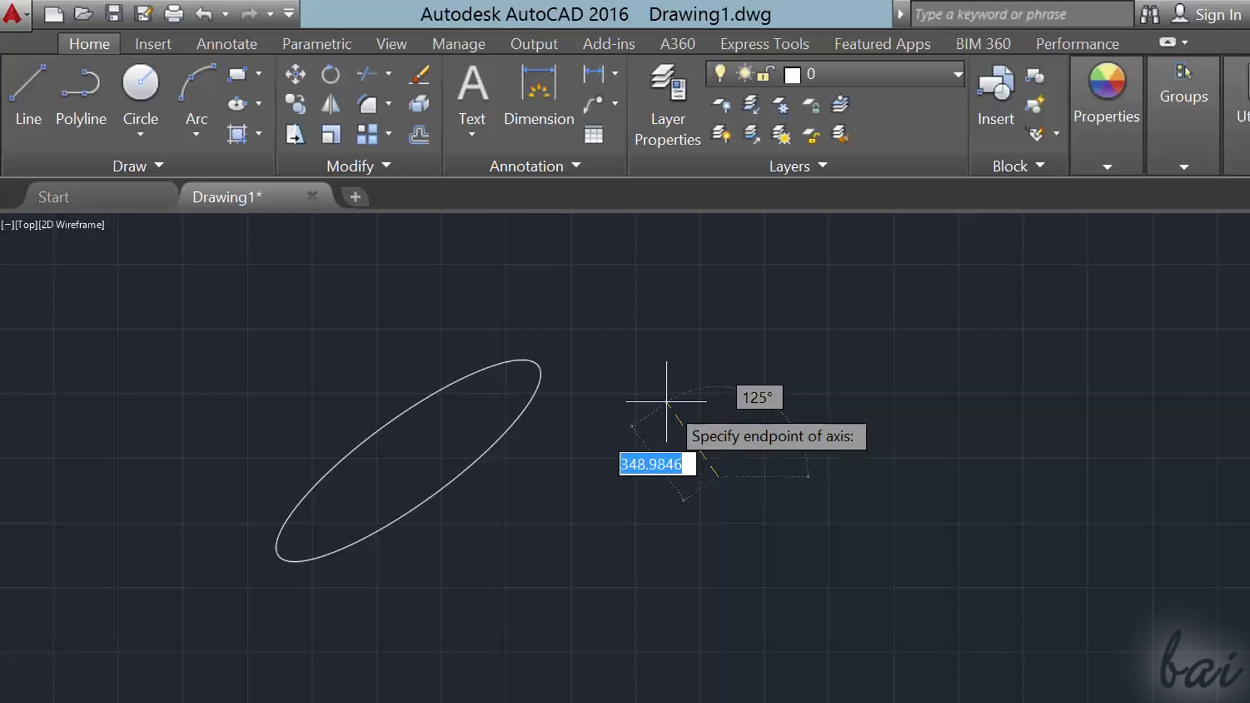
pyautogui.click(830, 397)
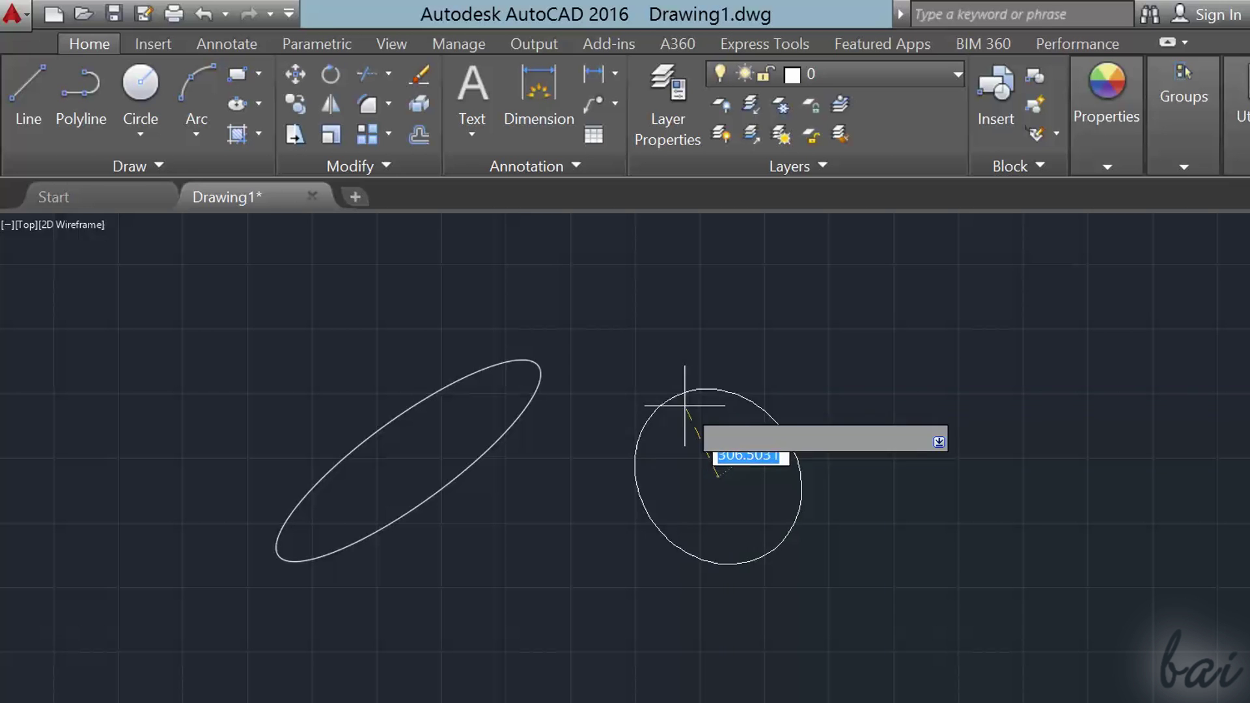
pyautogui.click(696, 441)
pyautogui.press('Return')
pyautogui.click(982, 349)
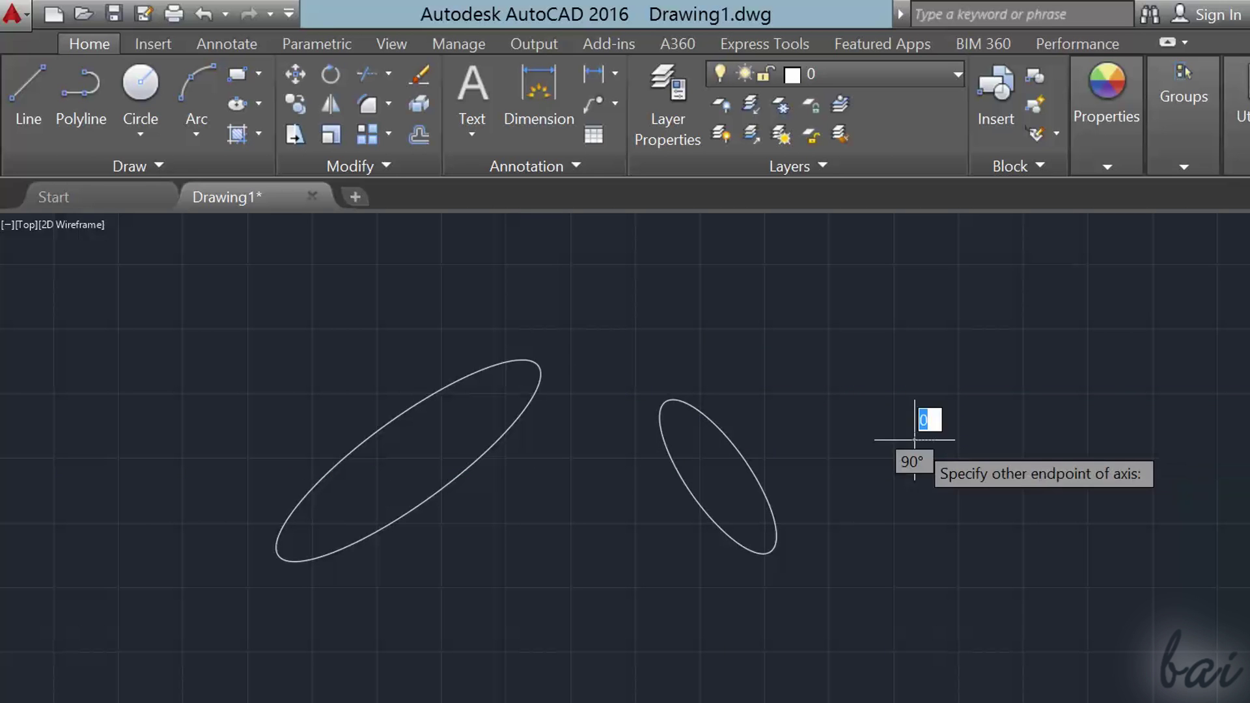
pyautogui.click(796, 456)
pyautogui.click(800, 359)
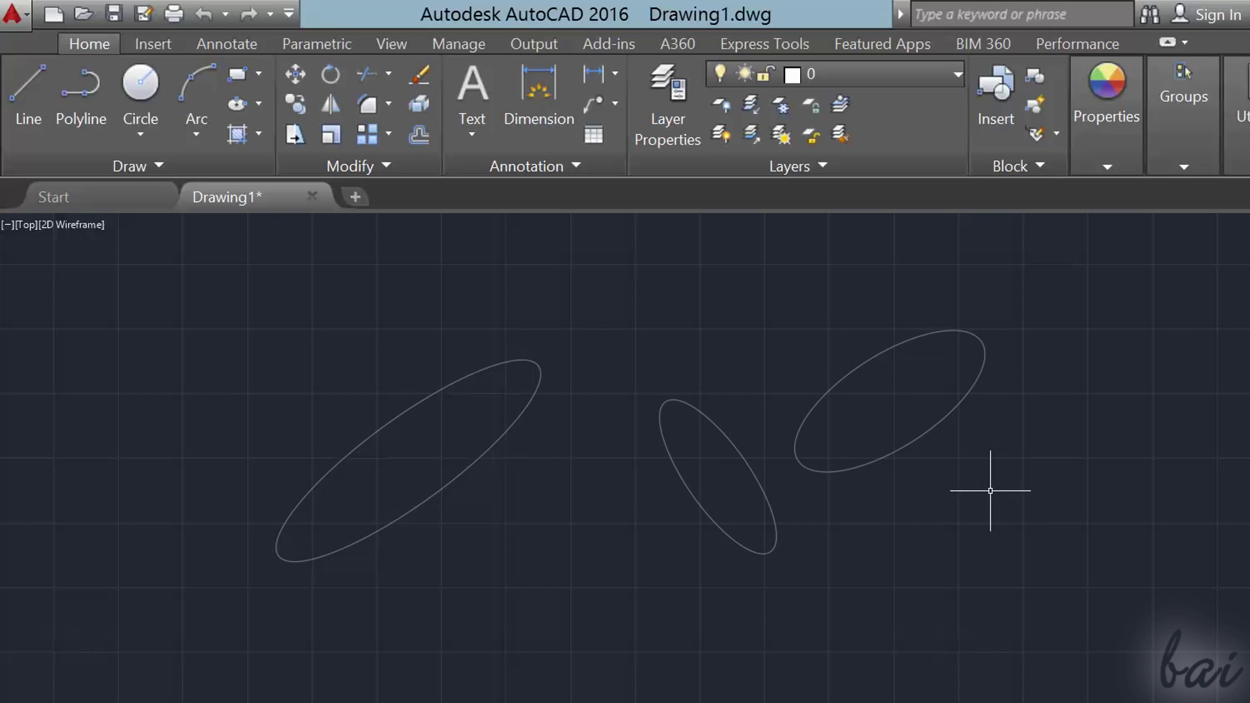
# - Draw a three-segment zigzag of separate straight lines
pyautogui.click(21, 96)
pyautogui.click(365, 435)
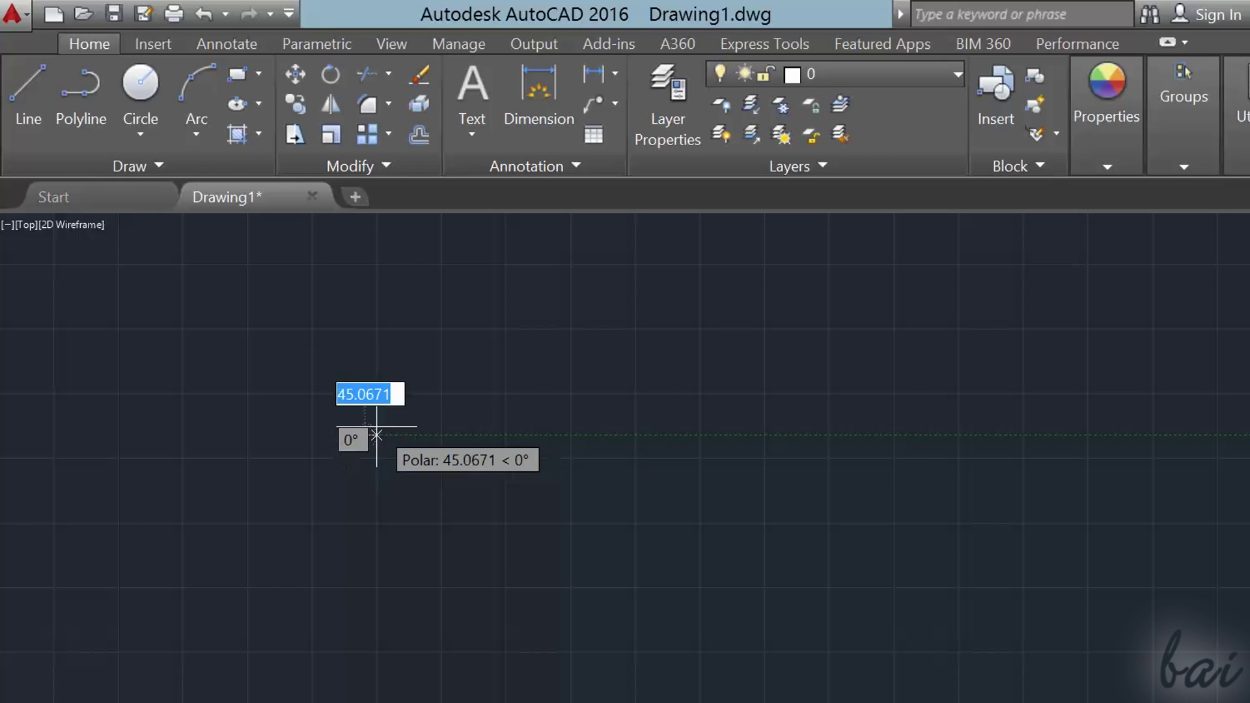
pyautogui.click(507, 319)
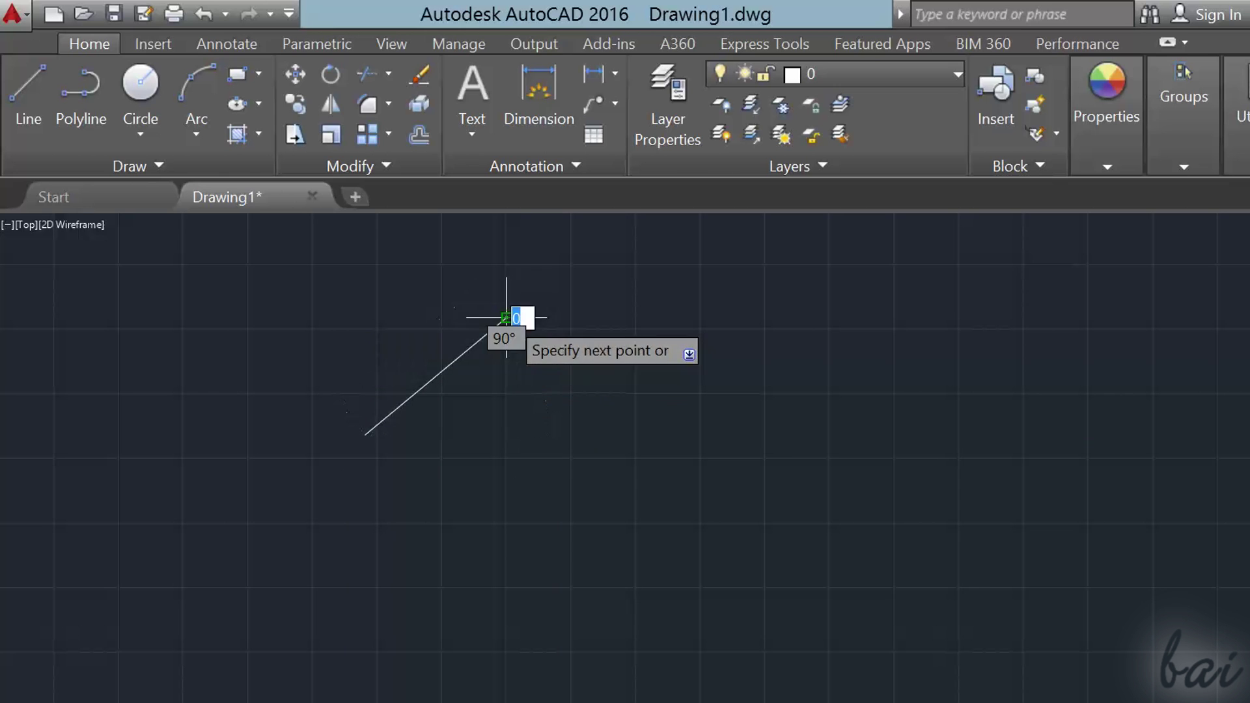
pyautogui.click(638, 414)
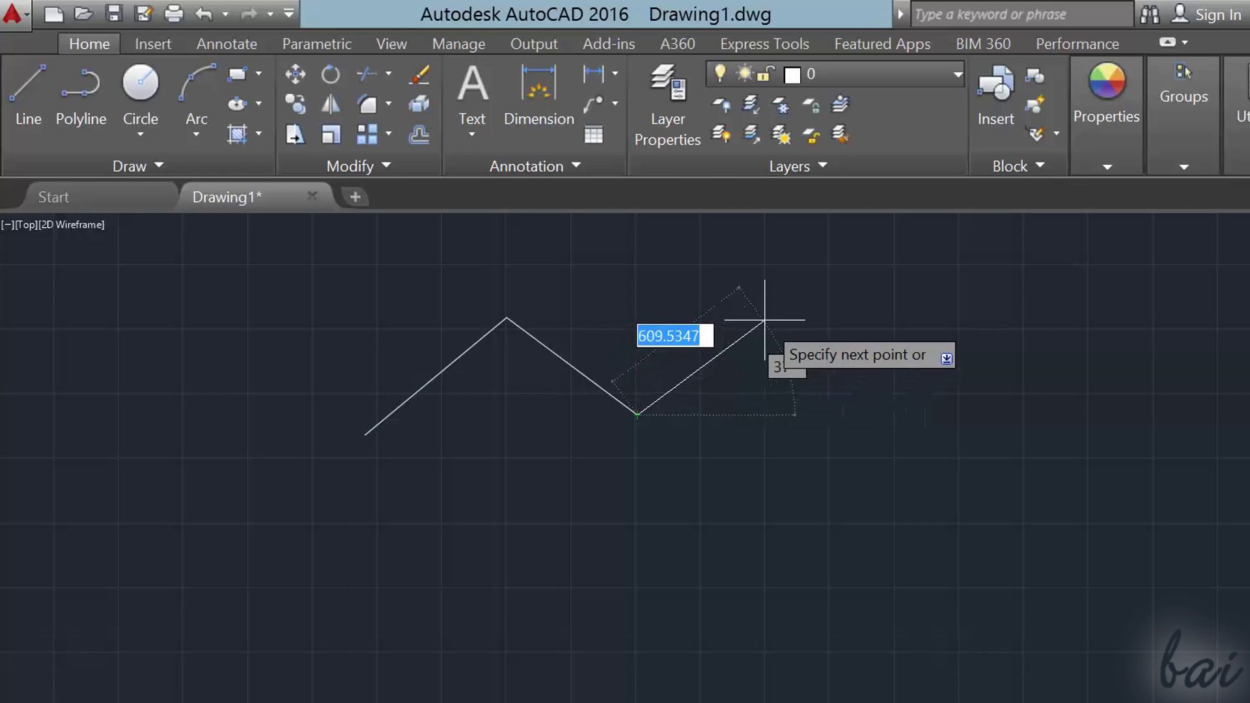
pyautogui.click(778, 304)
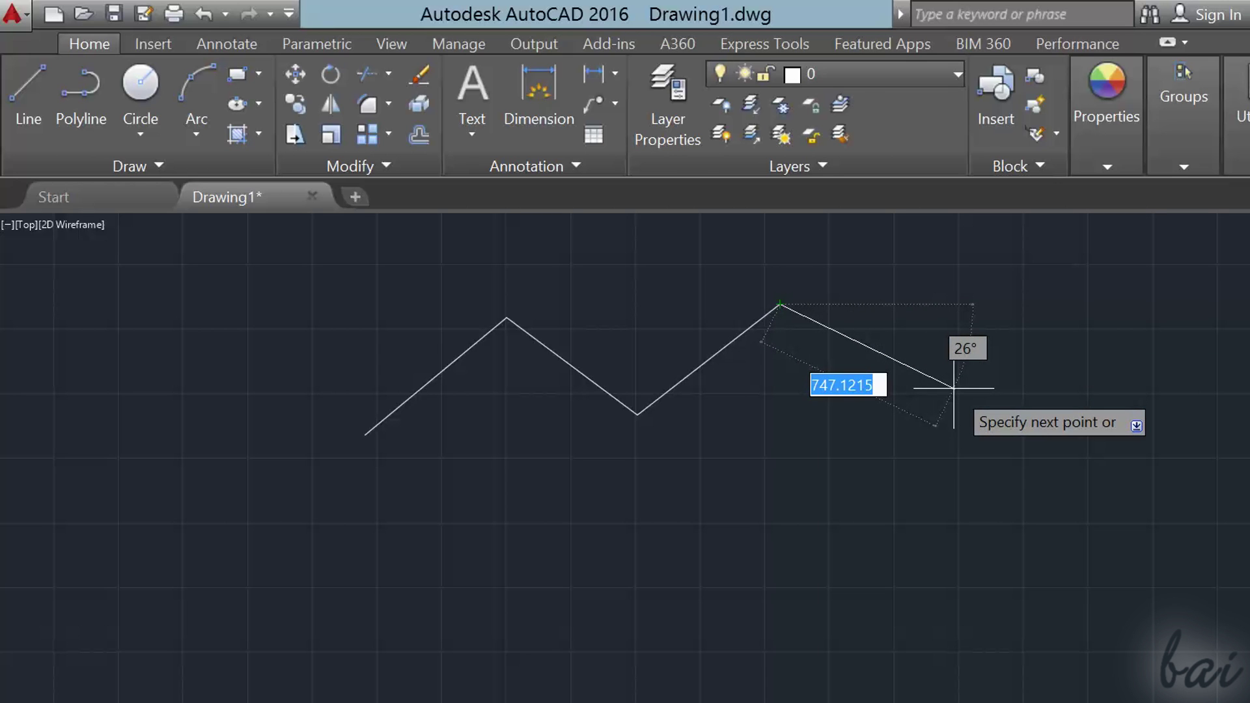
pyautogui.press('Return')
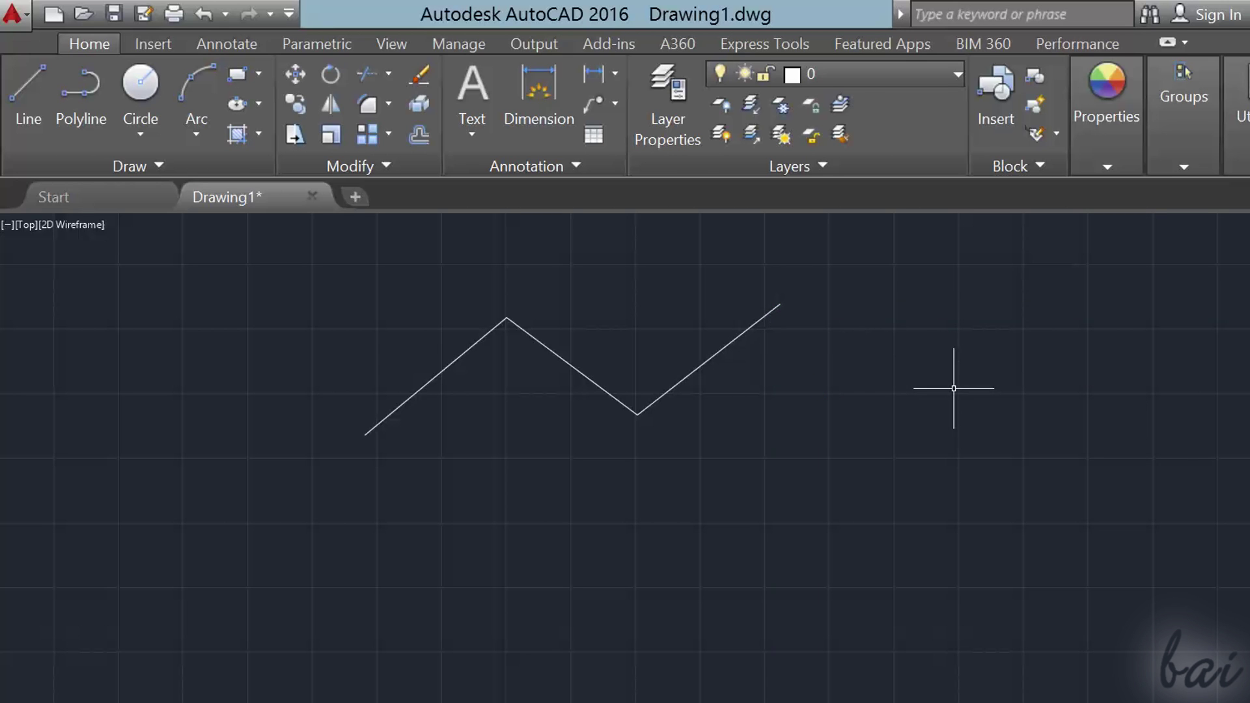
# - Draw a matching three-segment zigzag polyline below the lines
pyautogui.click(79, 111)
pyautogui.click(375, 536)
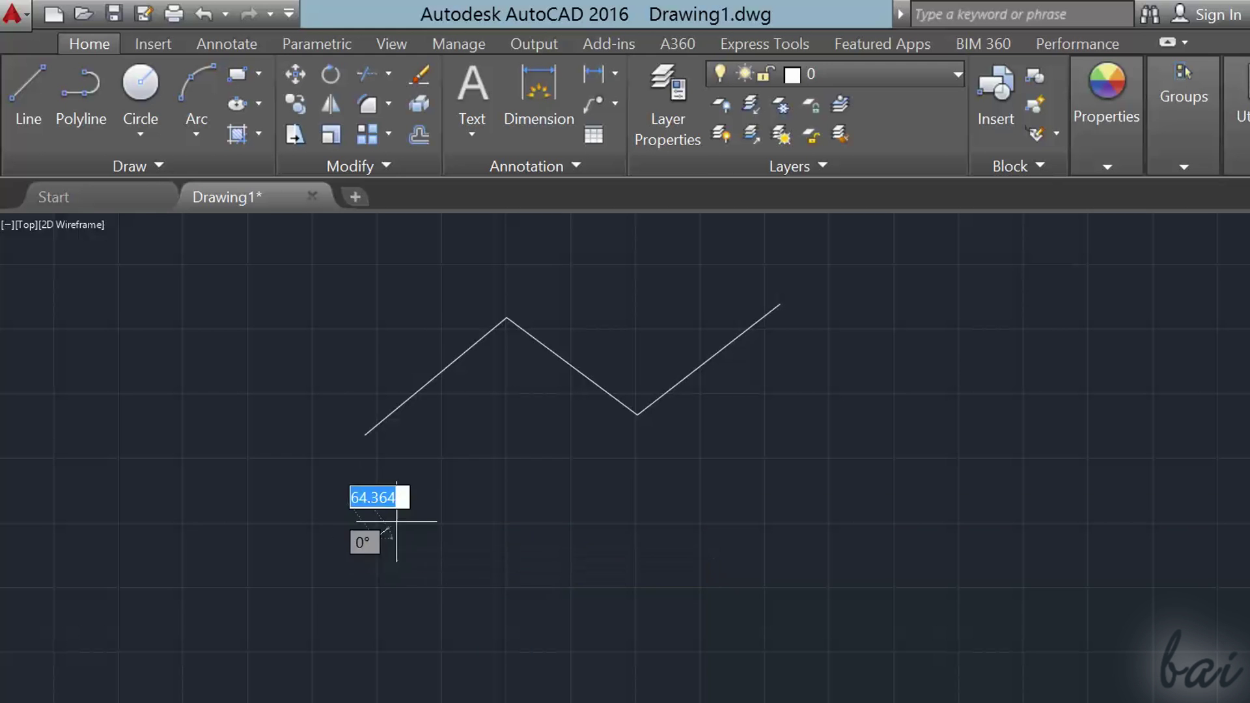
pyautogui.scroll(2, 501, 423)
pyautogui.click(500, 424)
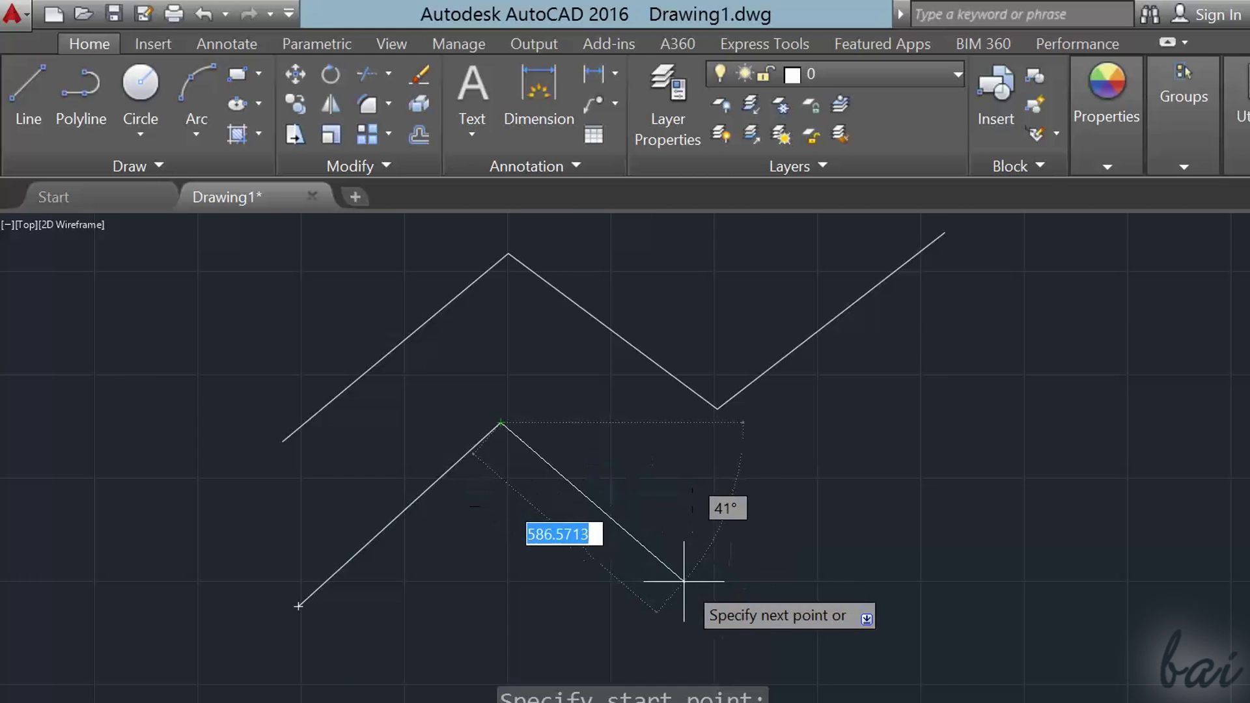
pyautogui.click(690, 585)
pyautogui.click(974, 352)
pyautogui.press('Return')
pyautogui.write('p')
pyautogui.press('Return')
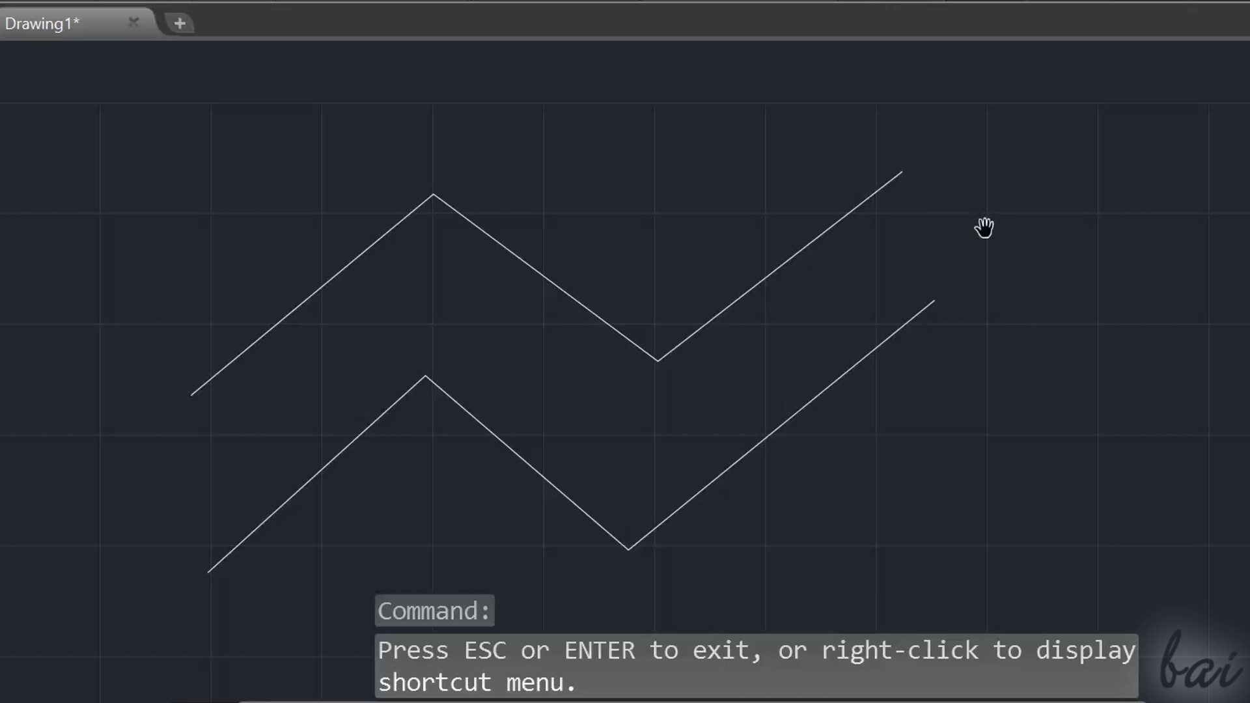
pyautogui.press('Escape')
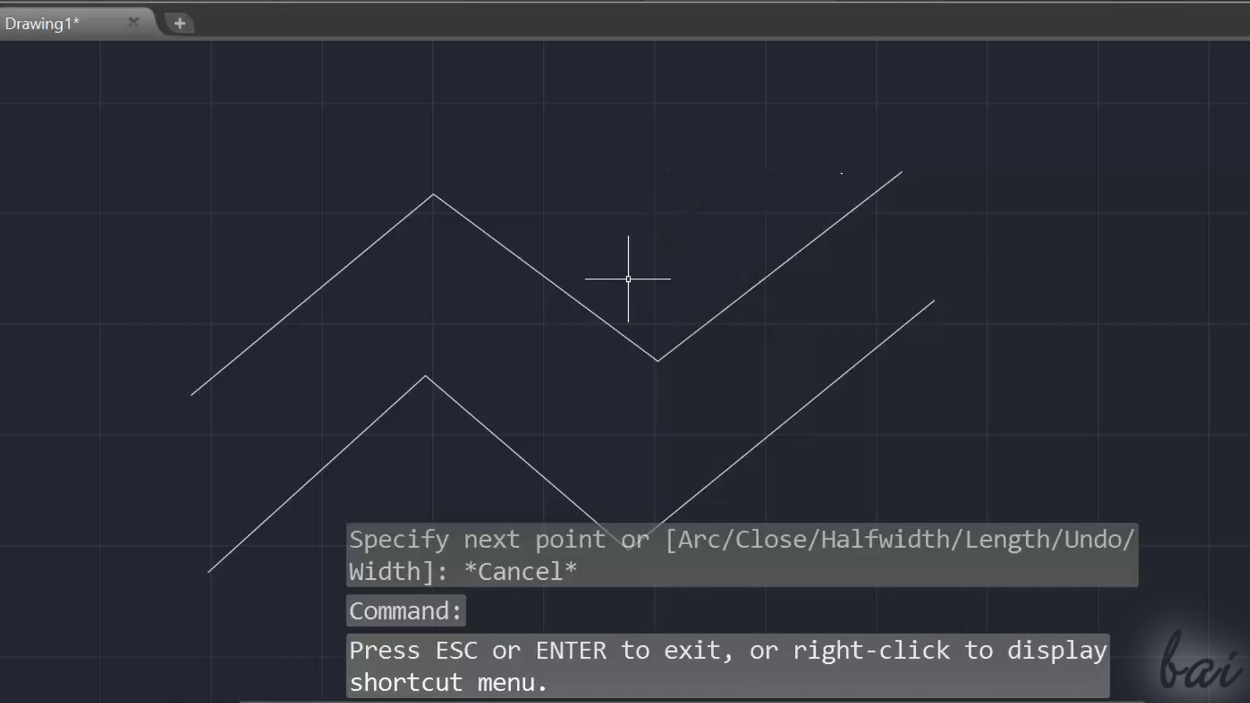
# - Select two segments of the upper zigzag to show they are separate lines, then deselect
pyautogui.click(611, 329)
pyautogui.click(795, 254)
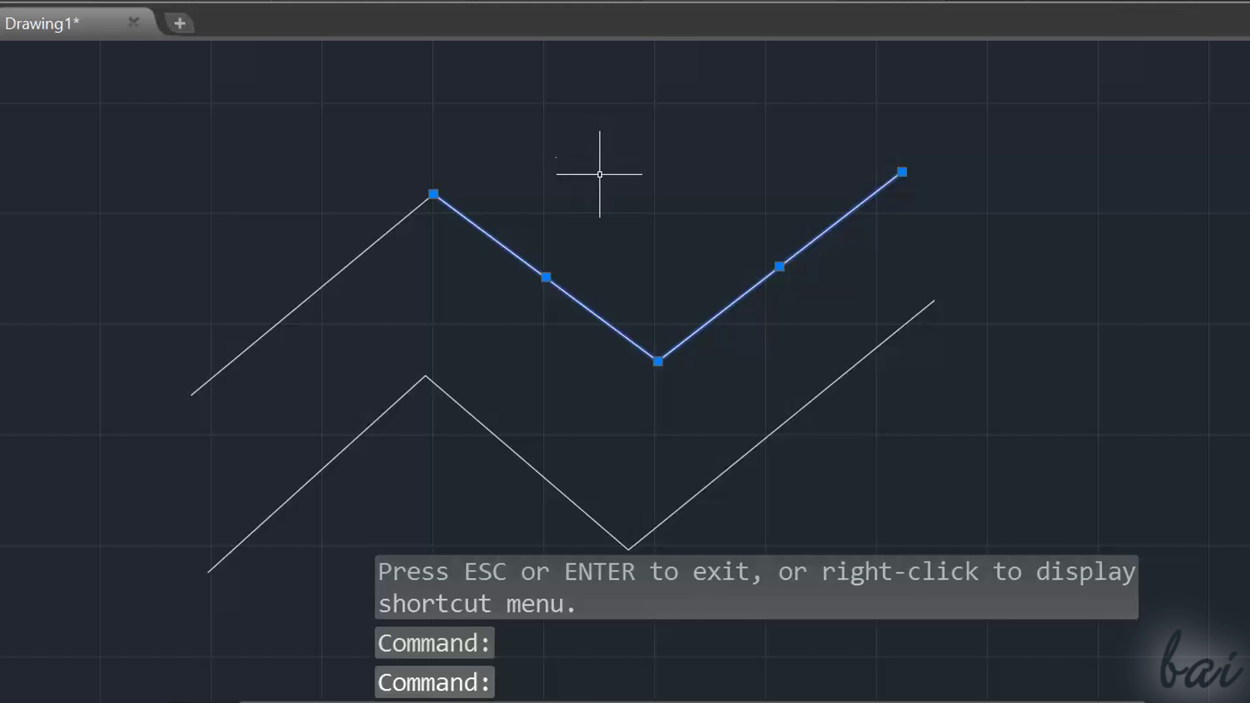
pyautogui.press('Escape')
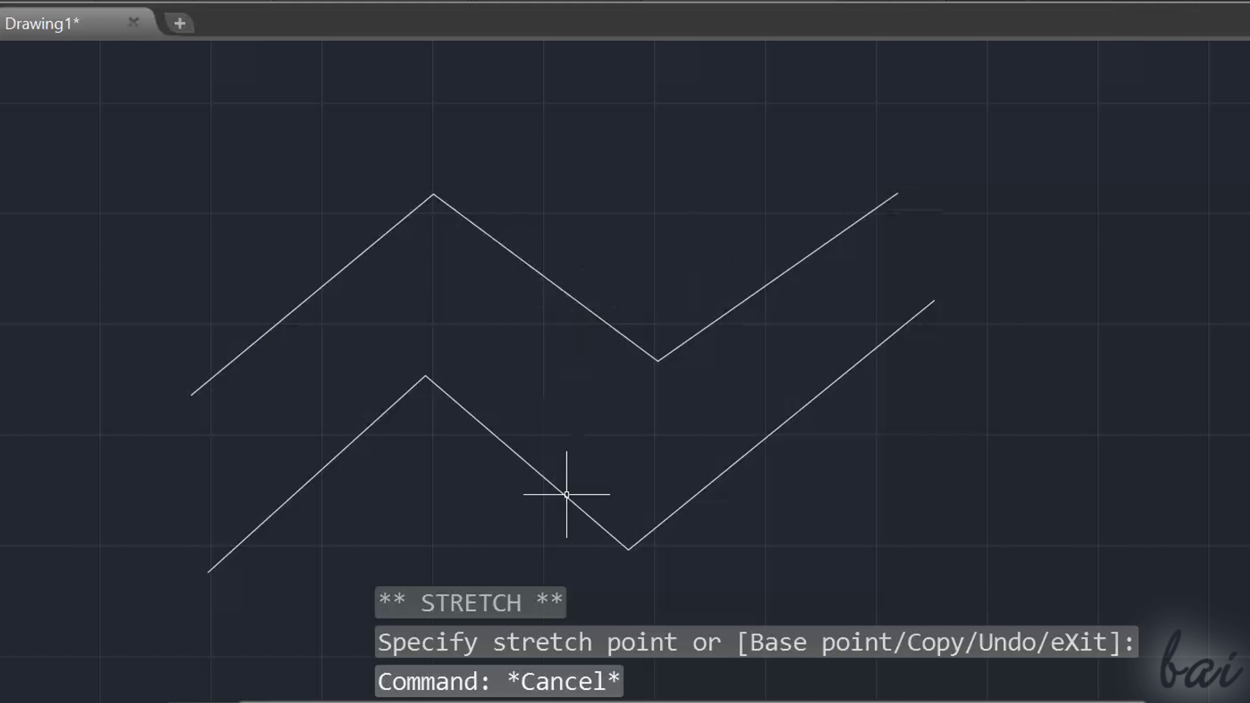
# - Convert the lower polyline's last and middle segments into arcs bulging downward
pyautogui.click(567, 496)
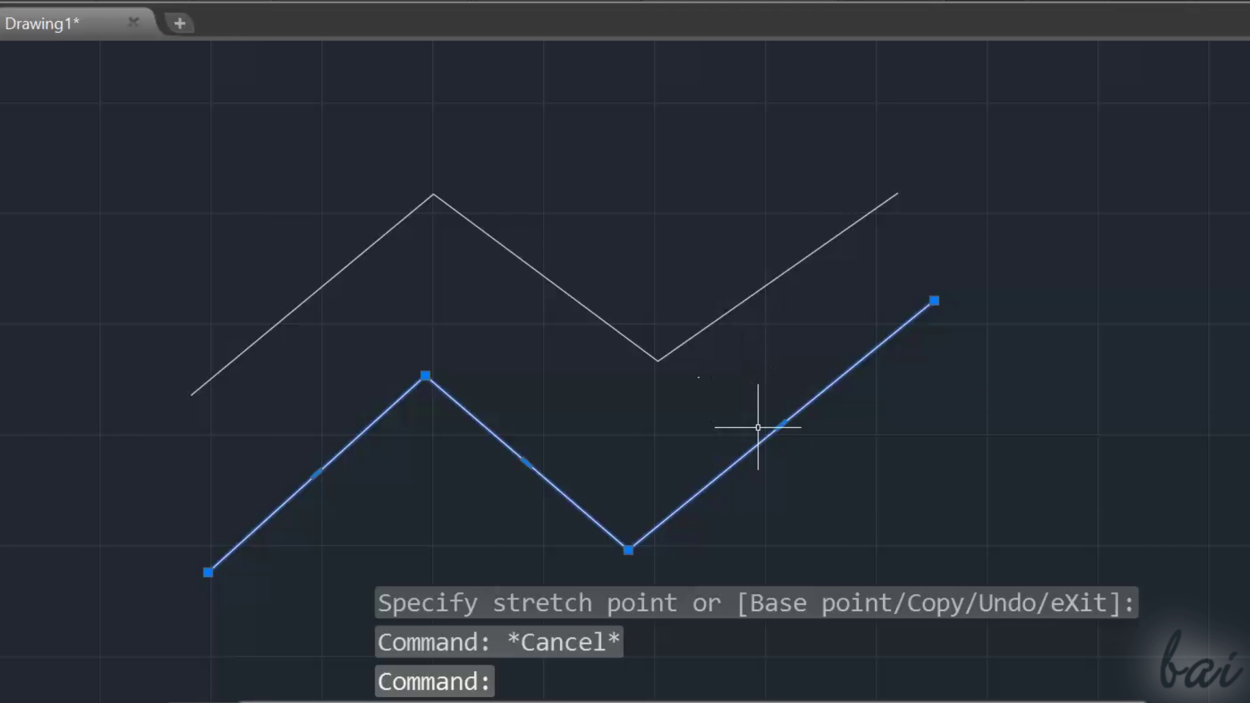
pyautogui.moveTo(780, 426)
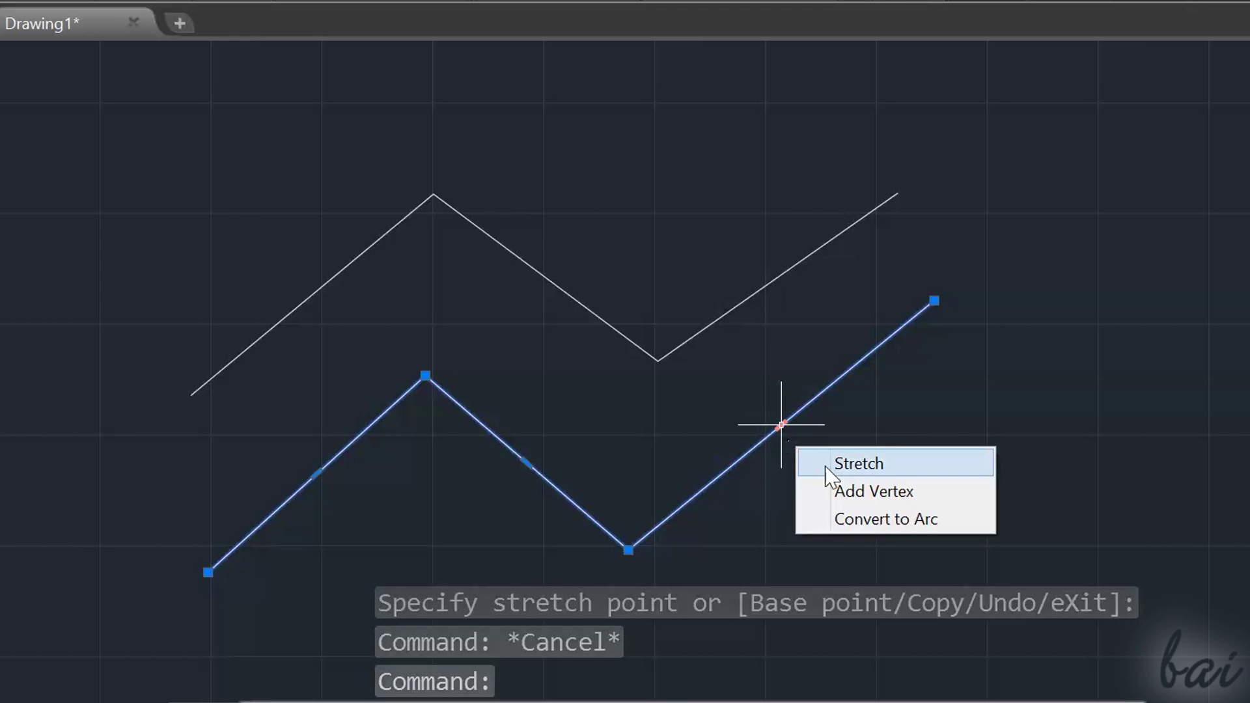
pyautogui.click(863, 519)
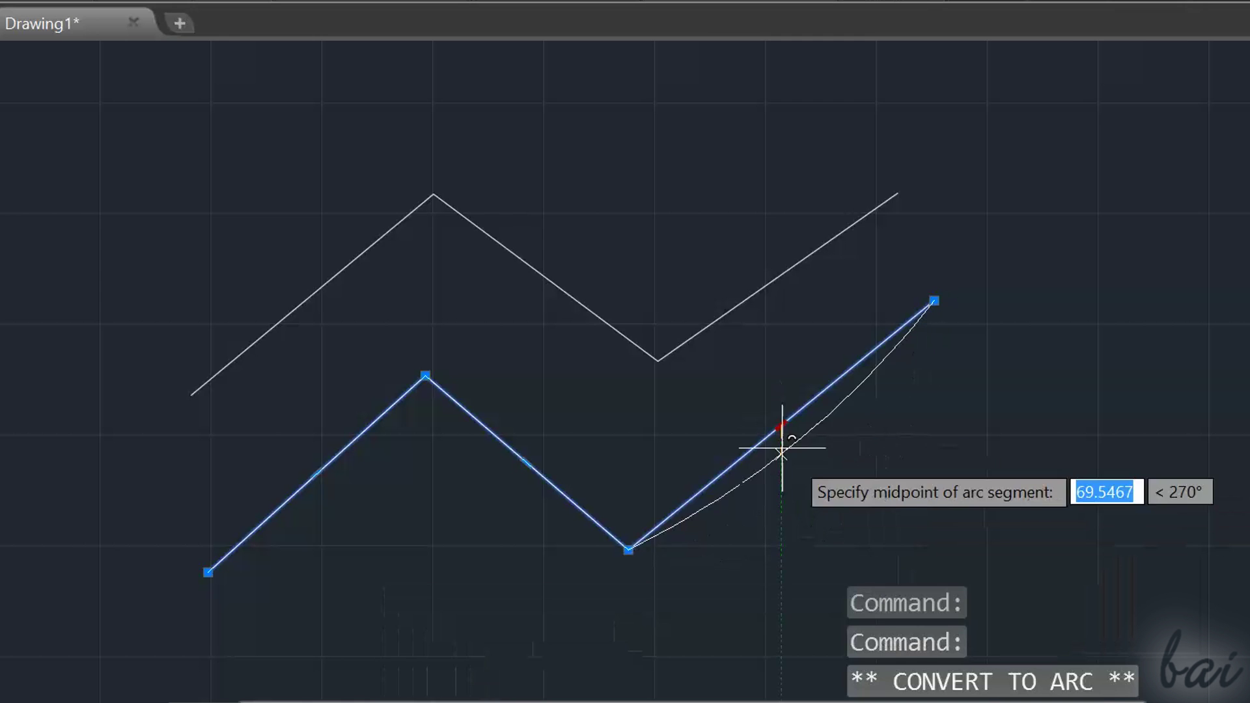
pyautogui.click(837, 493)
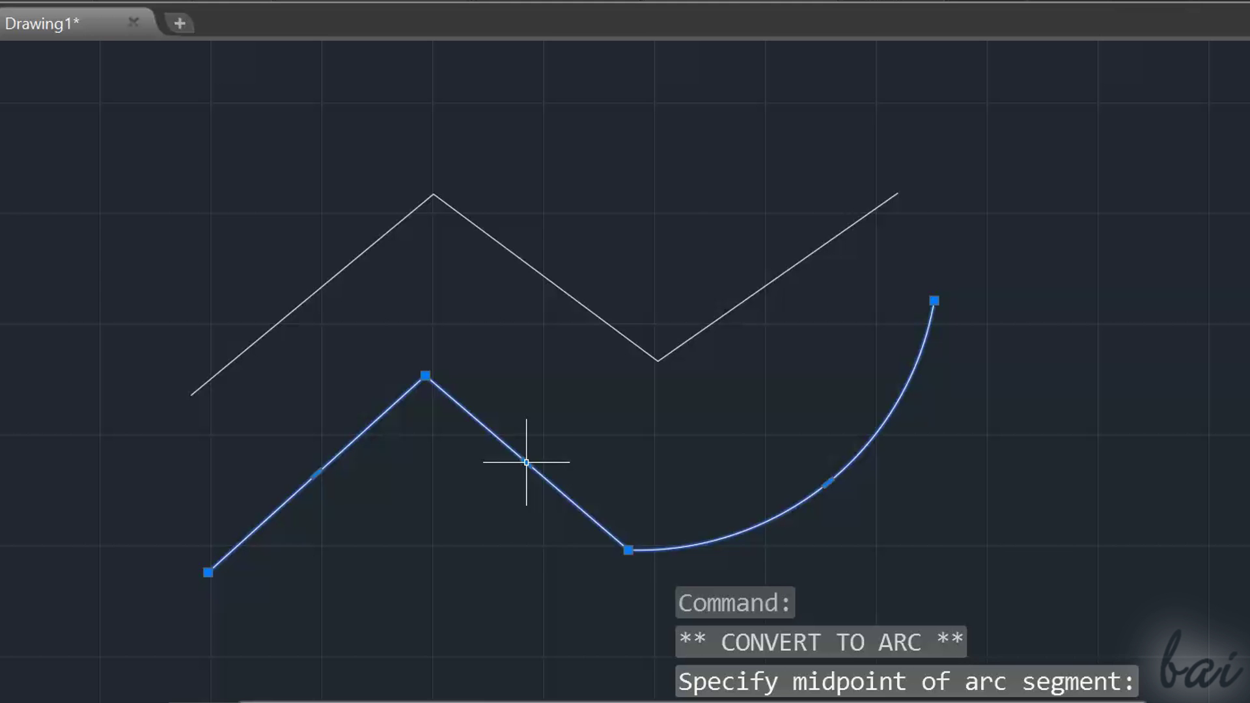
pyautogui.moveTo(526, 462)
pyautogui.click(615, 556)
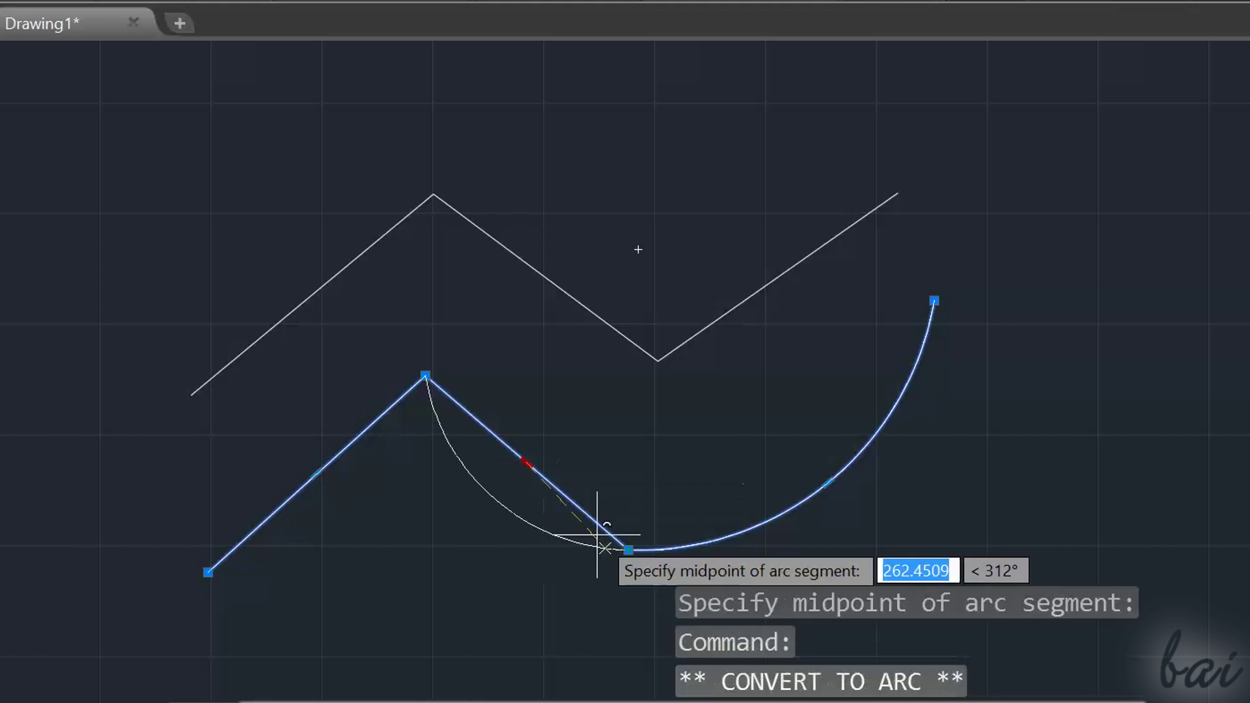
pyautogui.click(516, 536)
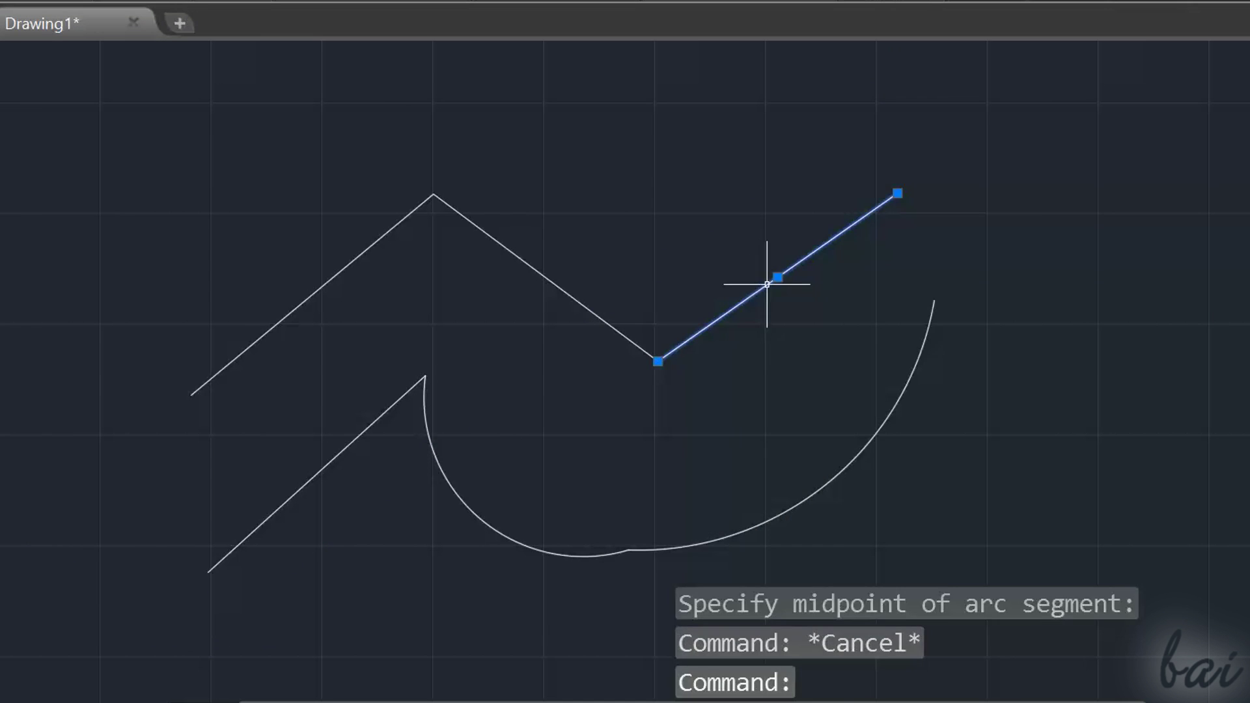
# - Stretch the upper line by its midpoint grip, then undo the stretch
pyautogui.click(776, 278)
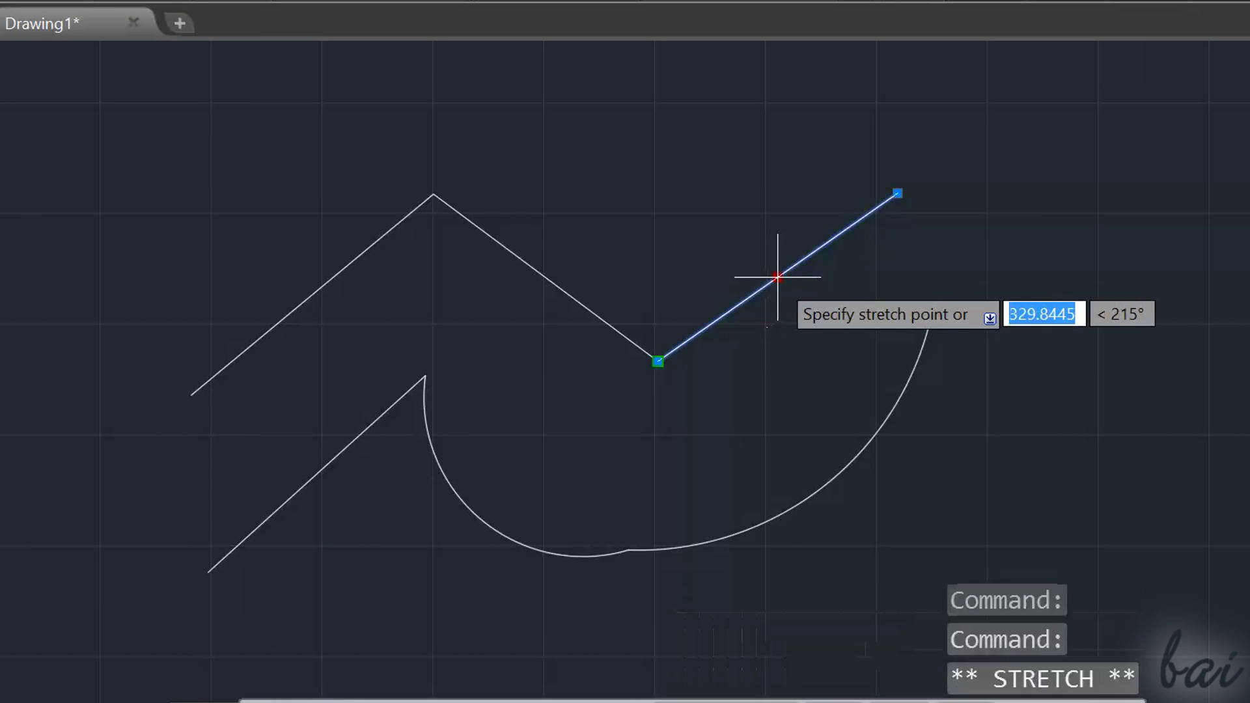
pyautogui.click(834, 123)
pyautogui.hotkey('ctrl', 'z')
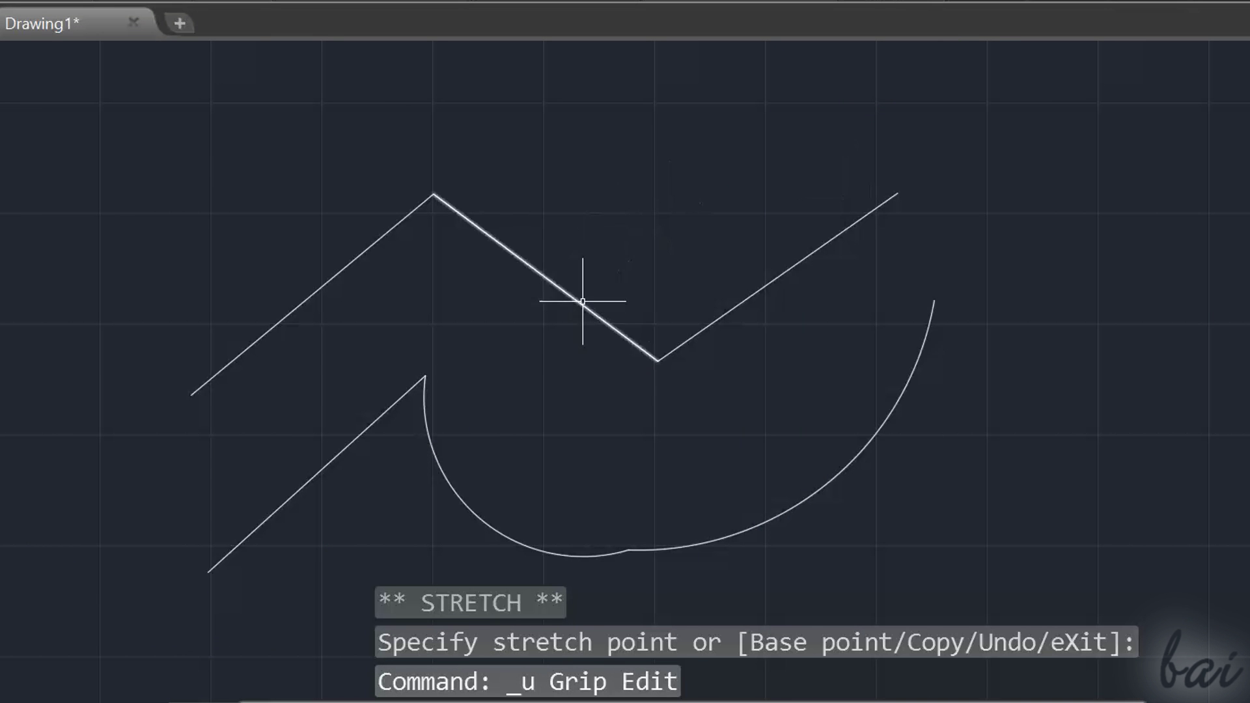
# - Shift the upper descending segment up-right, then begin MOVE with a base point on the arc
pyautogui.click(568, 287)
pyautogui.click(546, 277)
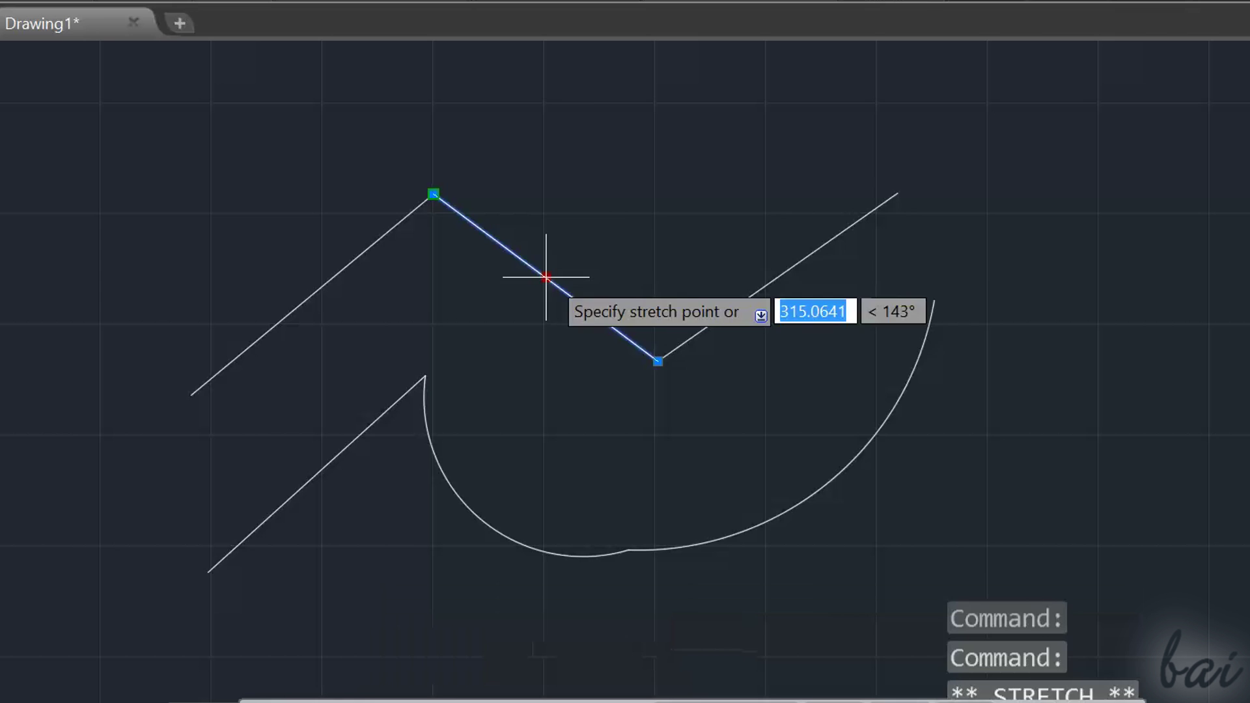
pyautogui.click(678, 163)
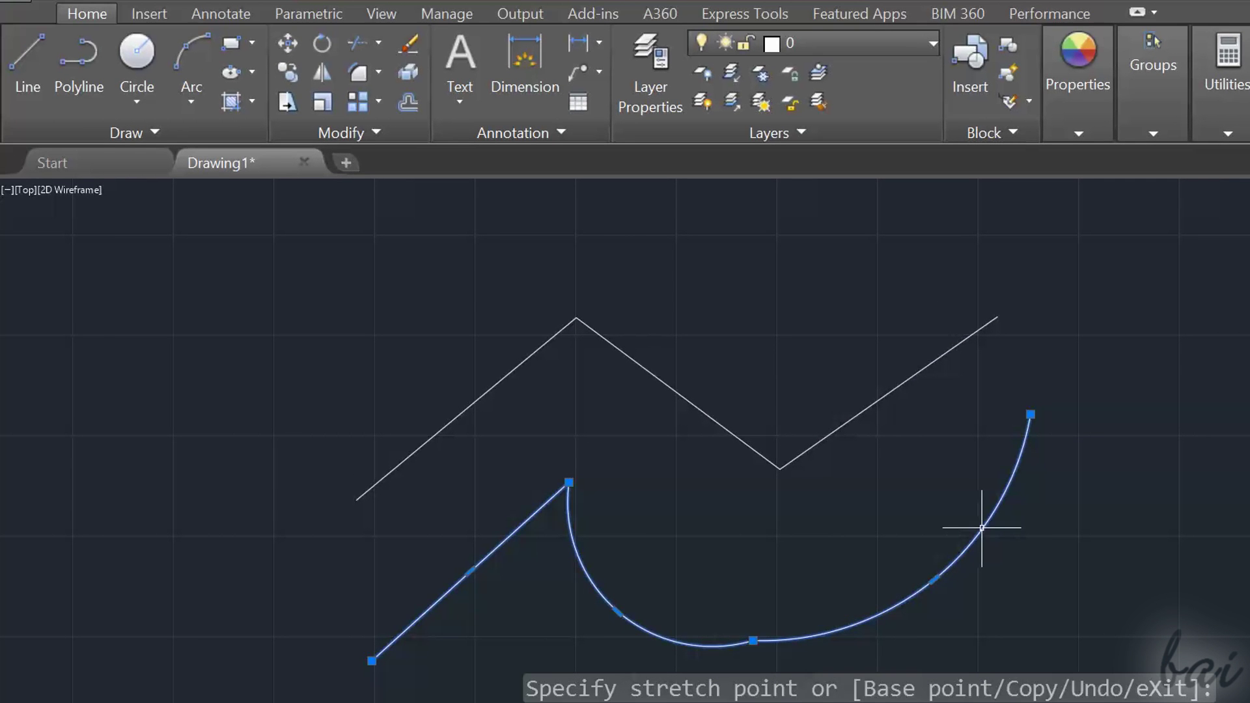
pyautogui.click(284, 45)
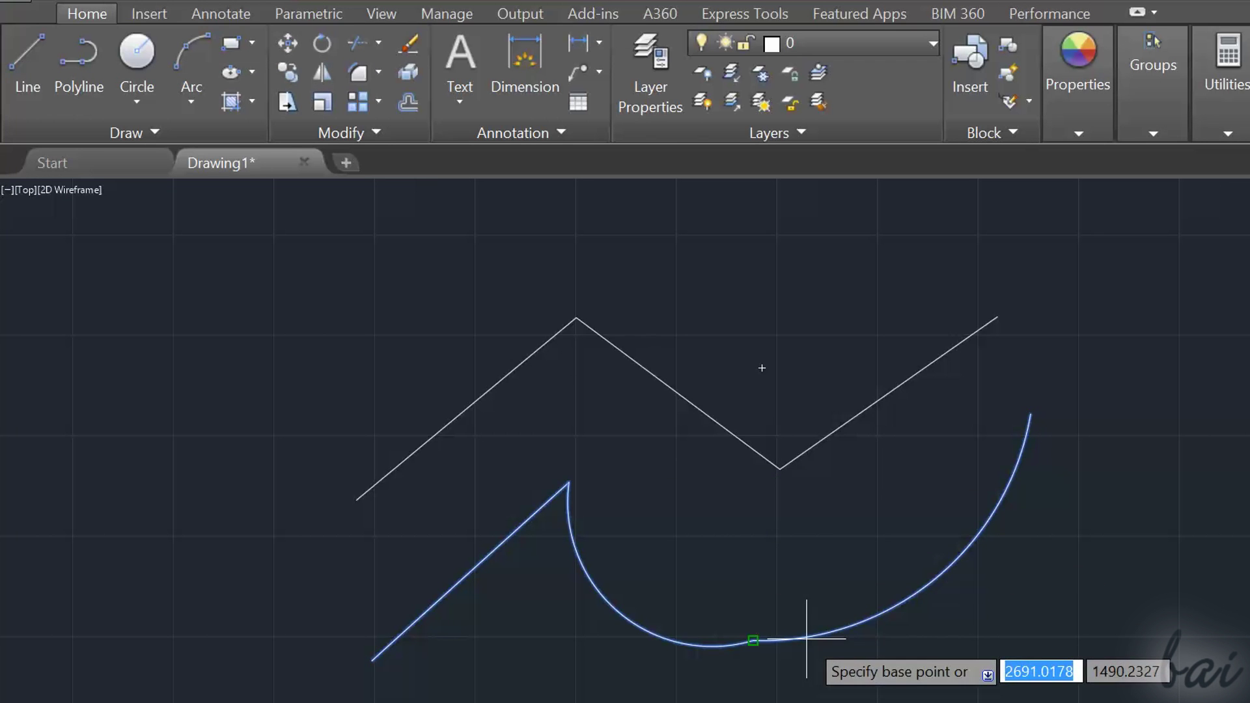
pyautogui.click(753, 640)
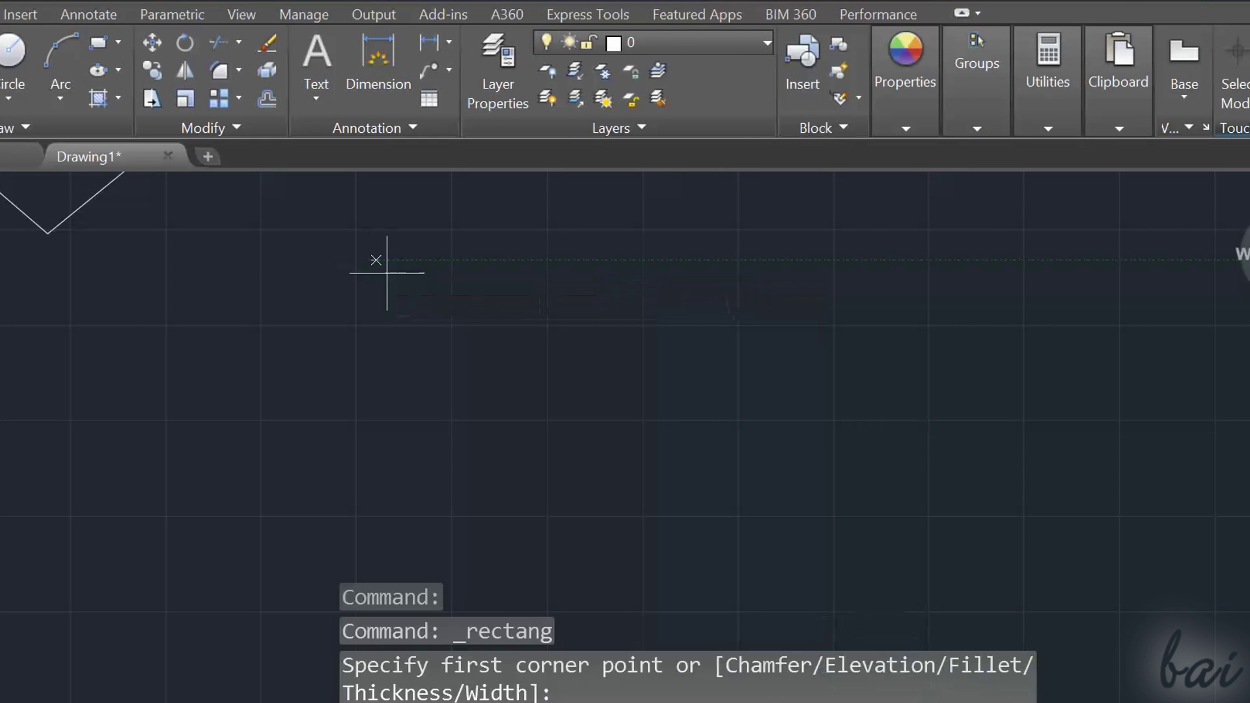
# - Finish the rectangle and draw a five-sided inscribed pentagon to its right
pyautogui.click(369, 261)
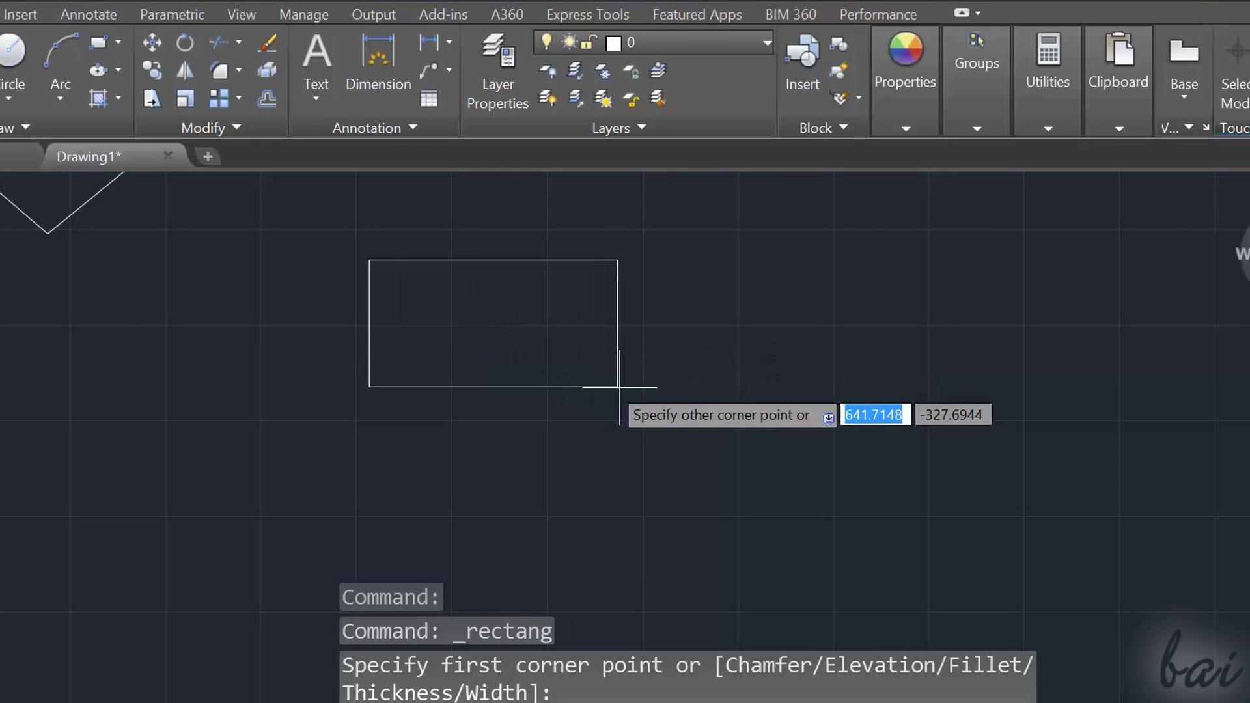
pyautogui.click(662, 404)
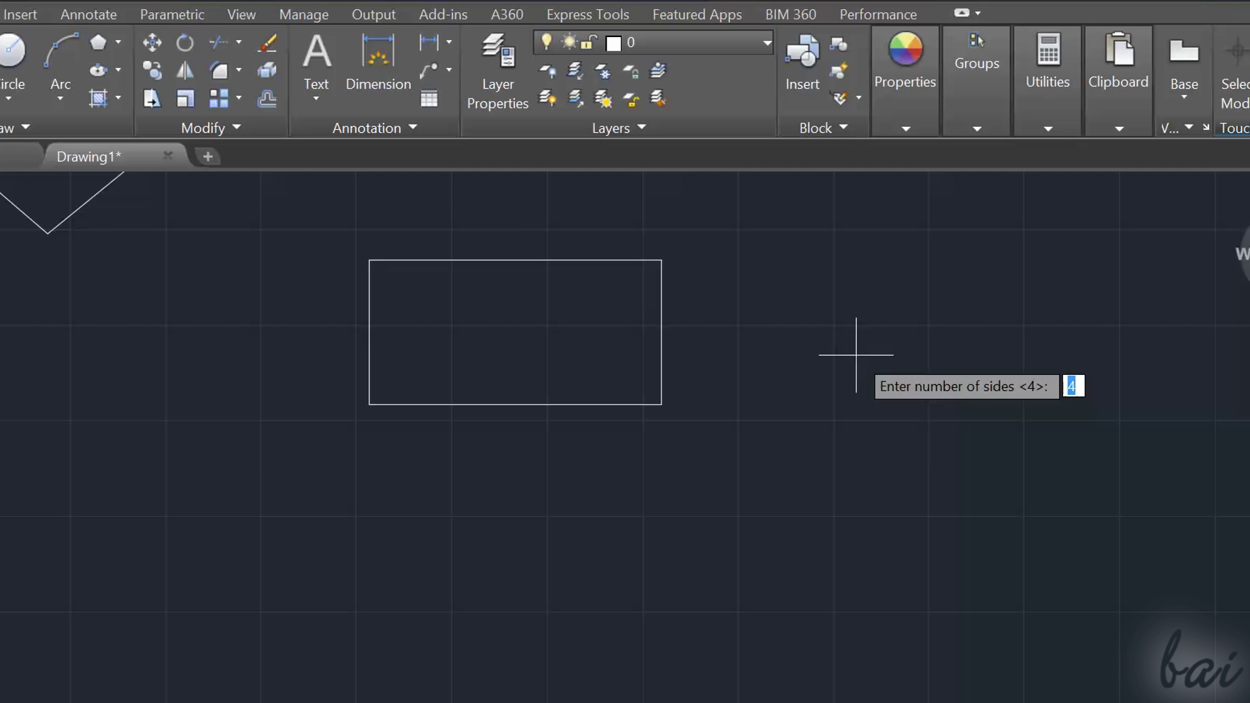
pyautogui.write('5')
pyautogui.press('Return')
pyautogui.click(856, 356)
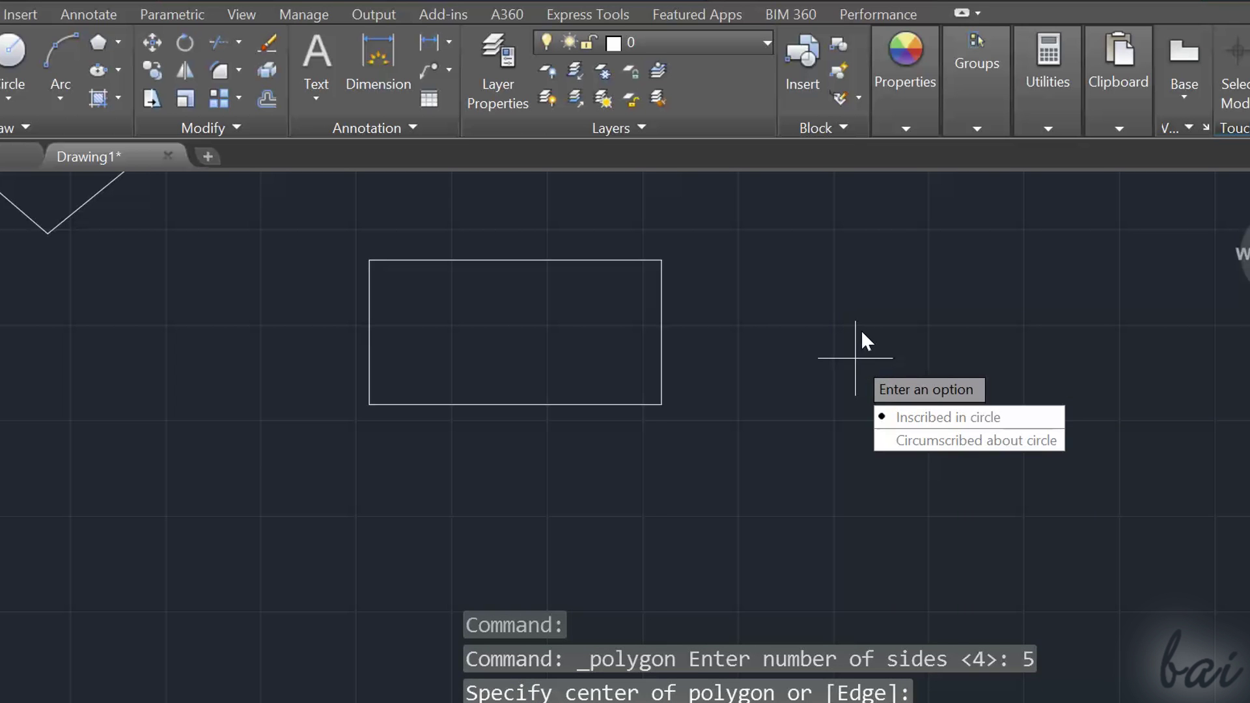
pyautogui.click(905, 416)
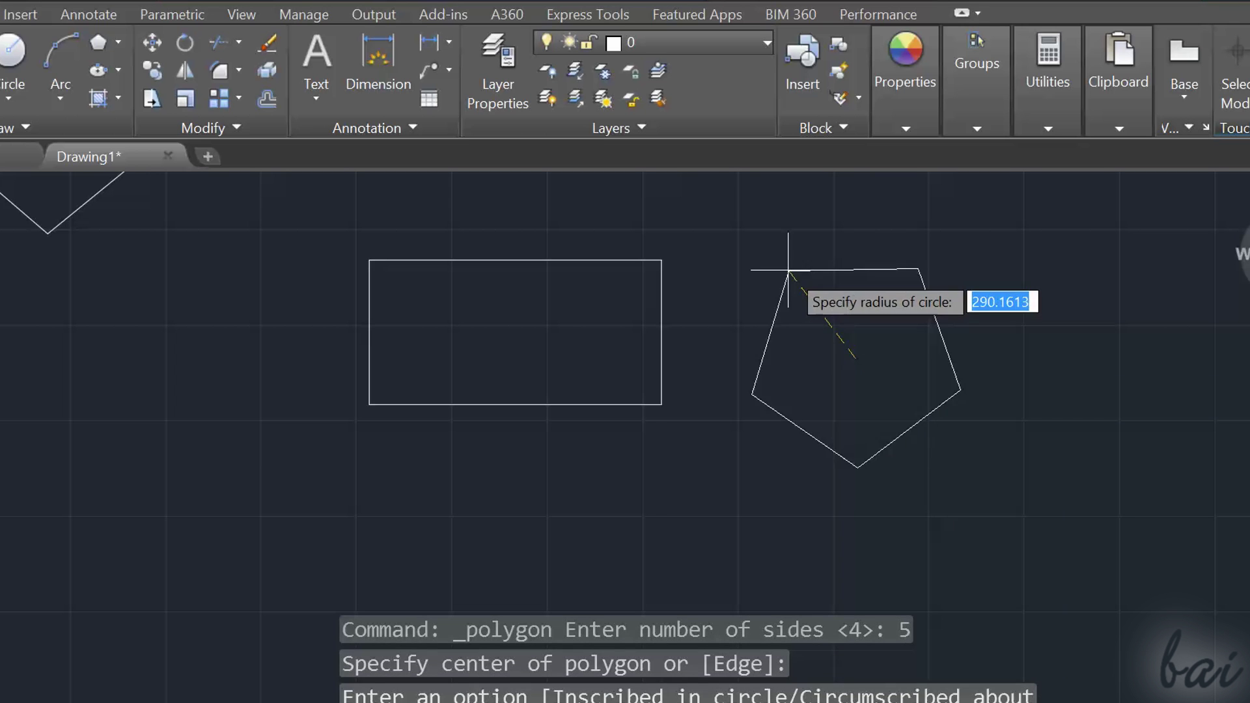
pyautogui.click(776, 242)
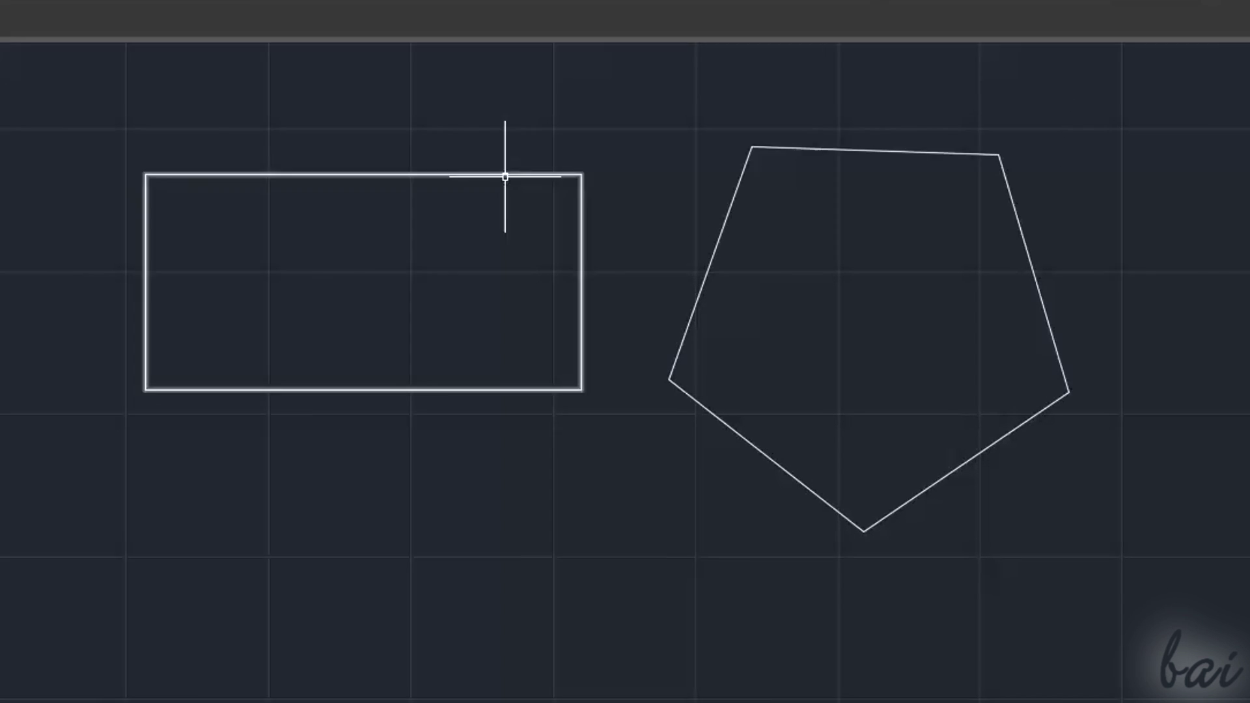
# - Select the rectangle, clear the selection, then select the pentagon
pyautogui.click(506, 173)
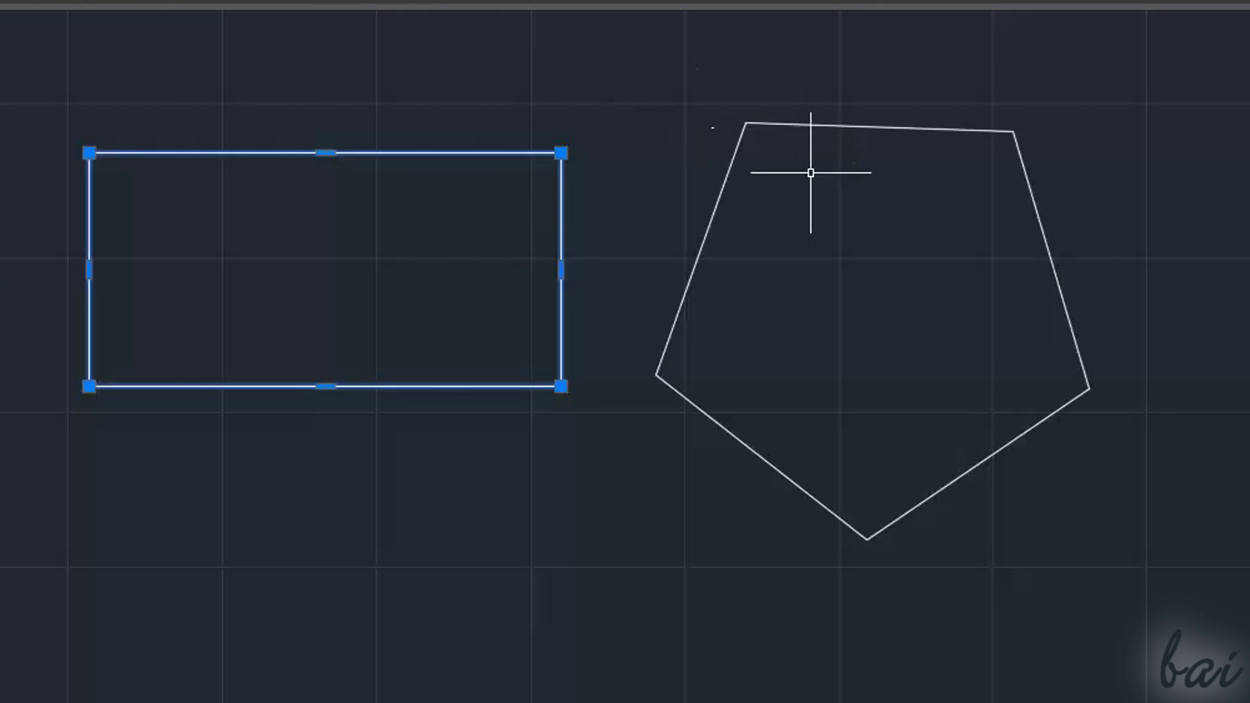
pyautogui.press('Escape')
pyautogui.click(826, 116)
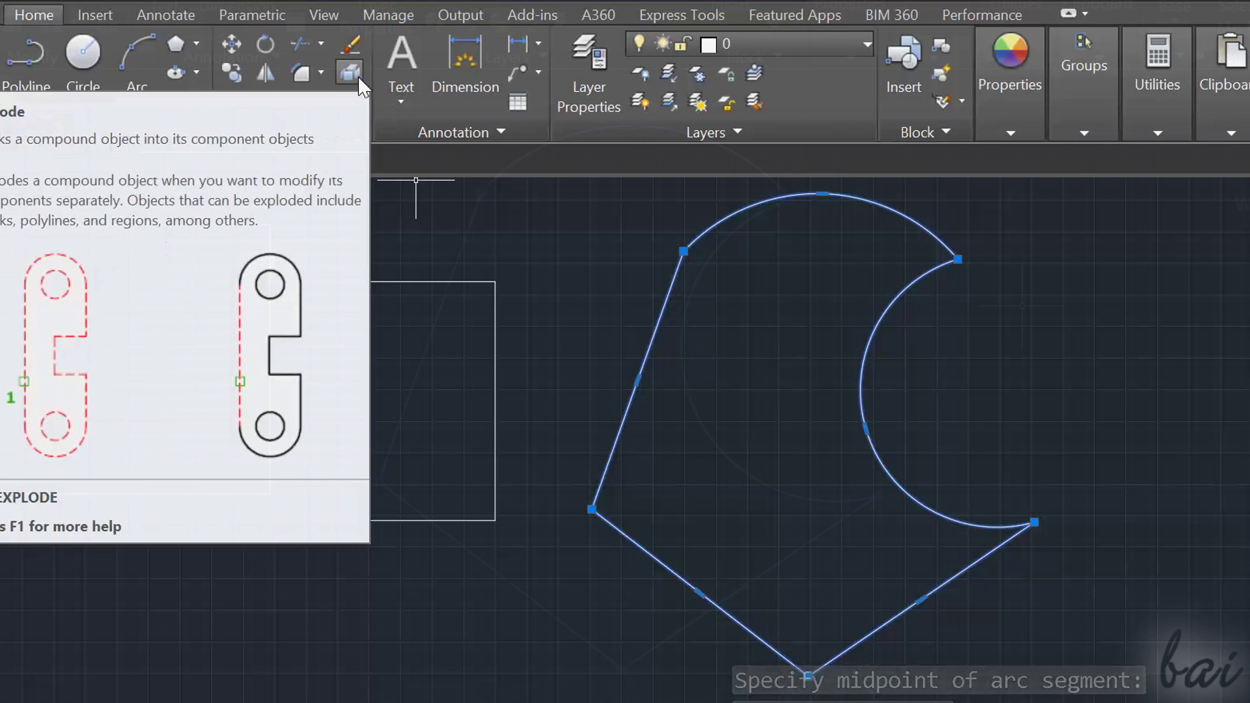
# - Explode the pentagon polyline into separate segments
pyautogui.write('e')
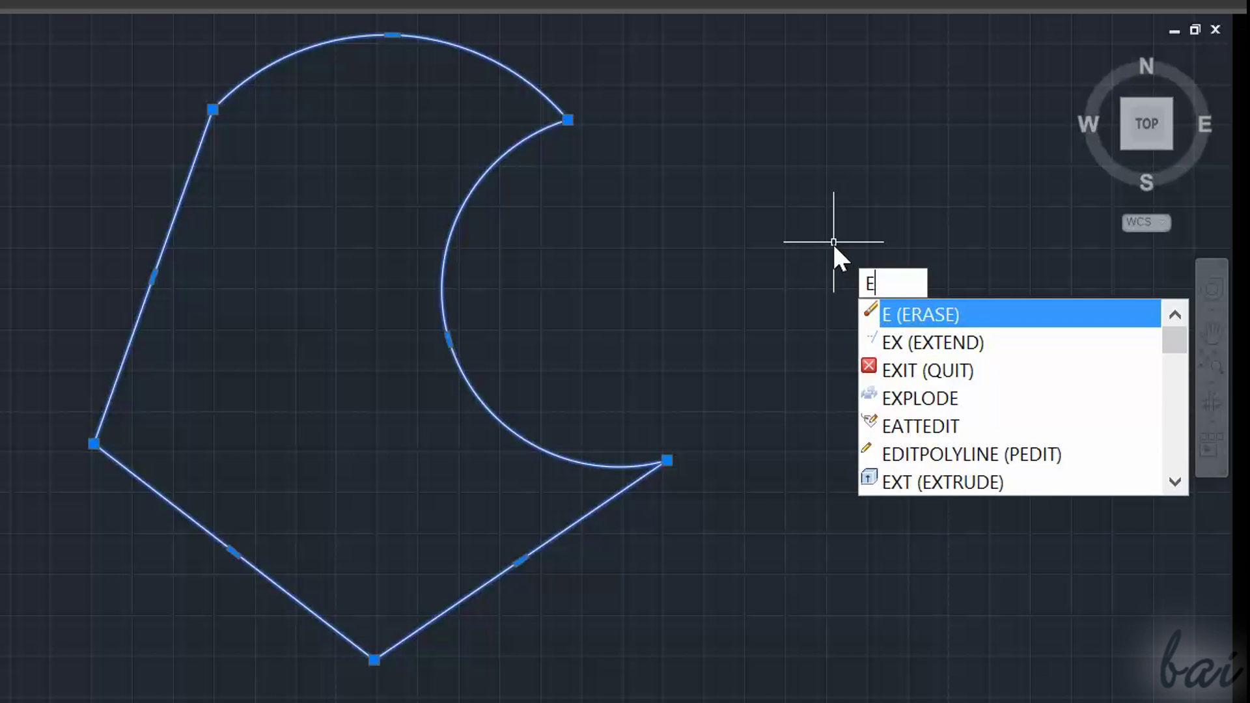
pyautogui.press('Down')
pyautogui.press('Down')
pyautogui.press('Down')
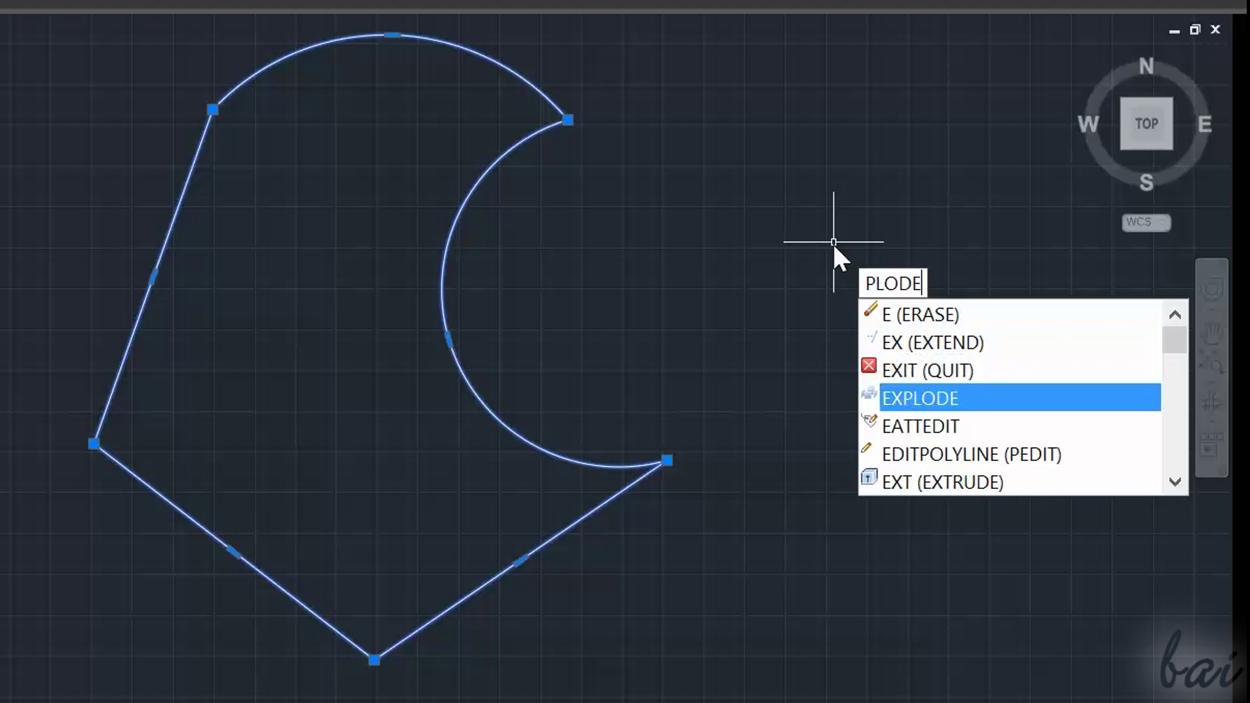
pyautogui.press('Return')
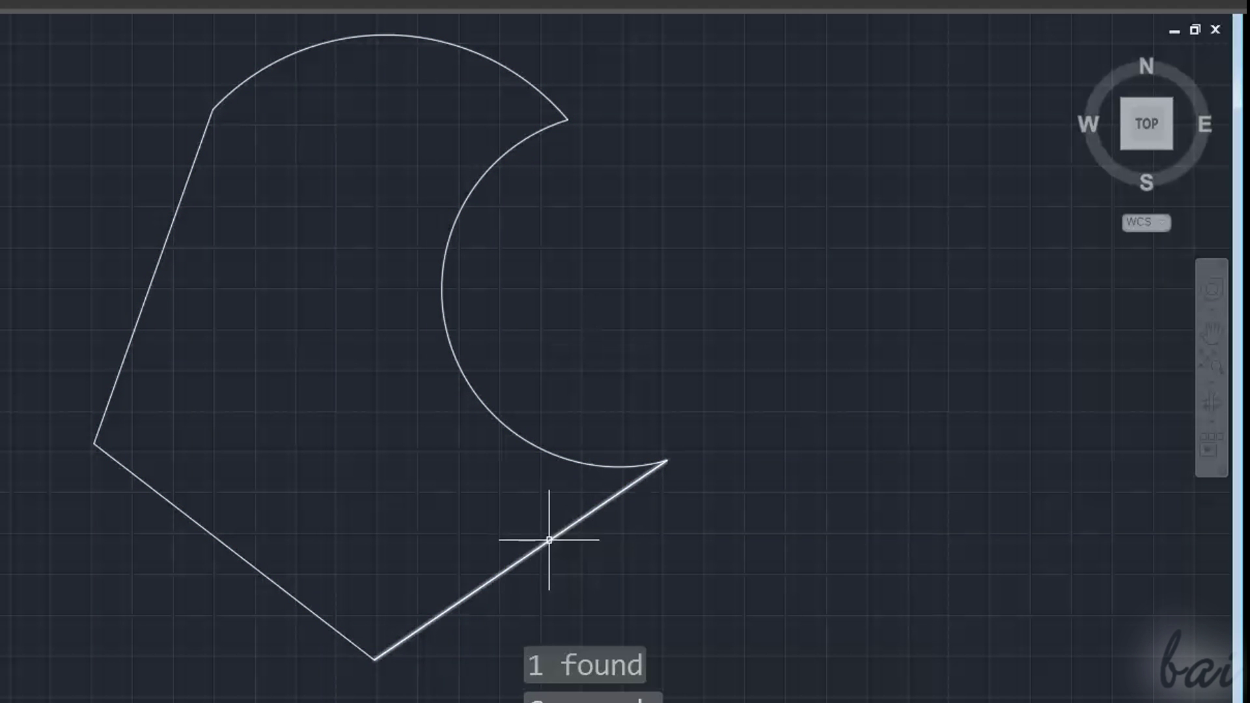
# - Grip-move the lower-right line and the inner arc, then undo both moves
pyautogui.click(549, 538)
pyautogui.click(521, 560)
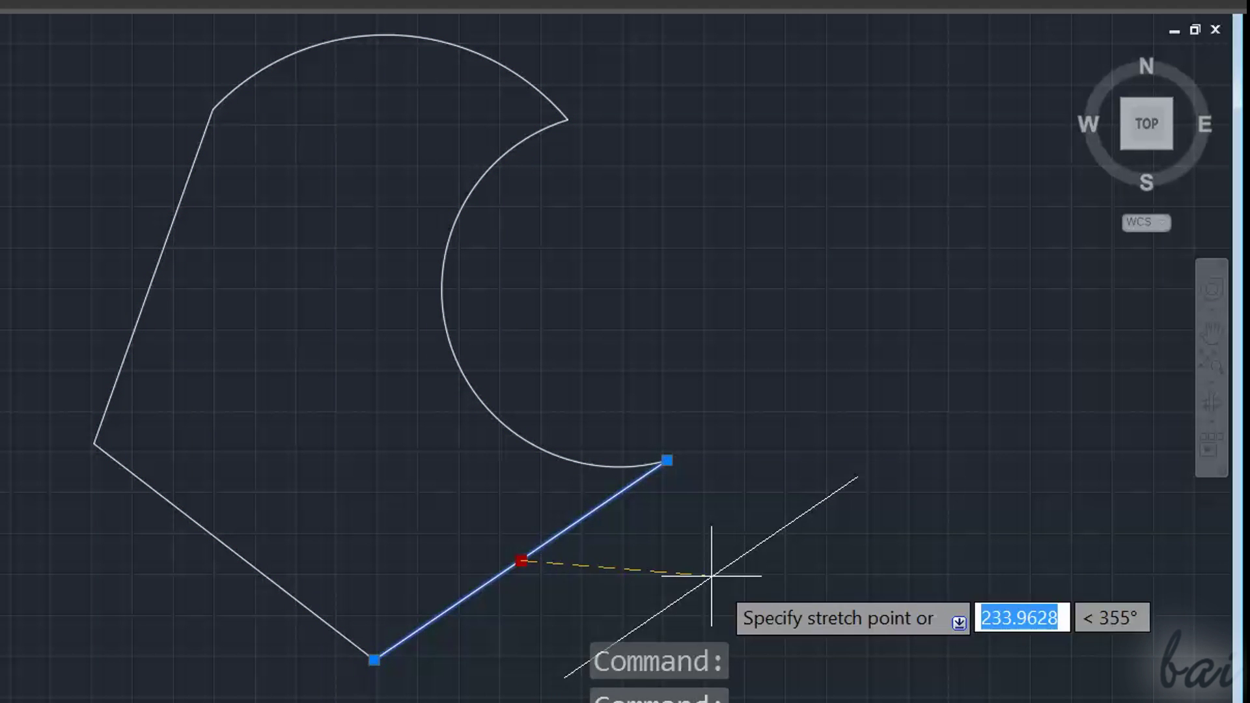
pyautogui.click(711, 576)
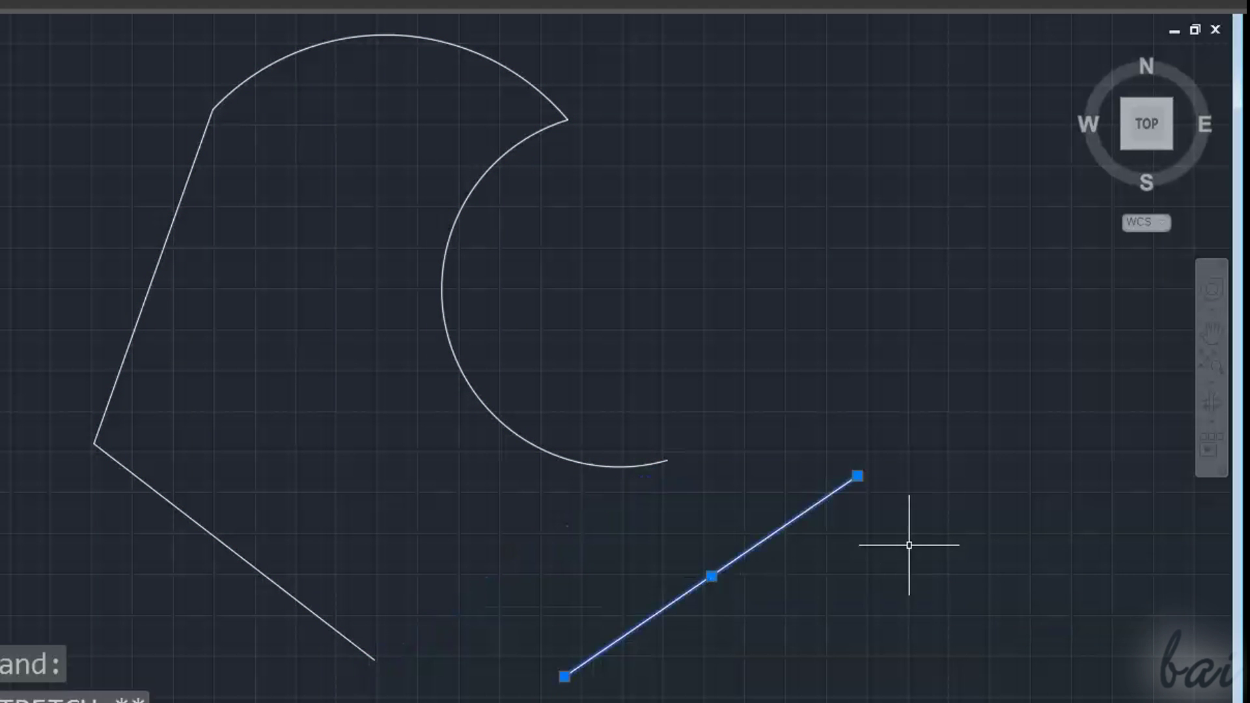
pyautogui.press('Escape')
pyautogui.click(461, 373)
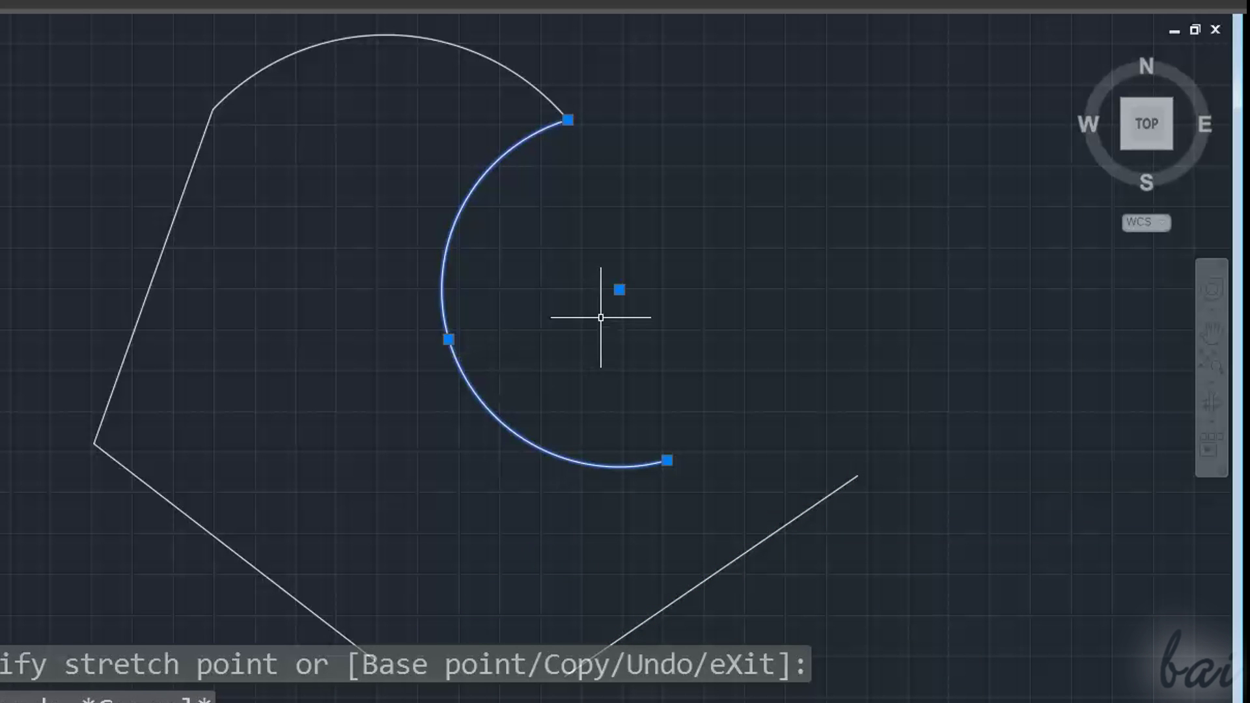
pyautogui.click(910, 210)
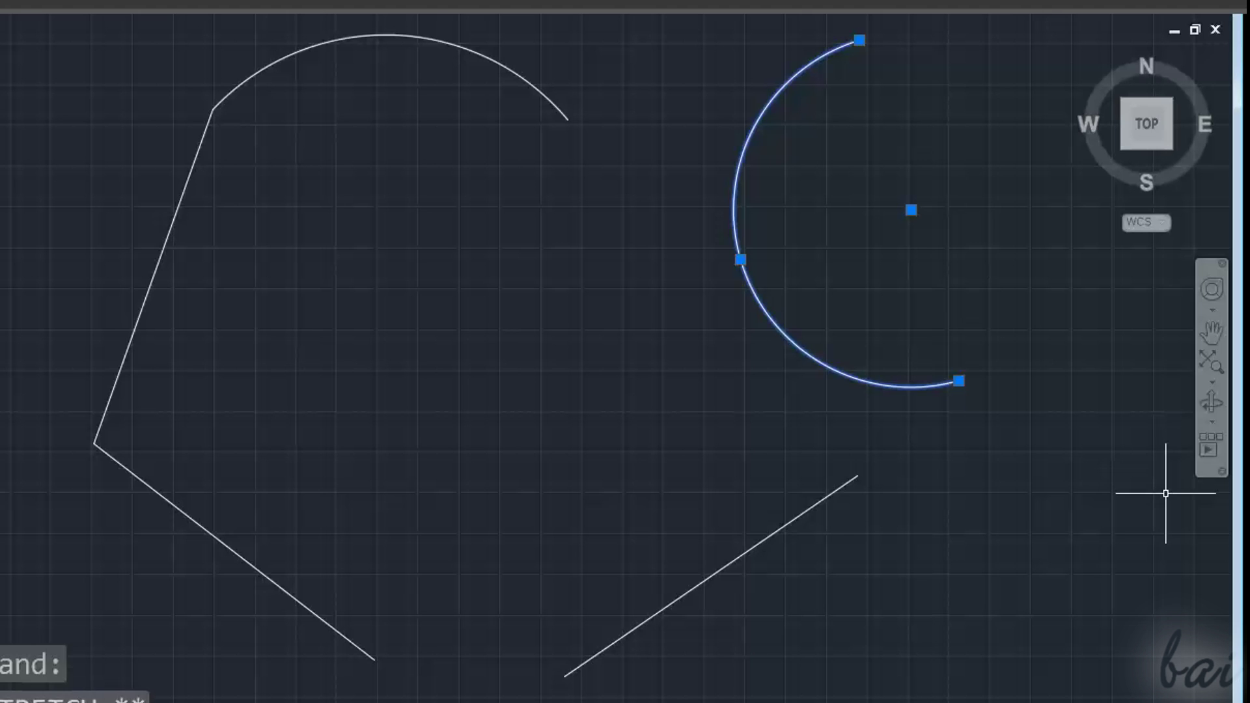
pyautogui.hotkey('ctrl', 'z')
pyautogui.hotkey('ctrl', 'z')
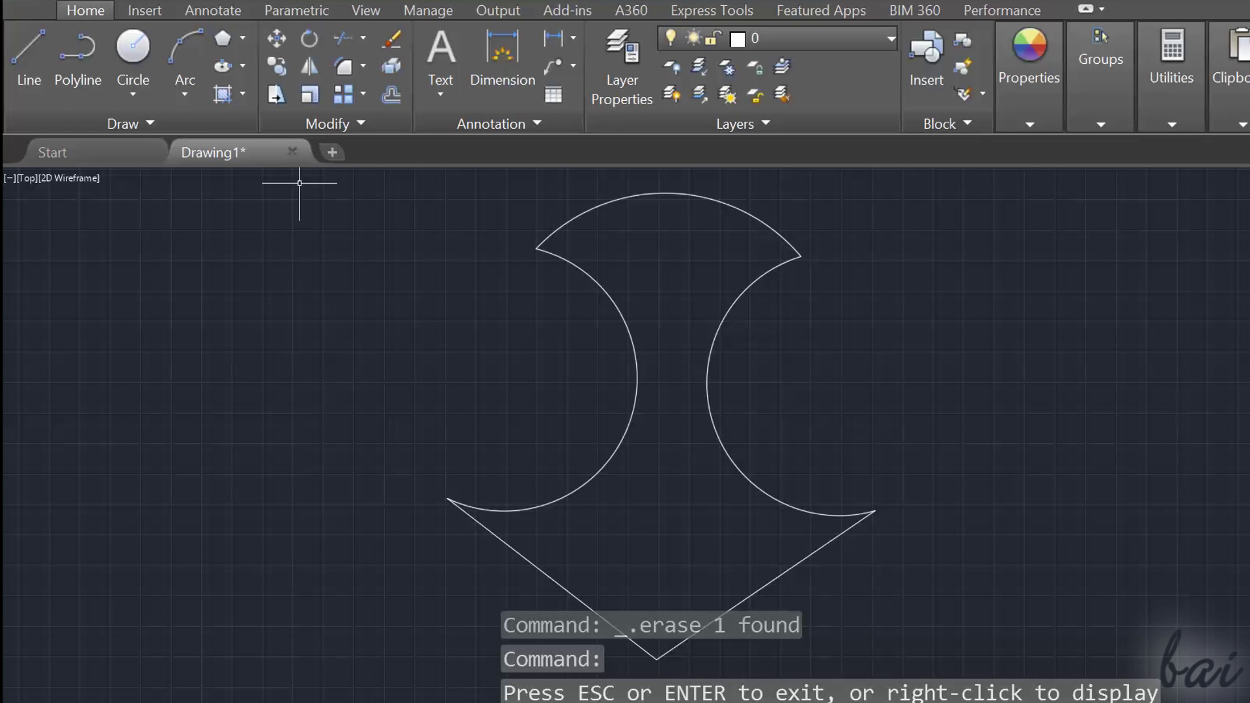
pyautogui.click(558, 230)
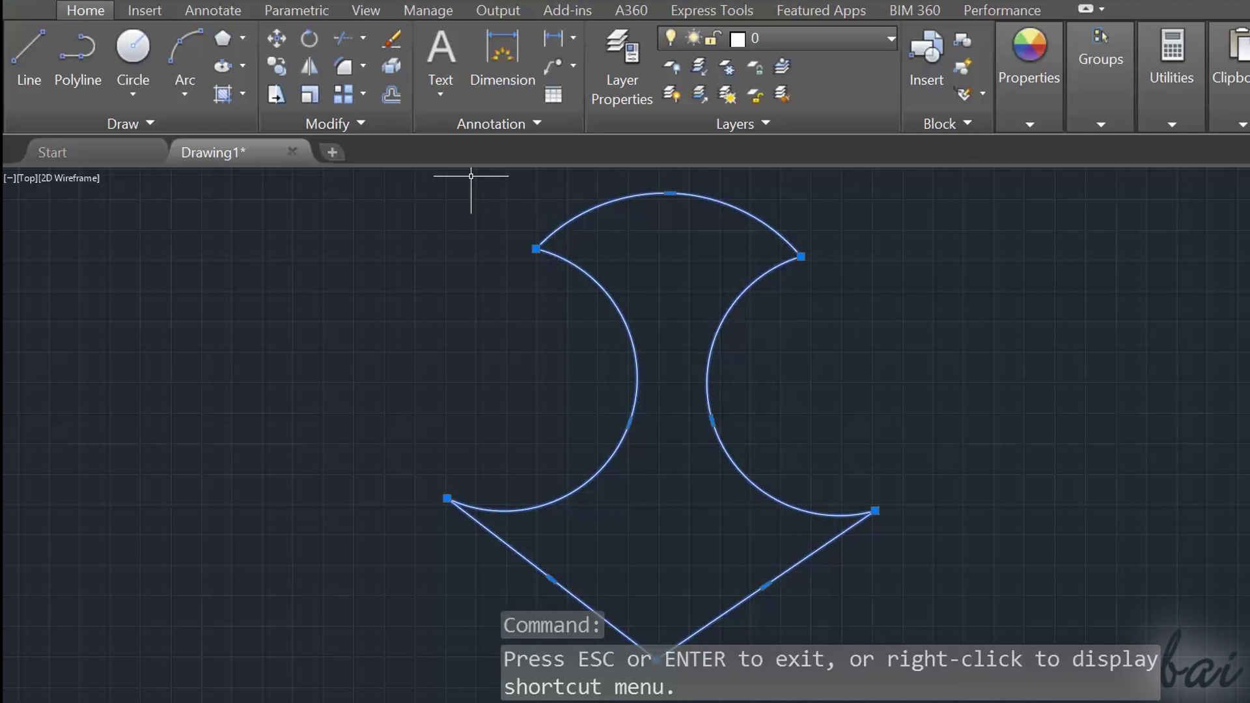
pyautogui.click(286, 38)
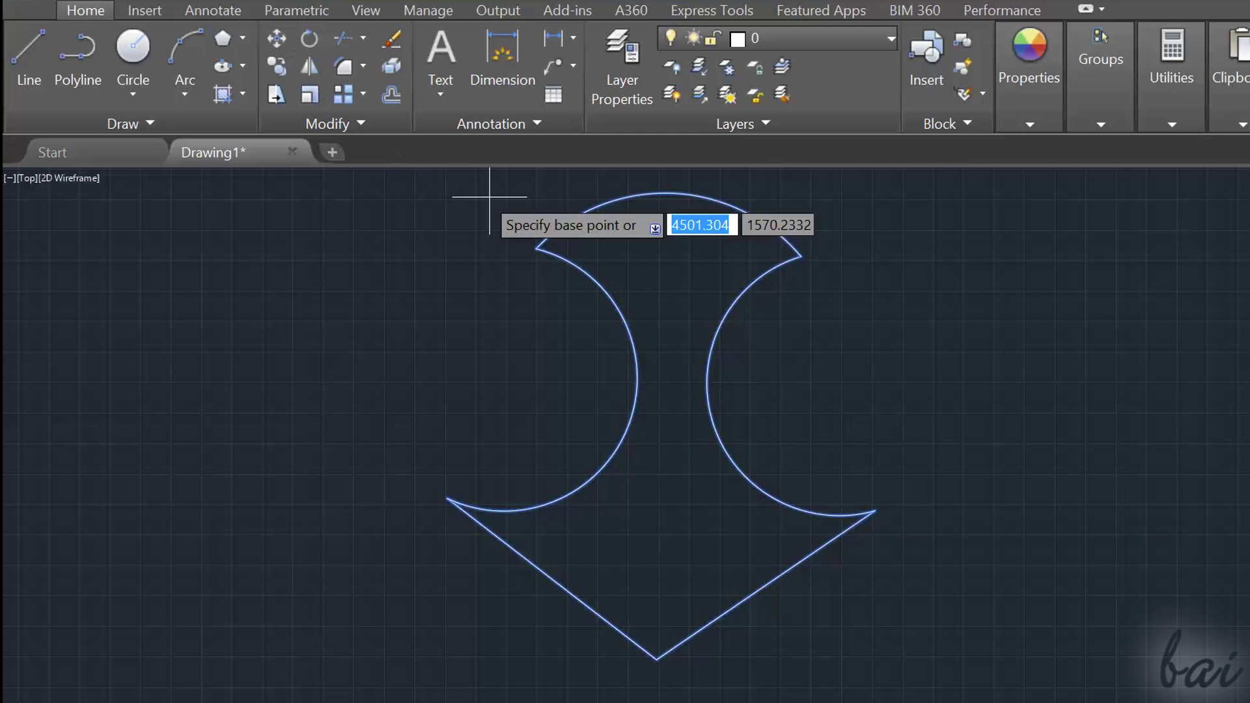
pyautogui.click(649, 271)
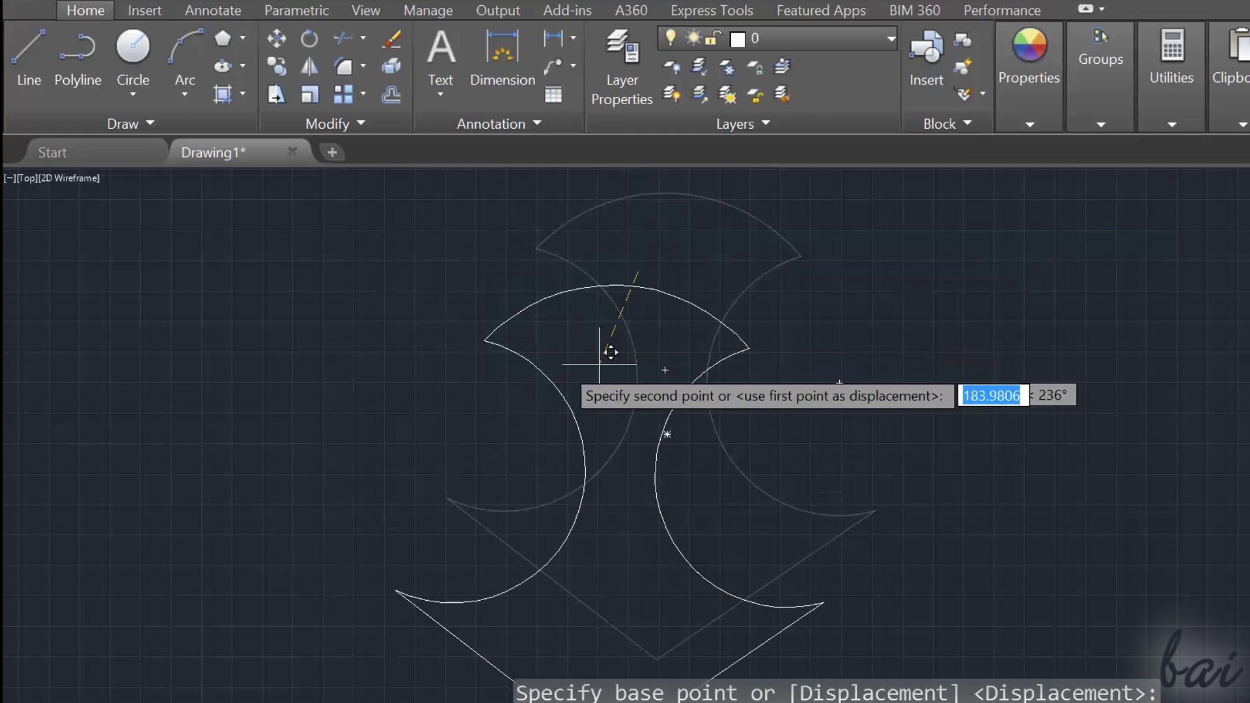
pyautogui.click(273, 48)
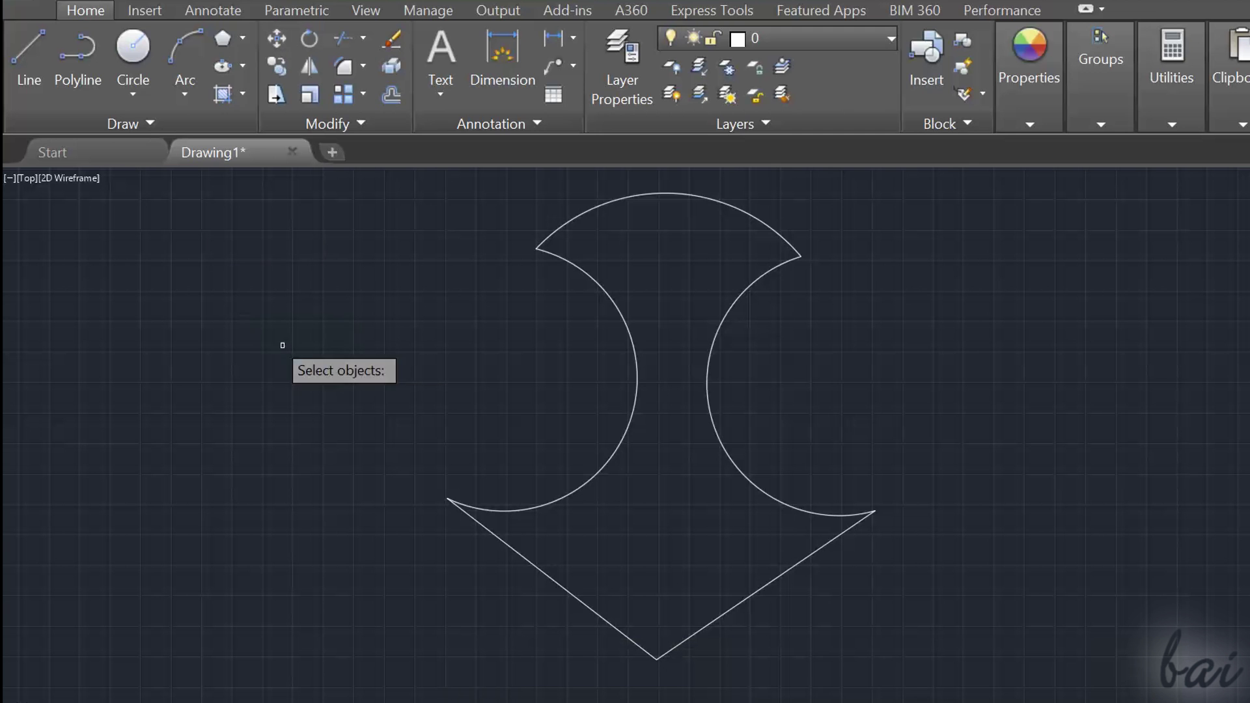
pyautogui.click(719, 340)
pyautogui.press('Return')
pyautogui.click(774, 368)
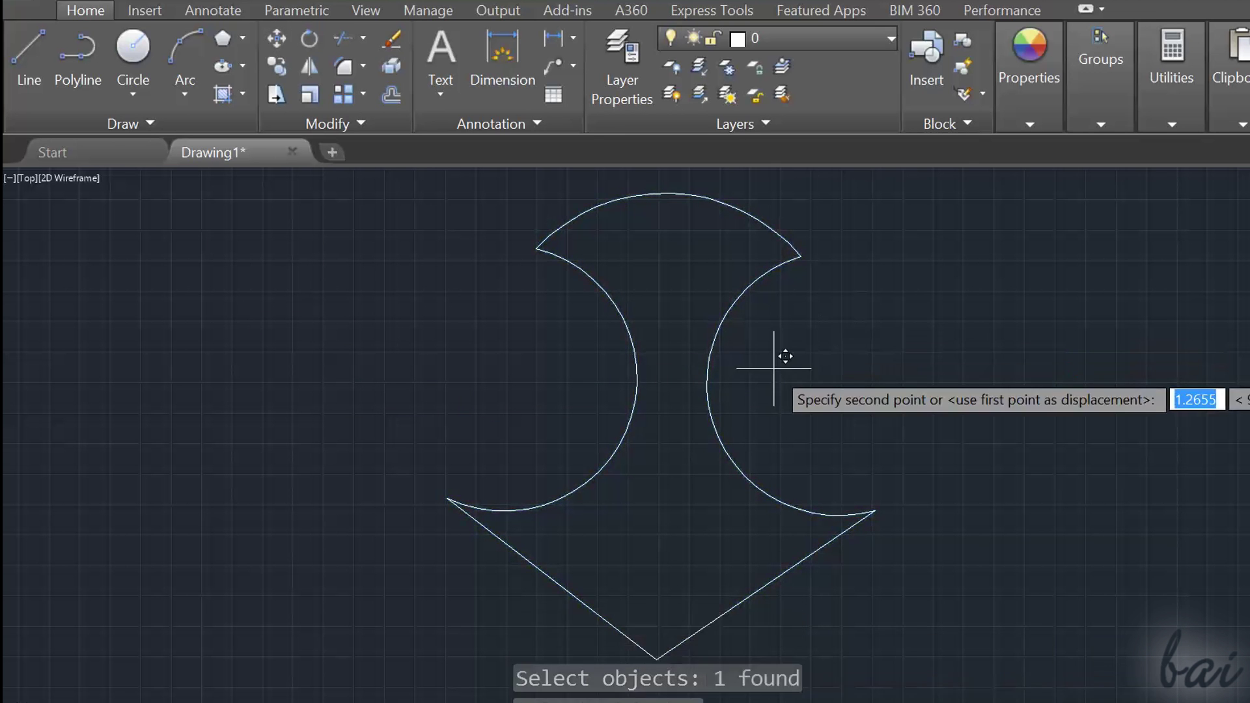
pyautogui.press('Escape')
pyautogui.click(558, 230)
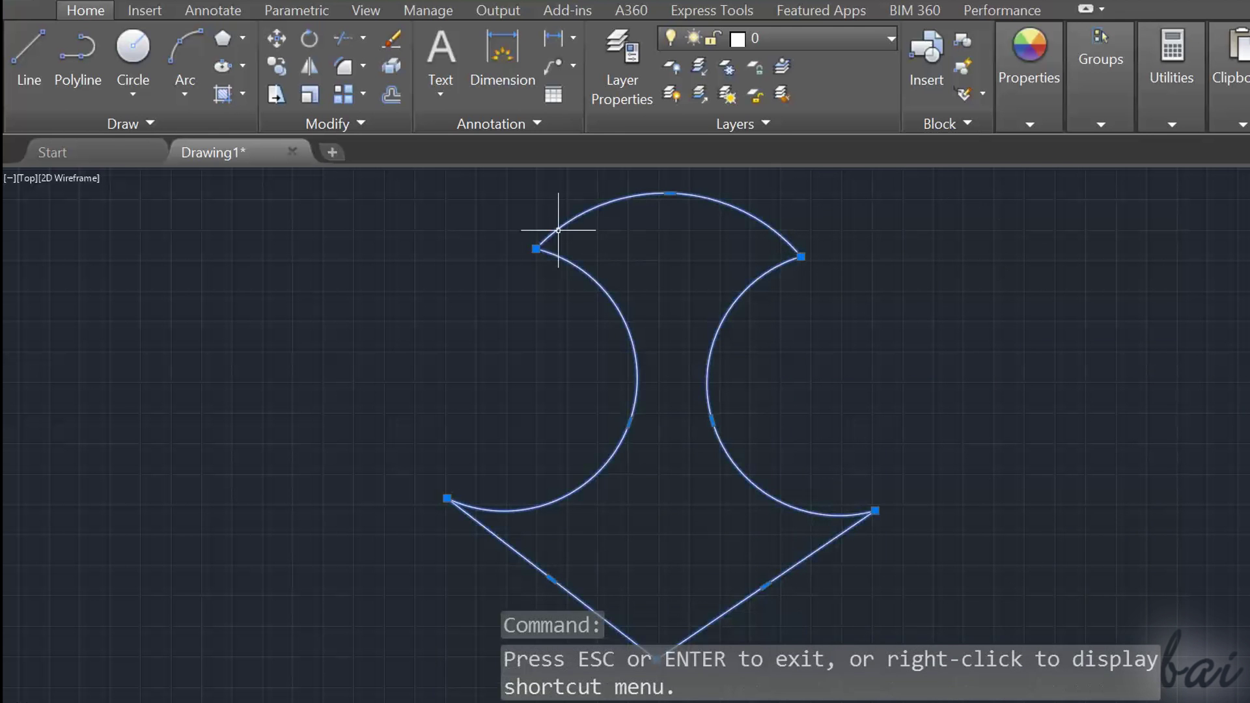
pyautogui.click(285, 37)
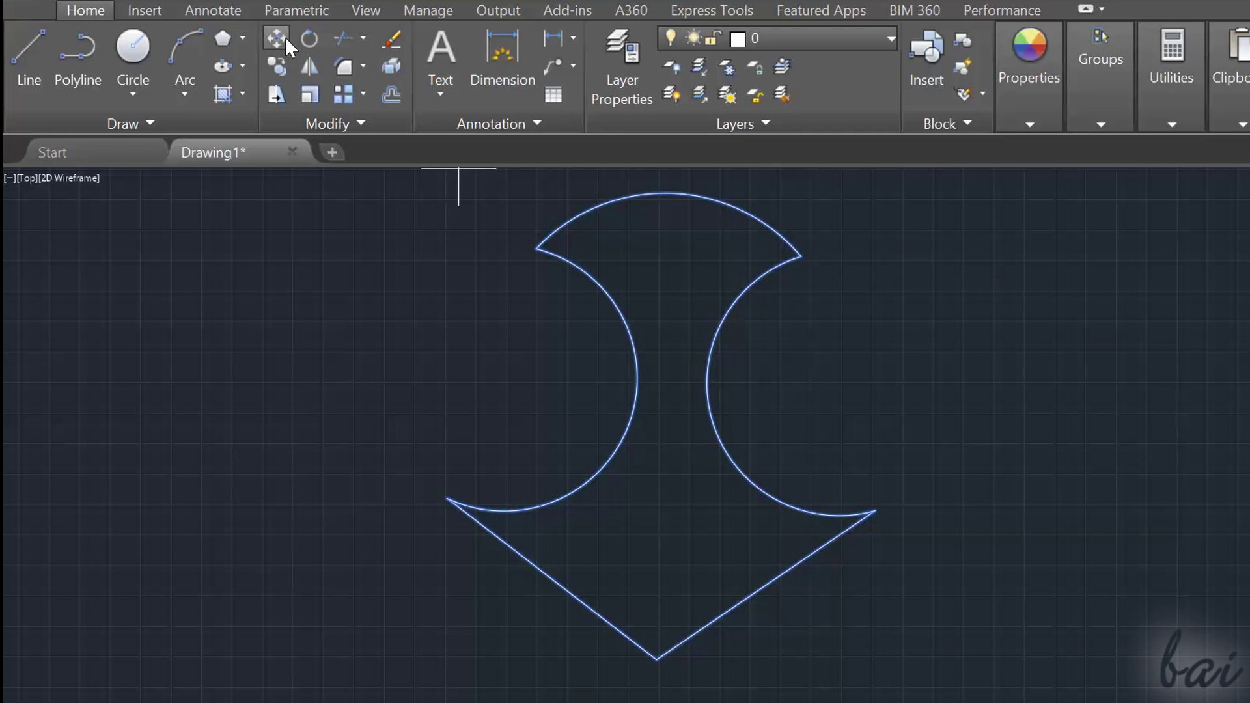
pyautogui.click(638, 270)
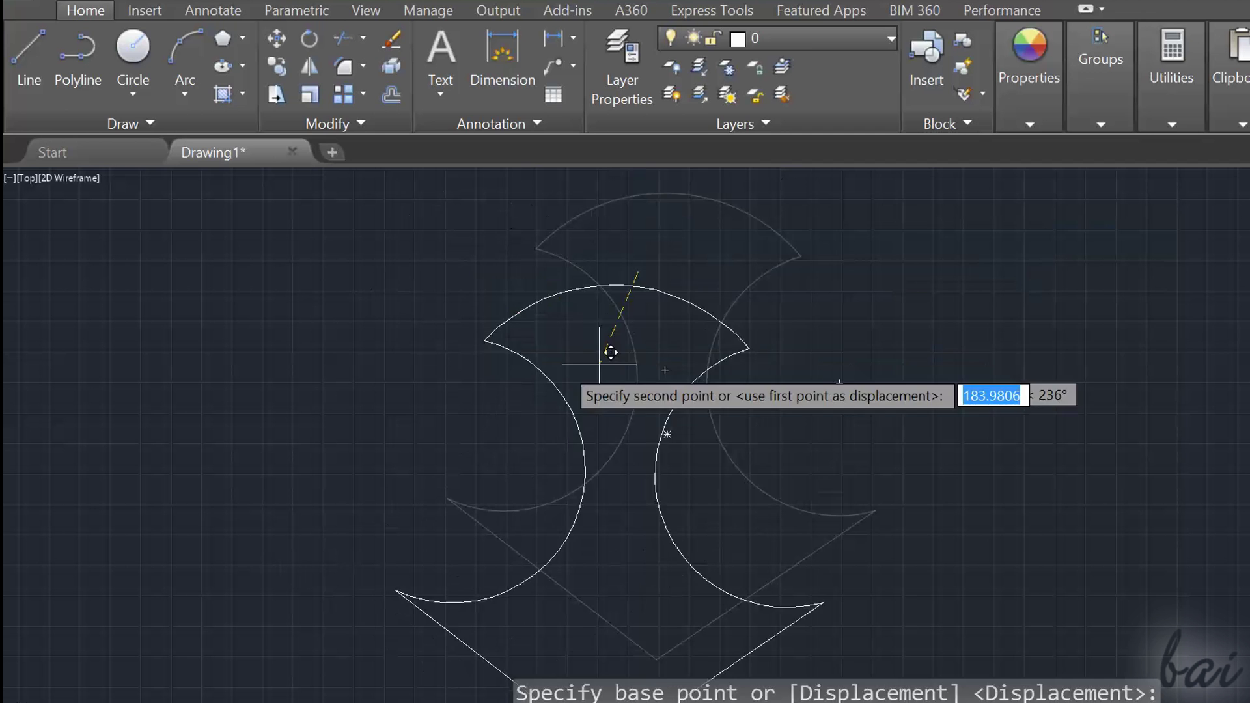
pyautogui.press('Escape')
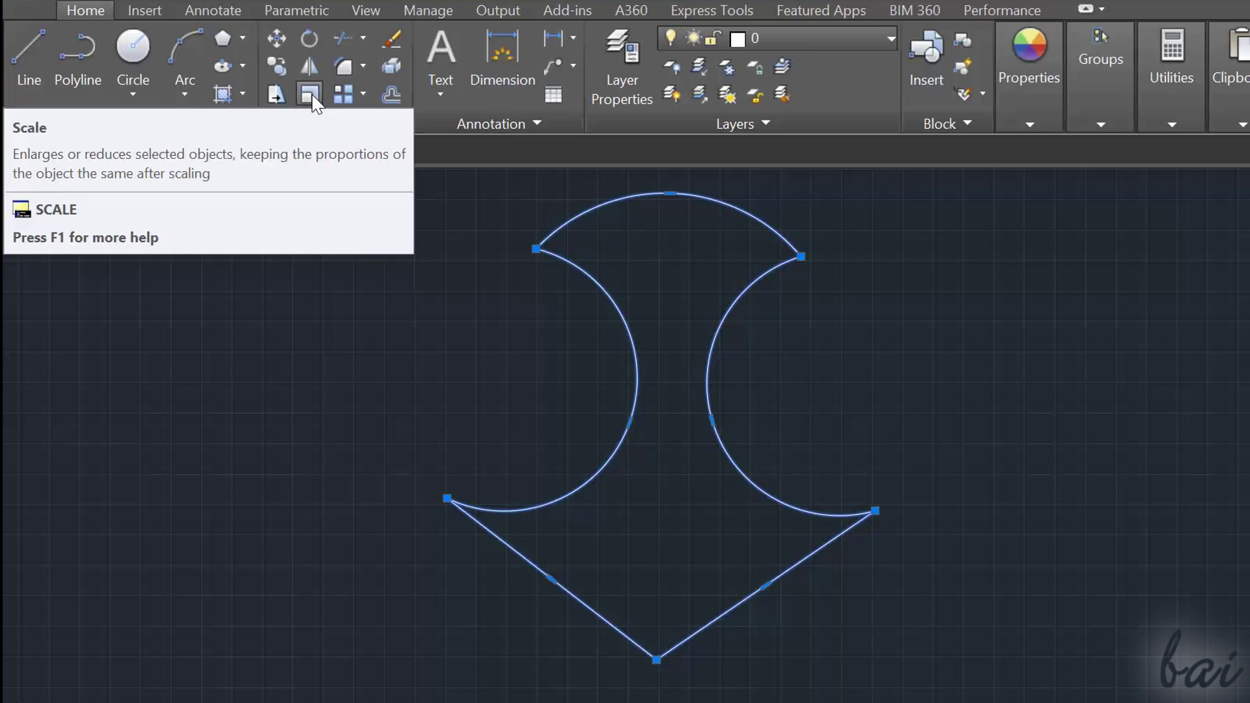
# - Scale the shape by a factor of 2, then start rotating it about a pivot point
pyautogui.click(311, 95)
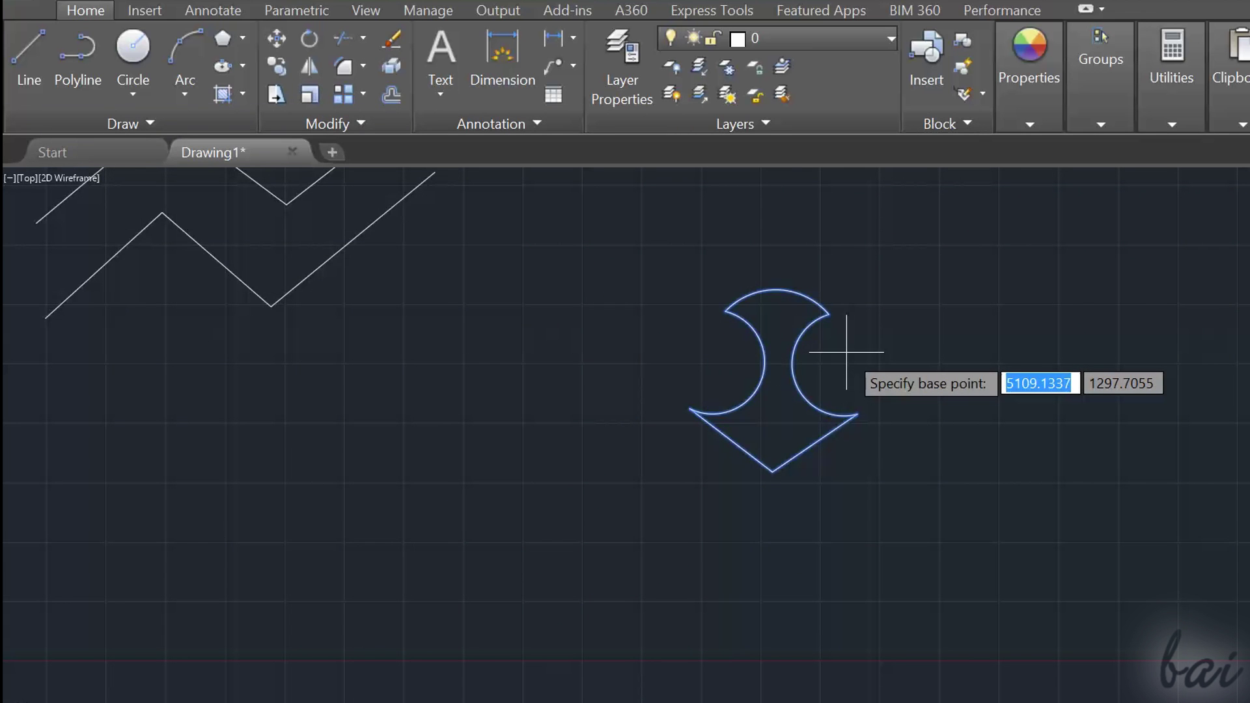
pyautogui.click(846, 352)
pyautogui.write('2')
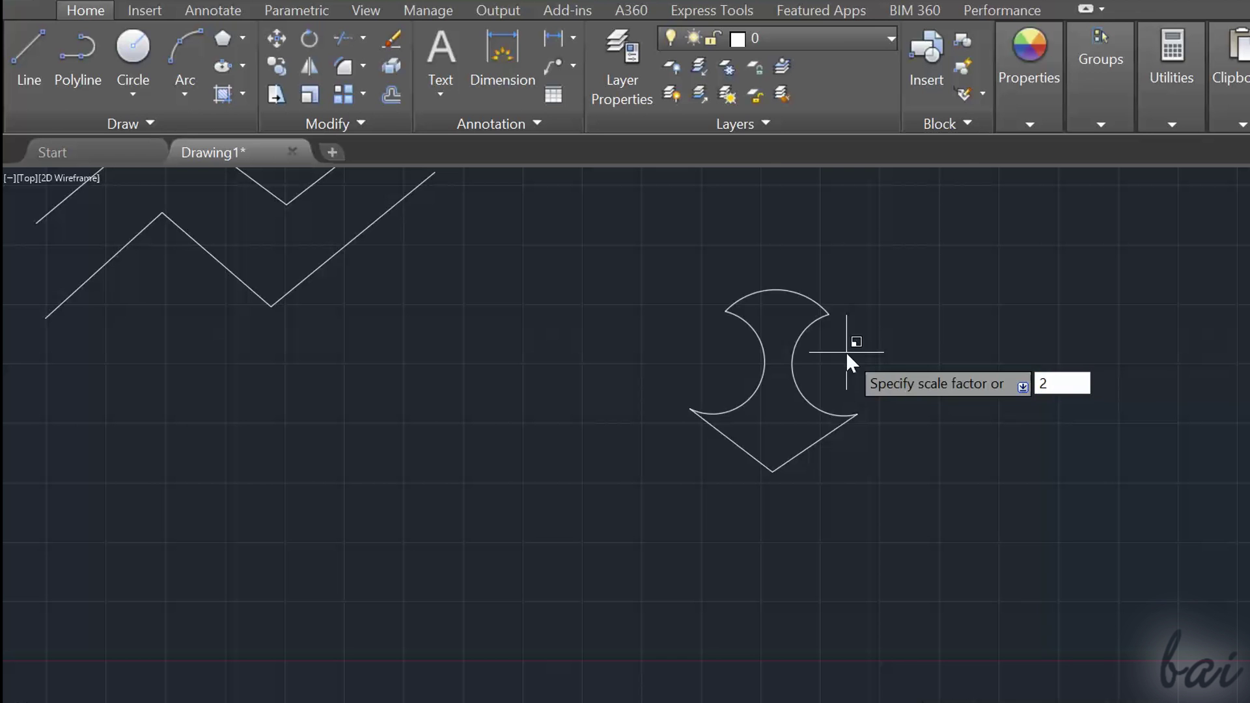
pyautogui.press('Return')
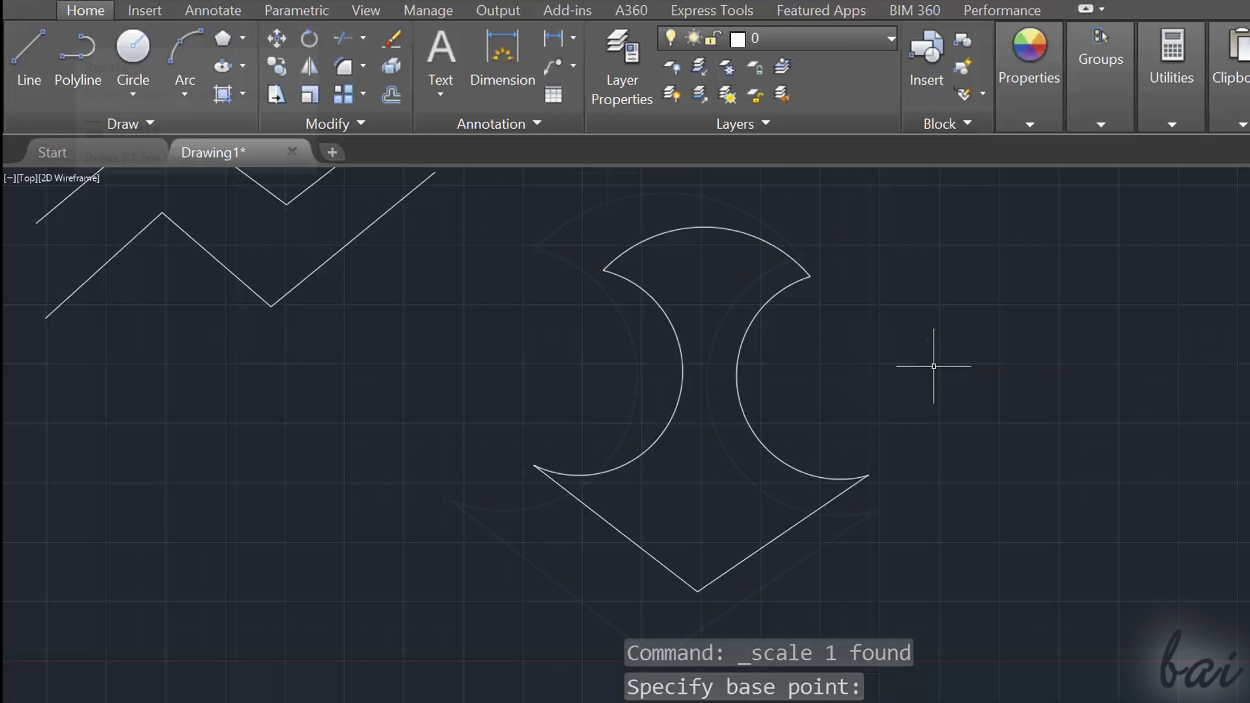
pyautogui.click(309, 38)
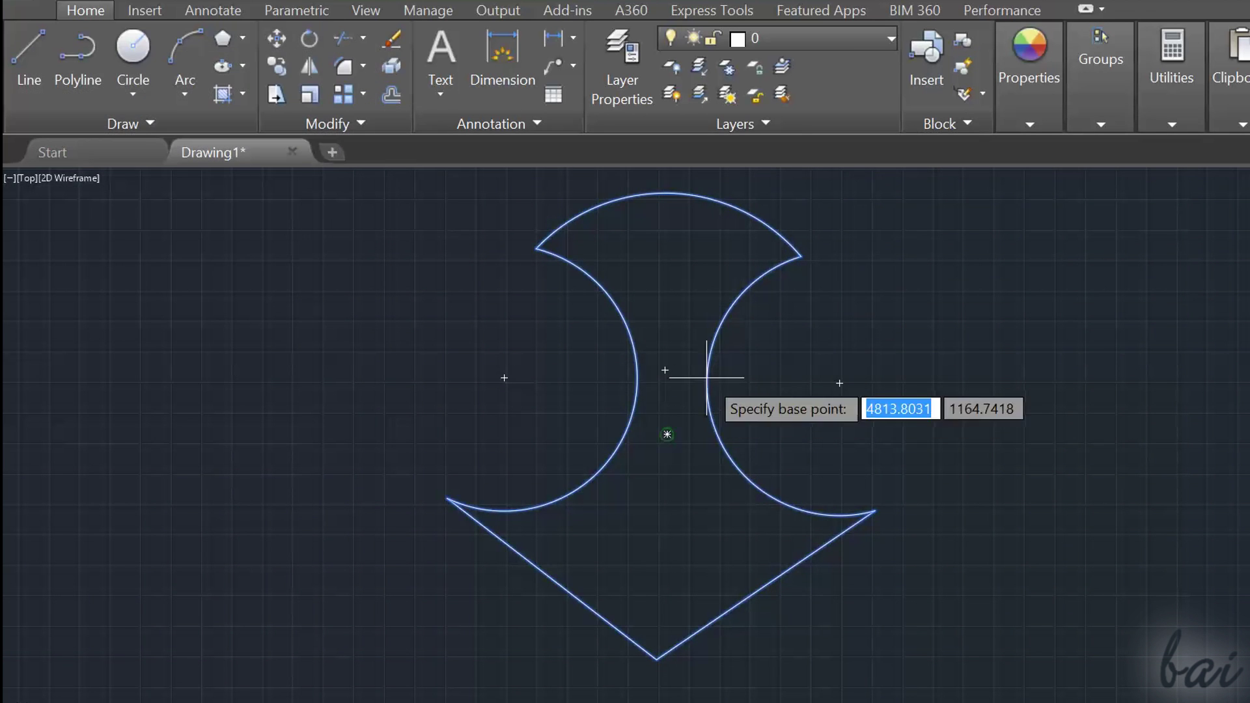
pyautogui.click(667, 434)
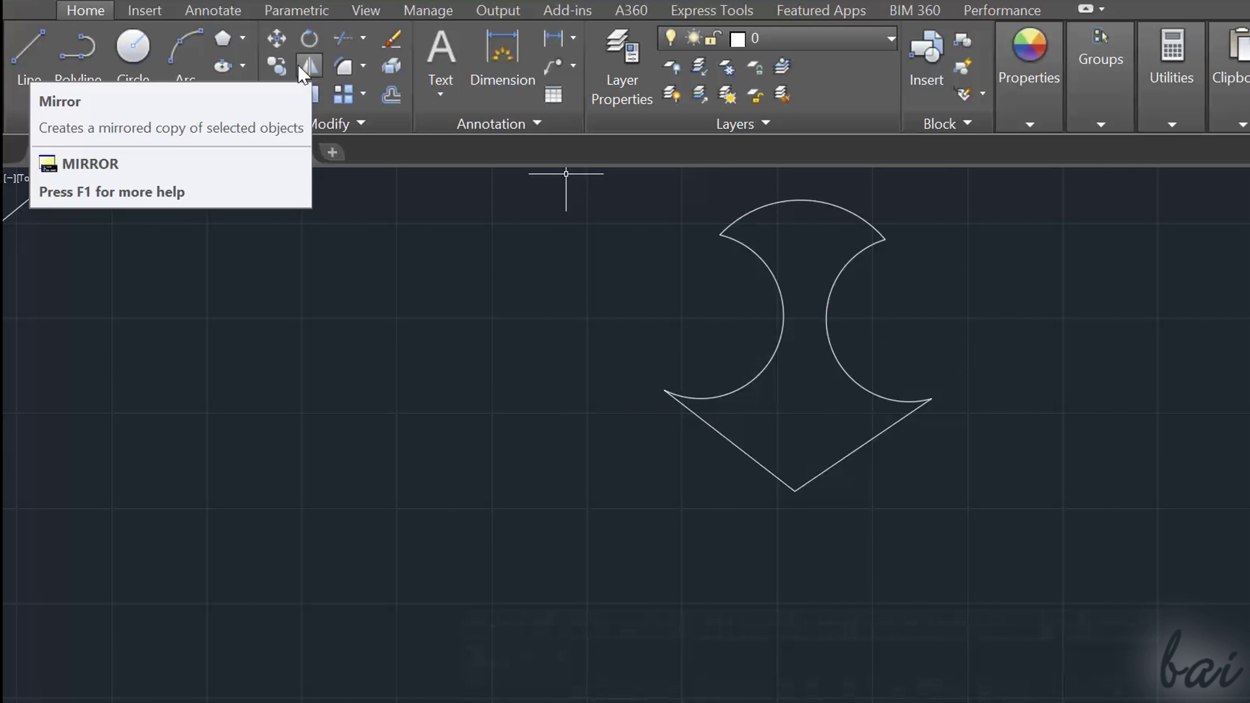
# - Pick the arrow-like shape for Mirror and place the mirror line's first point
pyautogui.click(299, 64)
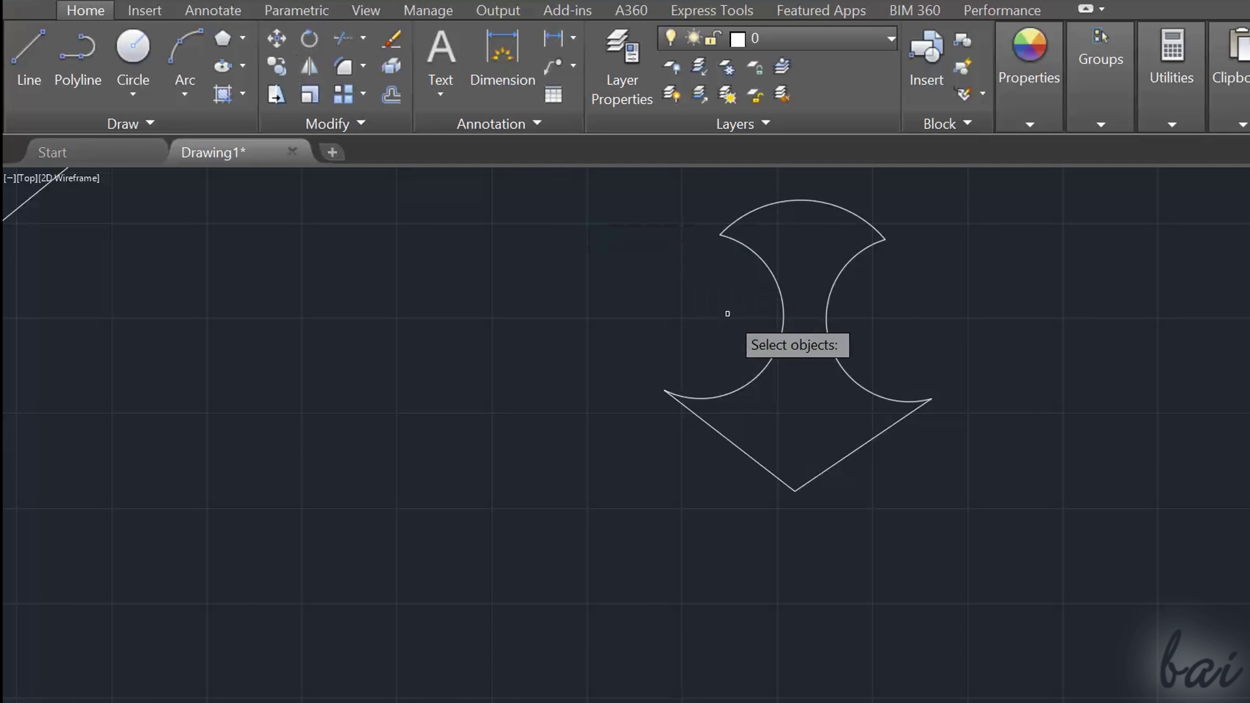
pyautogui.click(780, 339)
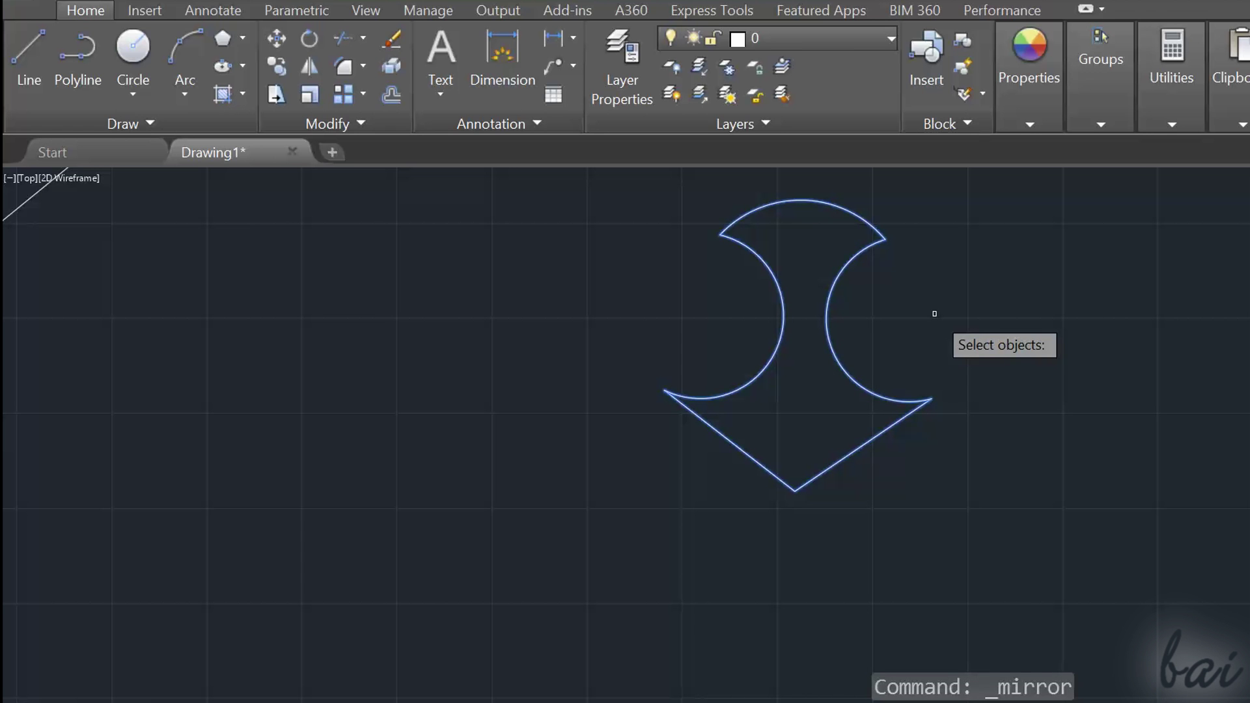
pyautogui.press('Return')
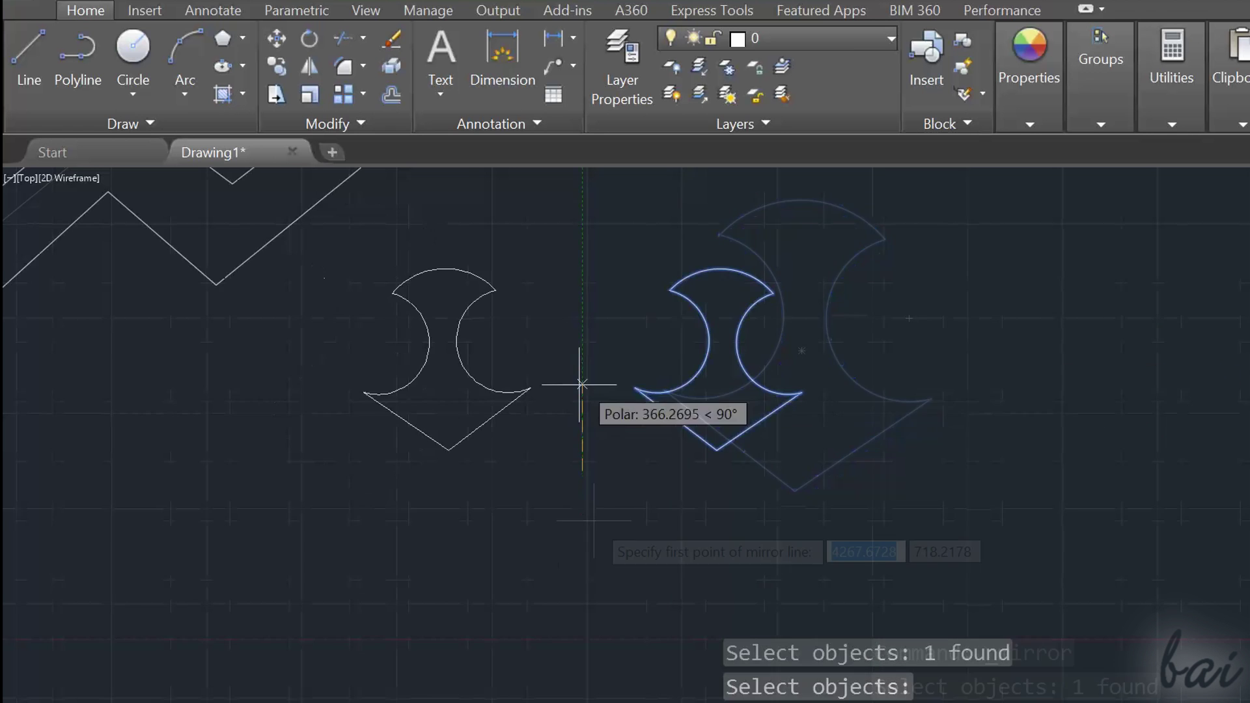
pyautogui.click(582, 385)
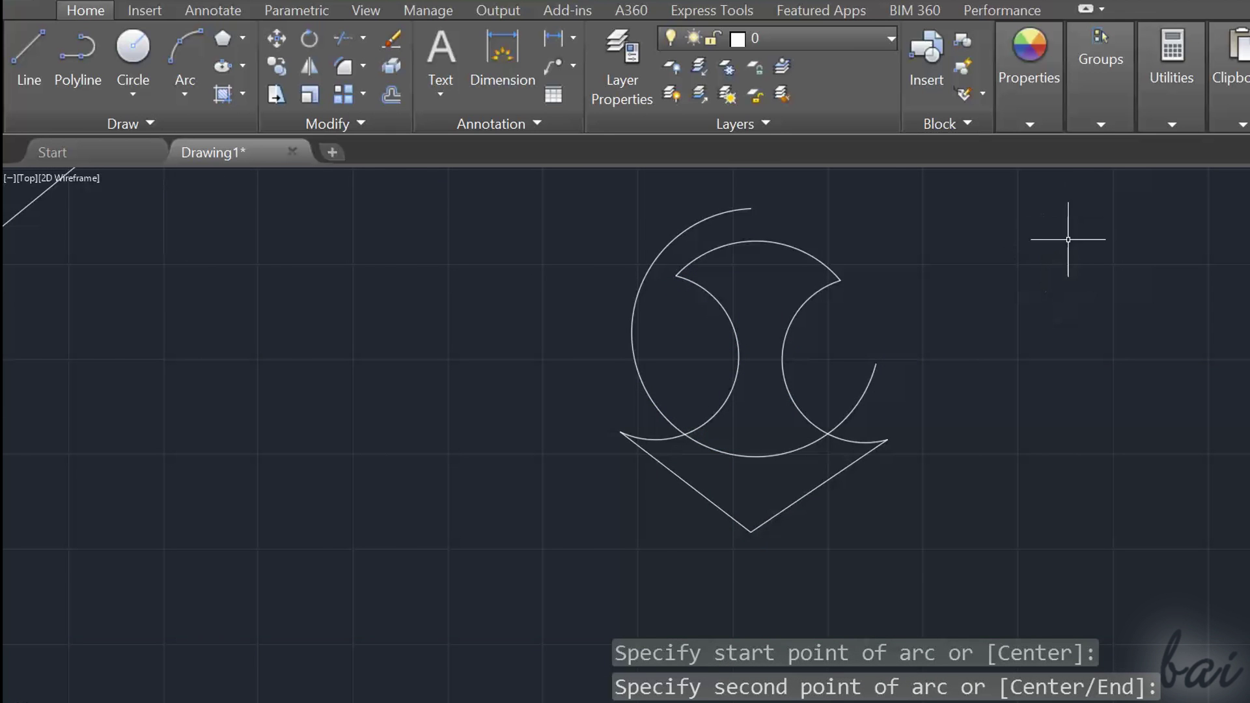
# - Trim the large arc against the inner shape, removing its lower-right and upper-left pieces
pyautogui.scroll(2, 1078, 261)
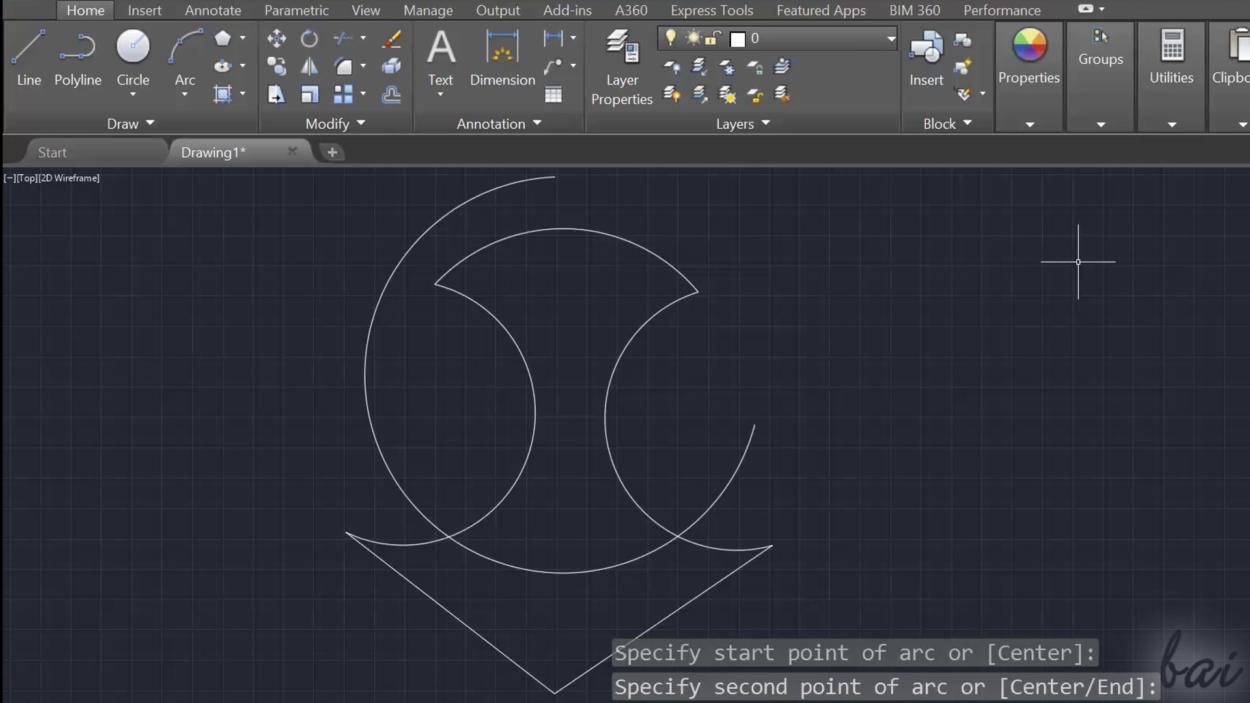
pyautogui.click(341, 42)
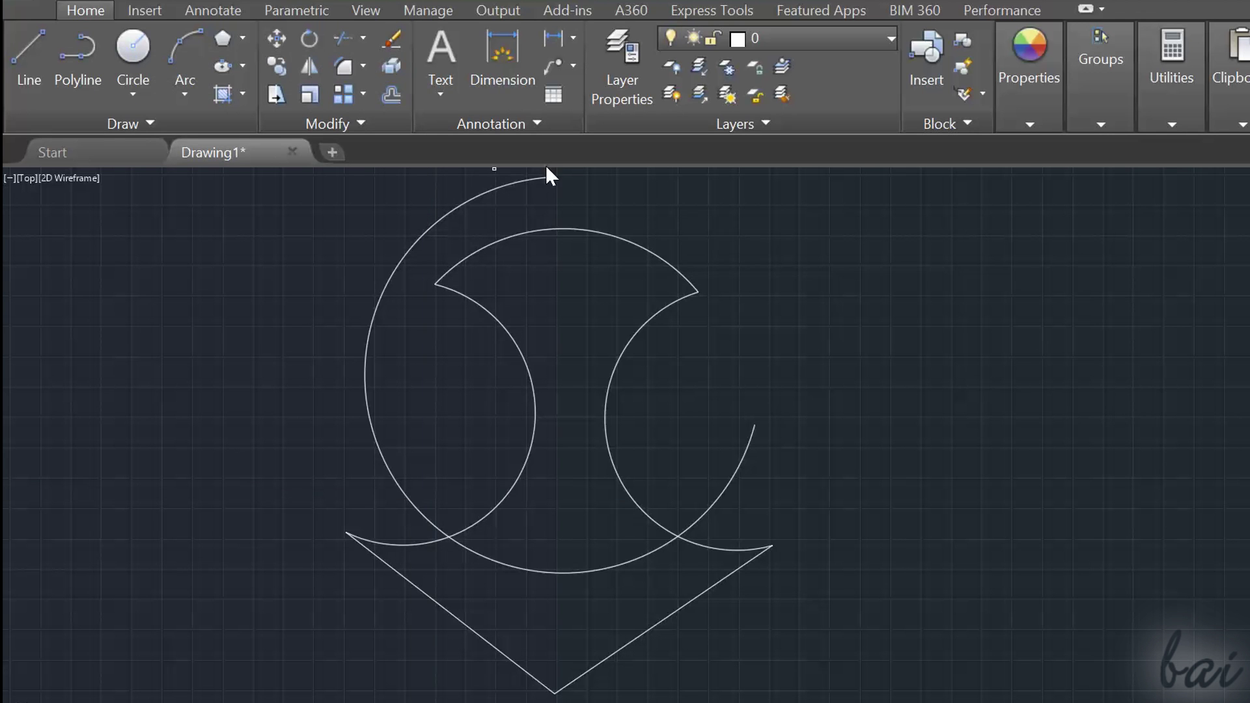
pyautogui.click(577, 230)
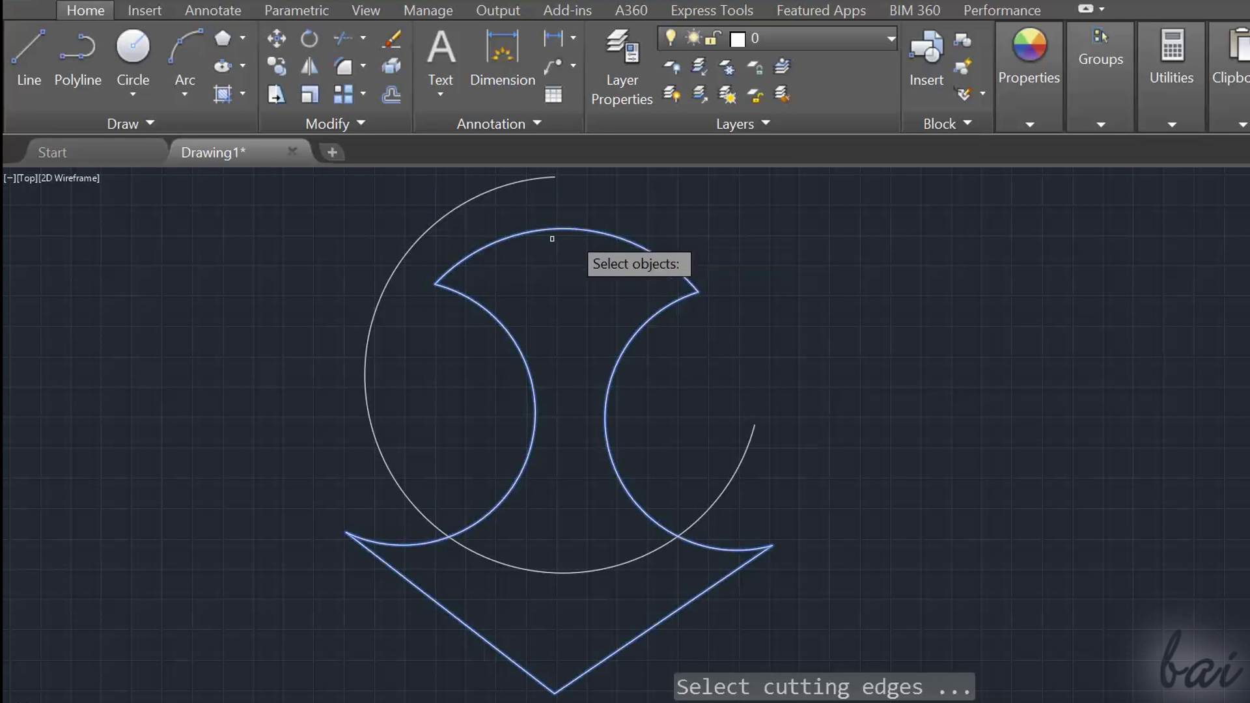
pyautogui.click(368, 331)
pyautogui.press('Return')
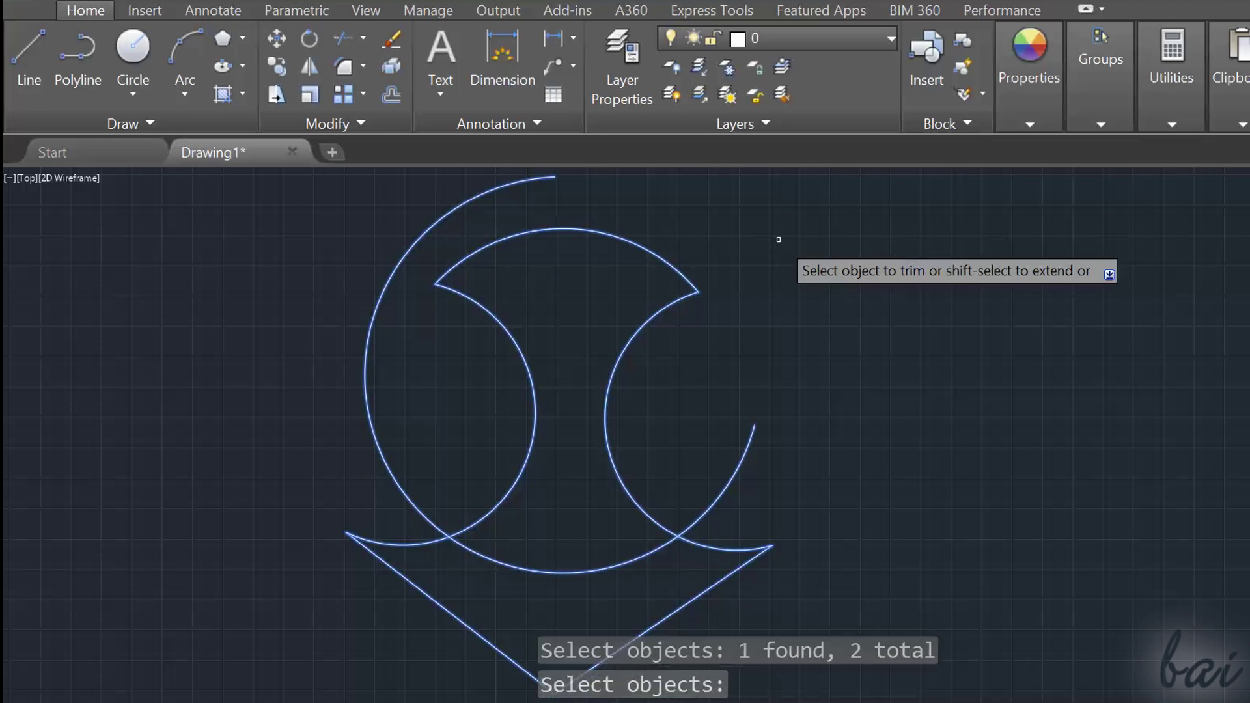
pyautogui.click(719, 498)
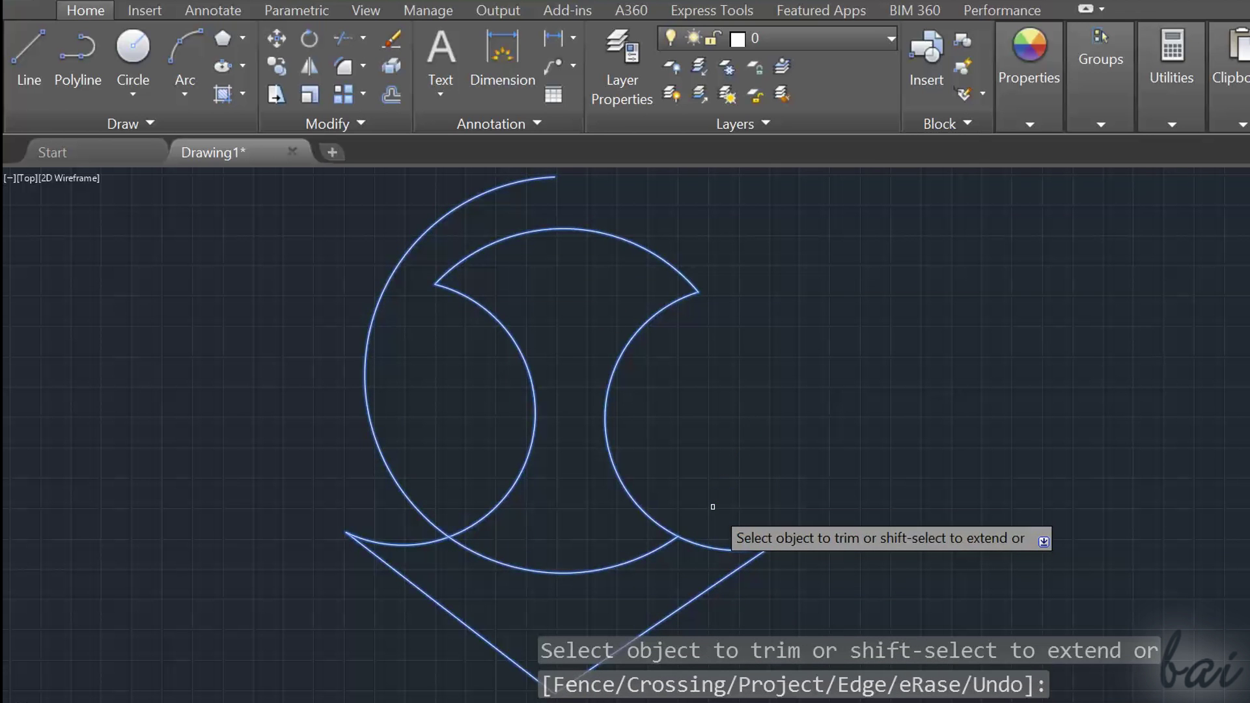
pyautogui.click(378, 443)
pyautogui.press('Escape')
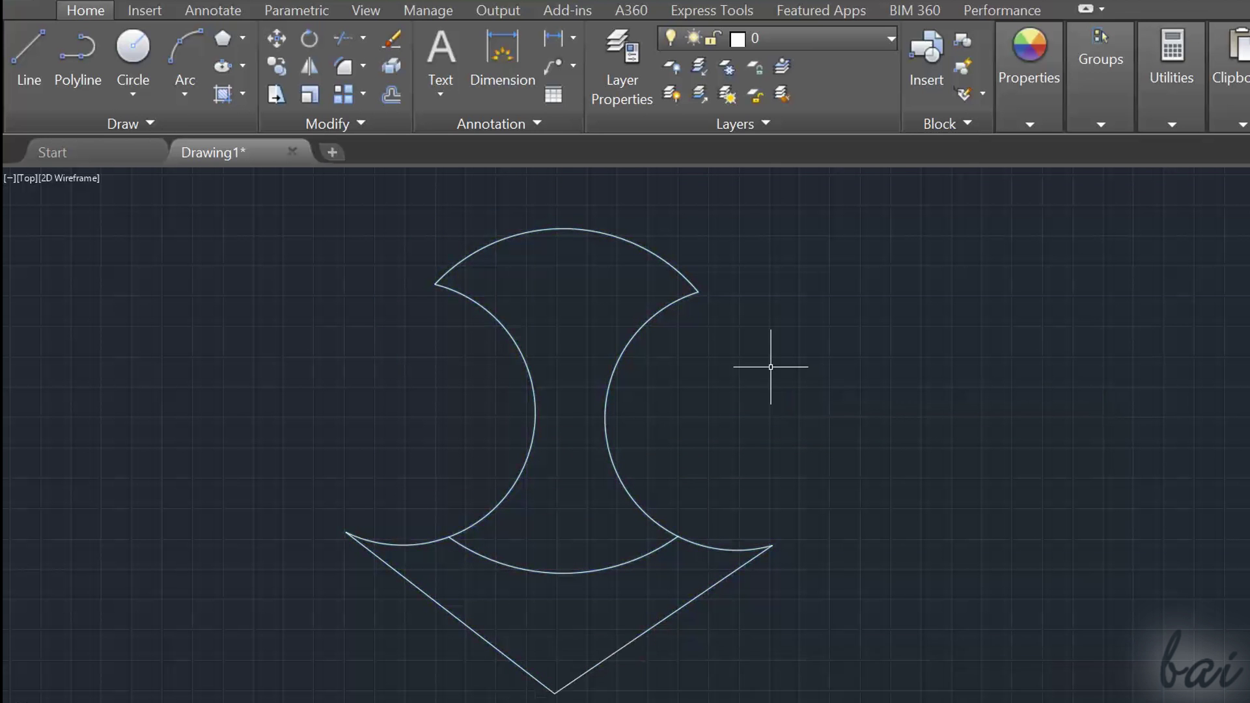
pyautogui.press('space')
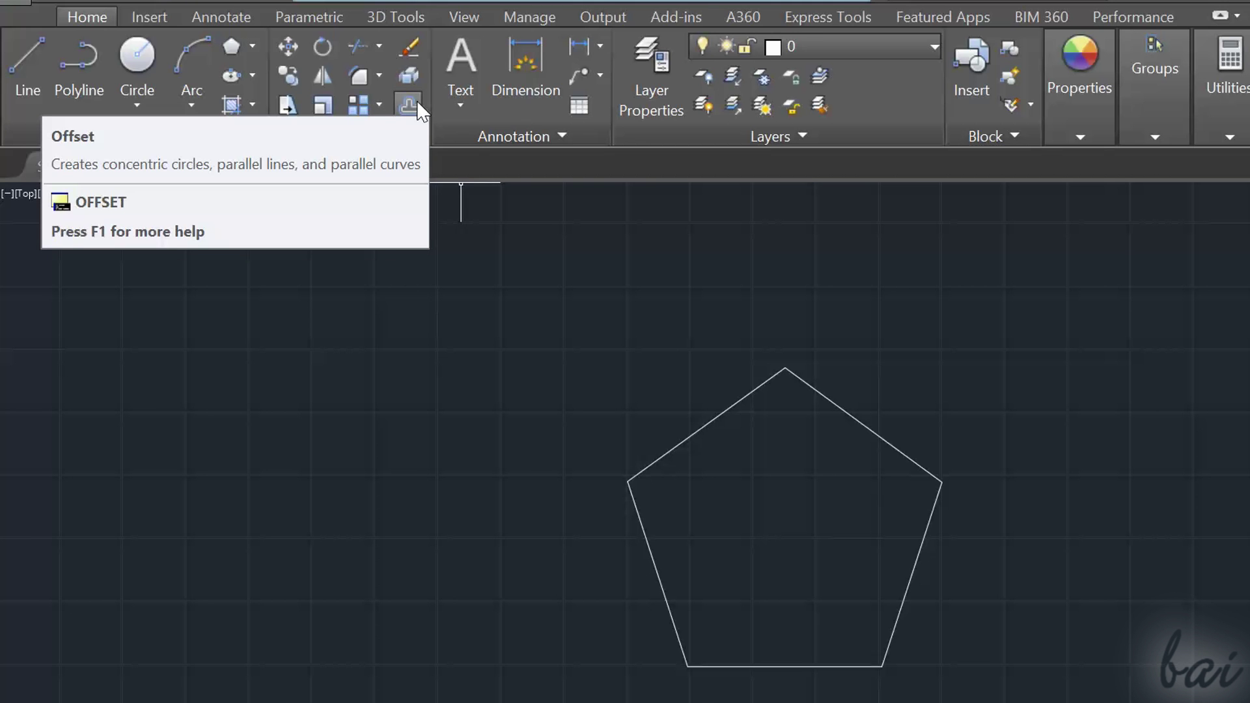
pyautogui.moveTo(391, 94)
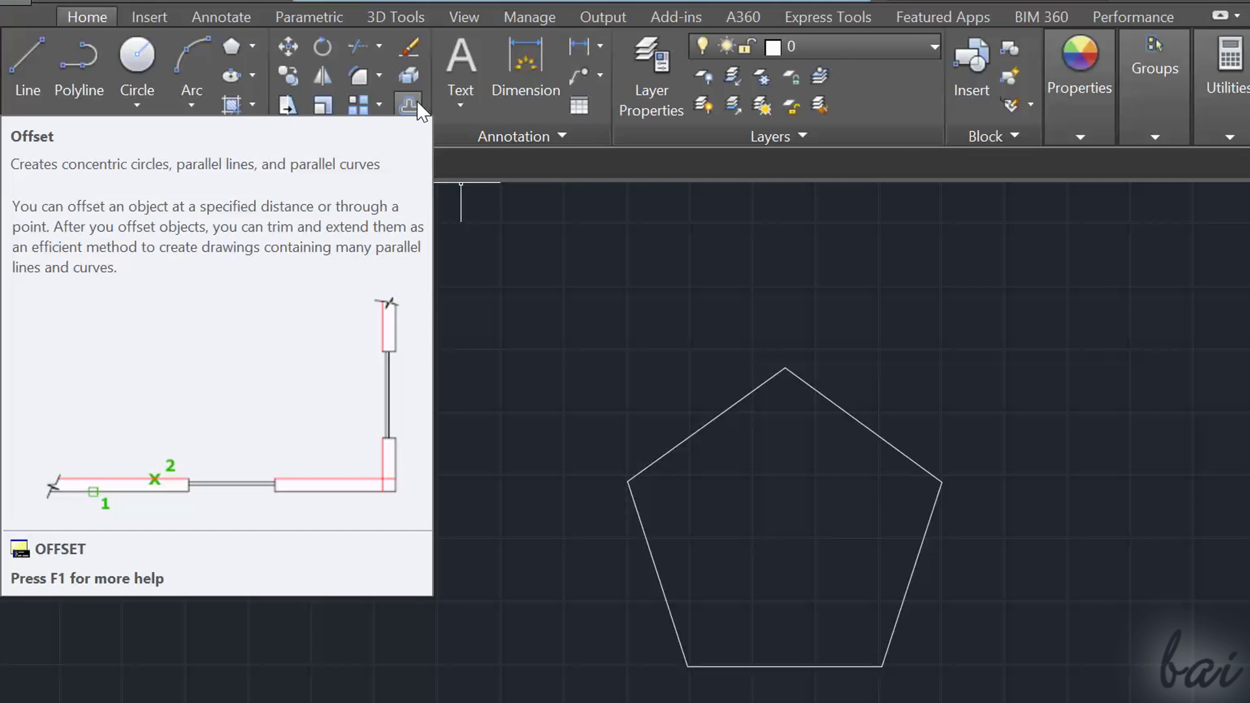
# - Offset the pentagon by 100, placing the copy outside the original
pyautogui.click(417, 103)
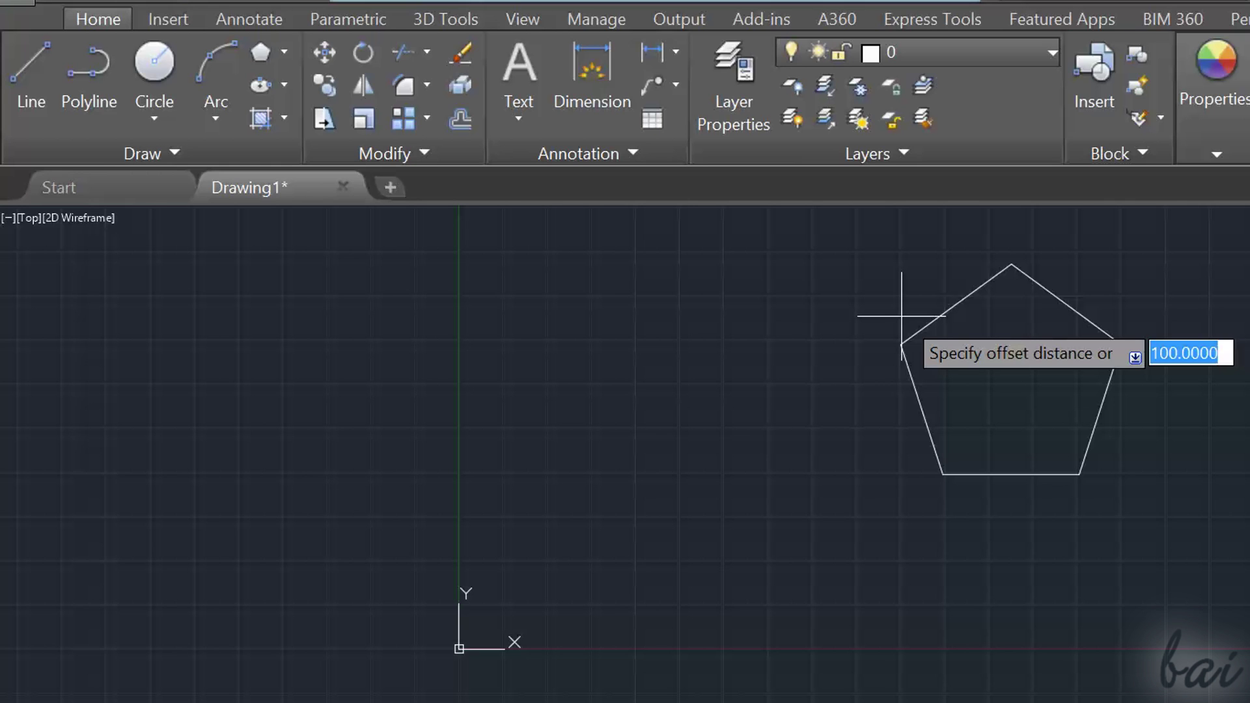
pyautogui.press('BackSpace')
pyautogui.write('100')
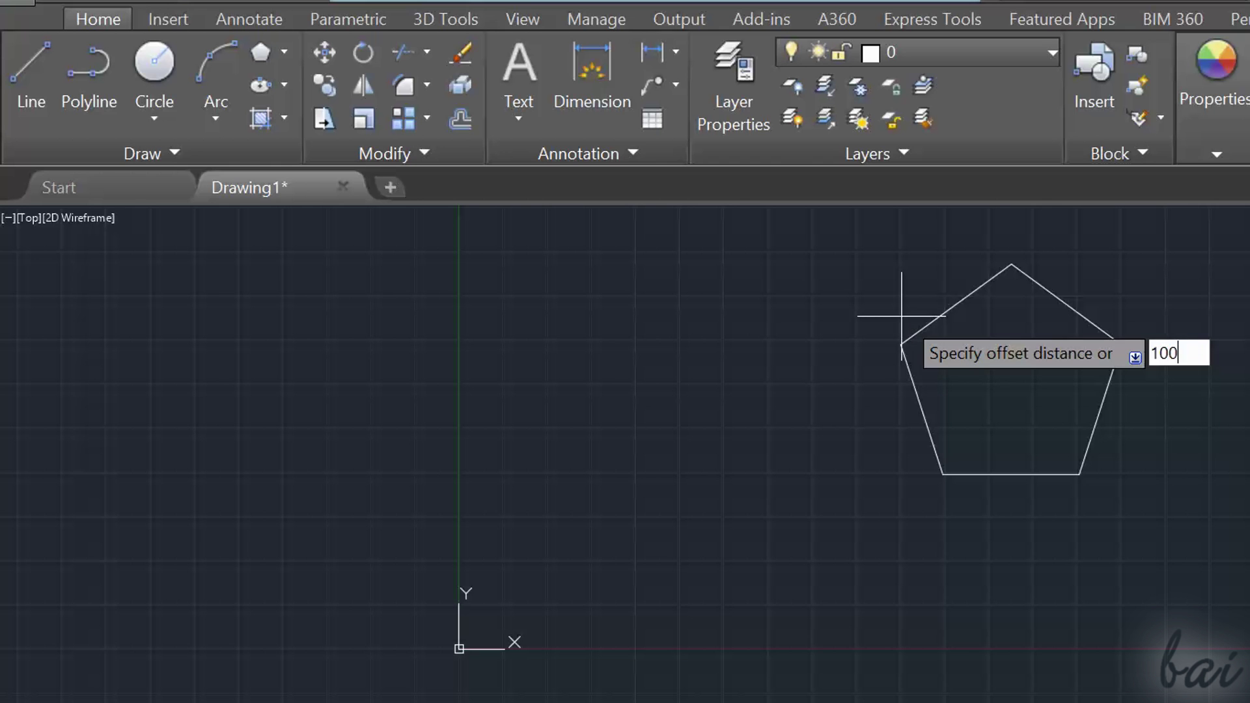
pyautogui.press('Return')
pyautogui.click(913, 334)
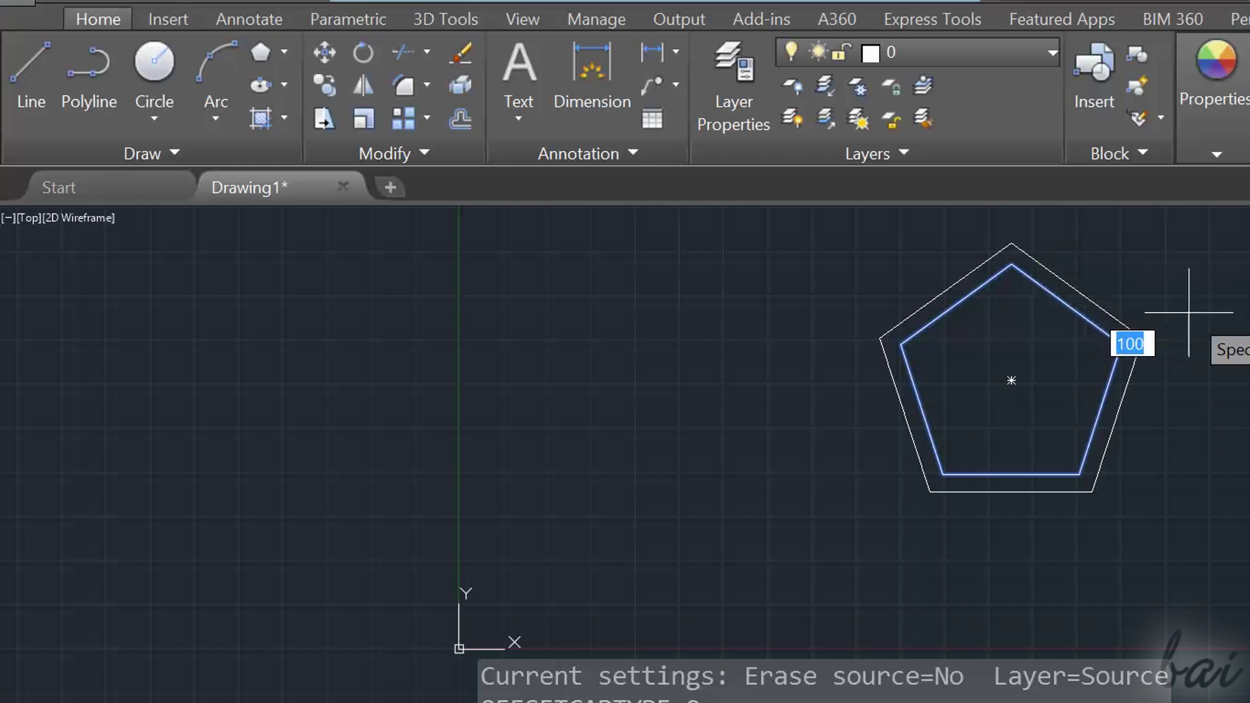
pyautogui.click(1186, 429)
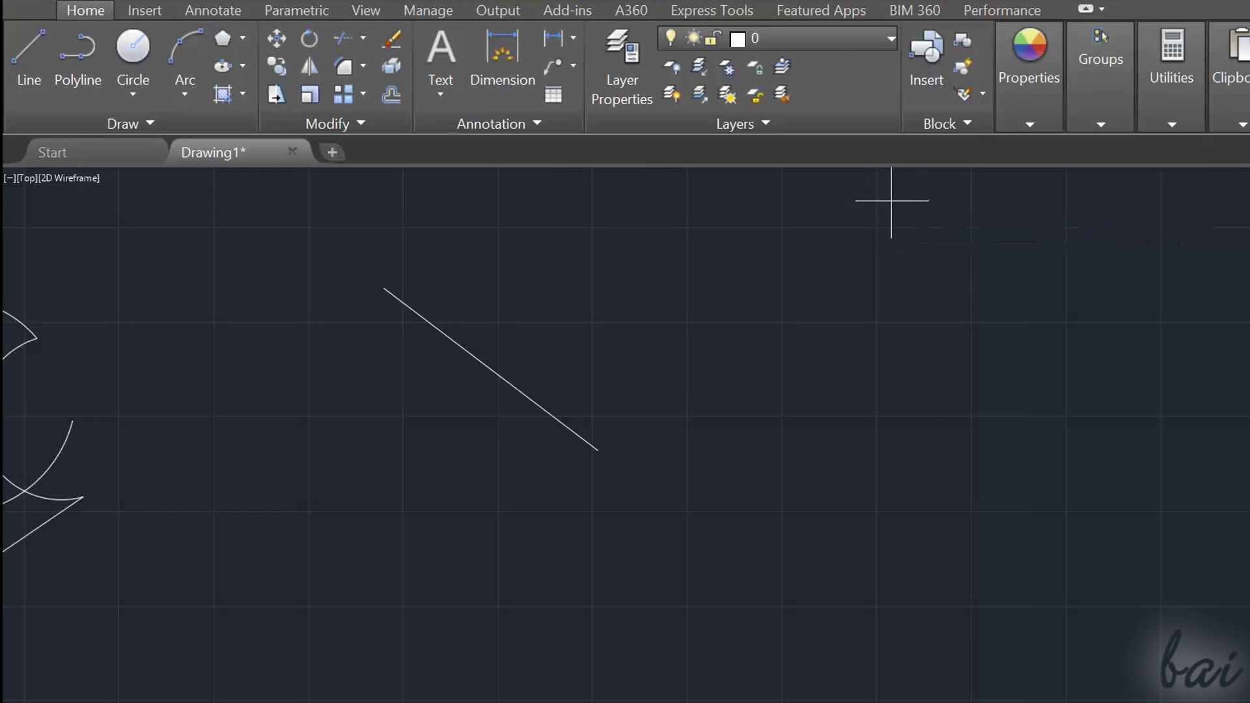
# - Draw a second line, then try chamfering it against the first line
pyautogui.click(892, 200)
pyautogui.click(799, 390)
pyautogui.press('Return')
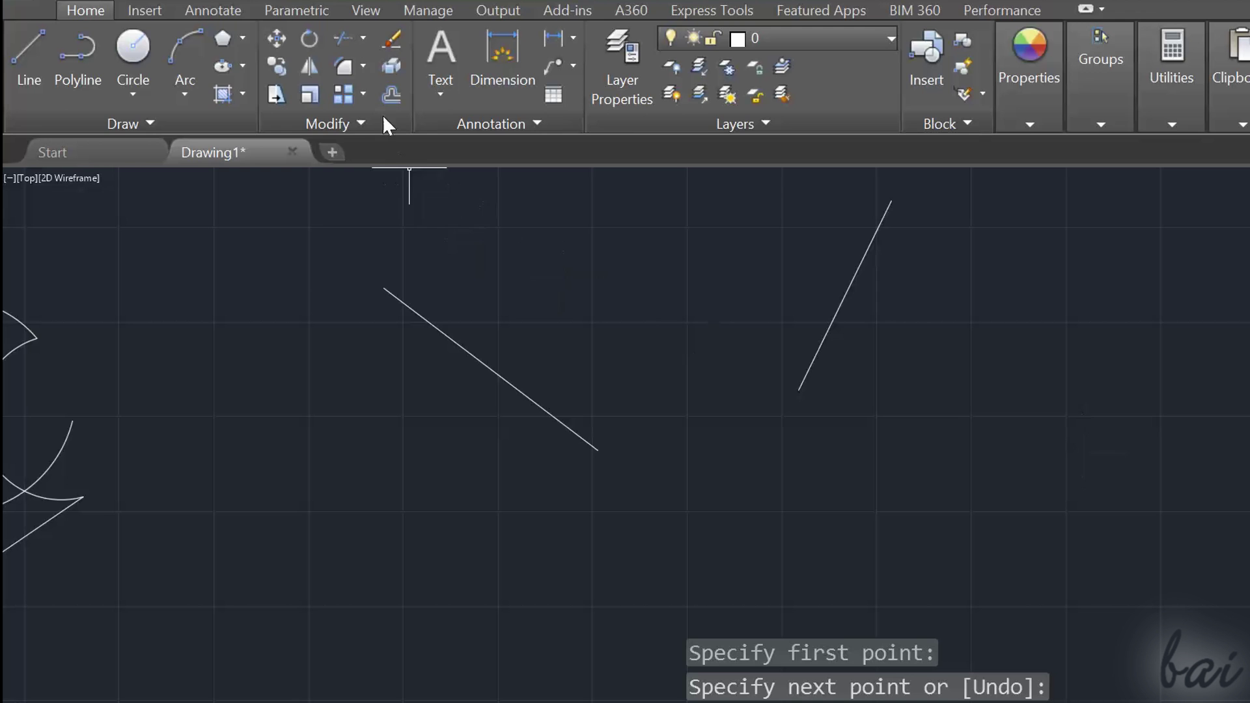
pyautogui.click(362, 66)
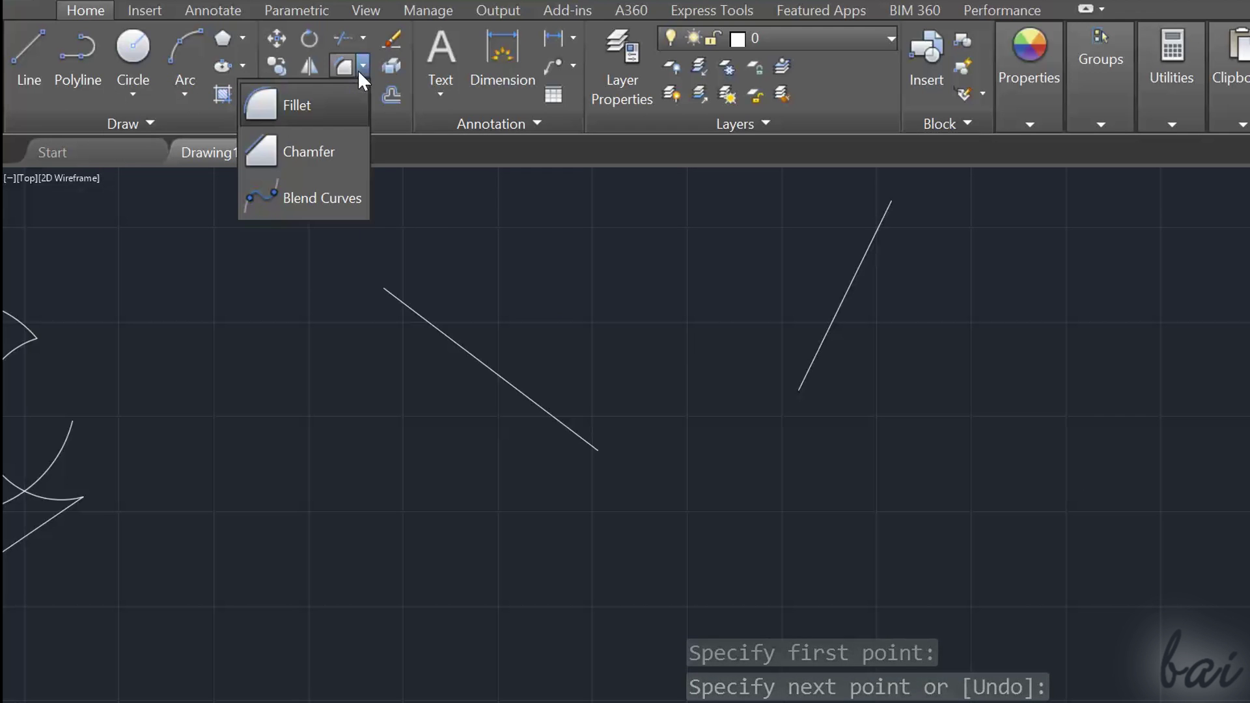
pyautogui.click(323, 167)
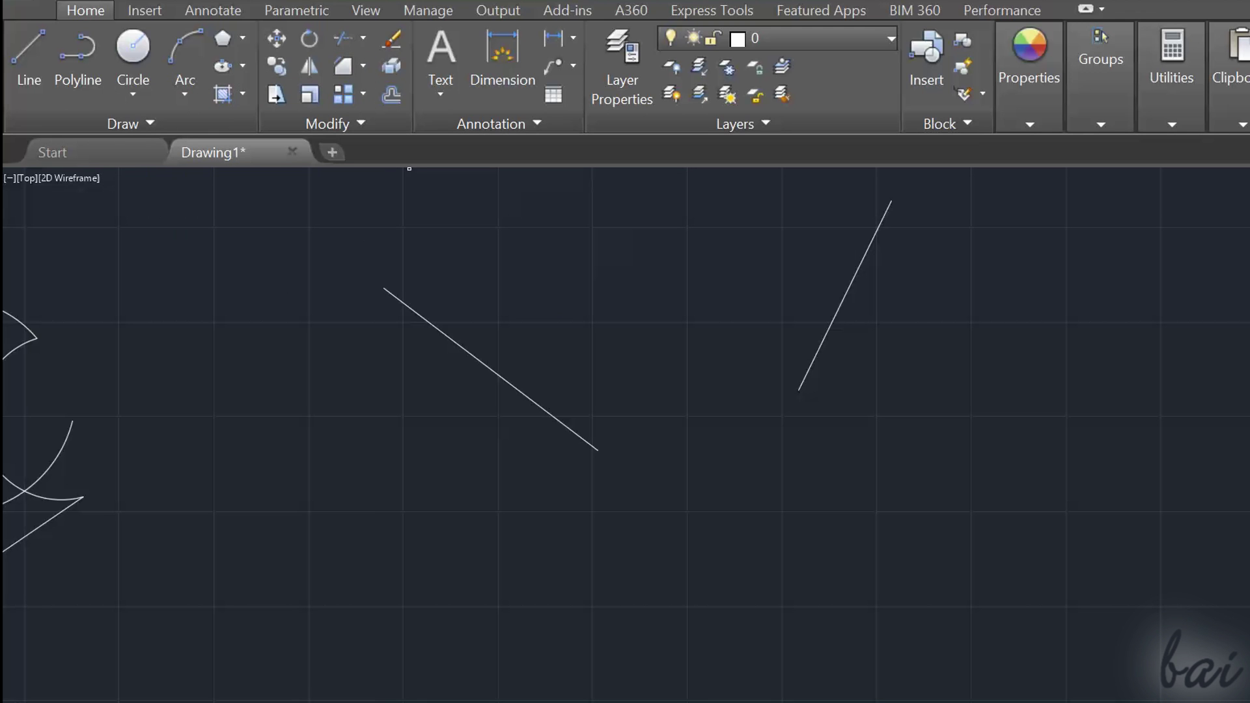
pyautogui.click(471, 360)
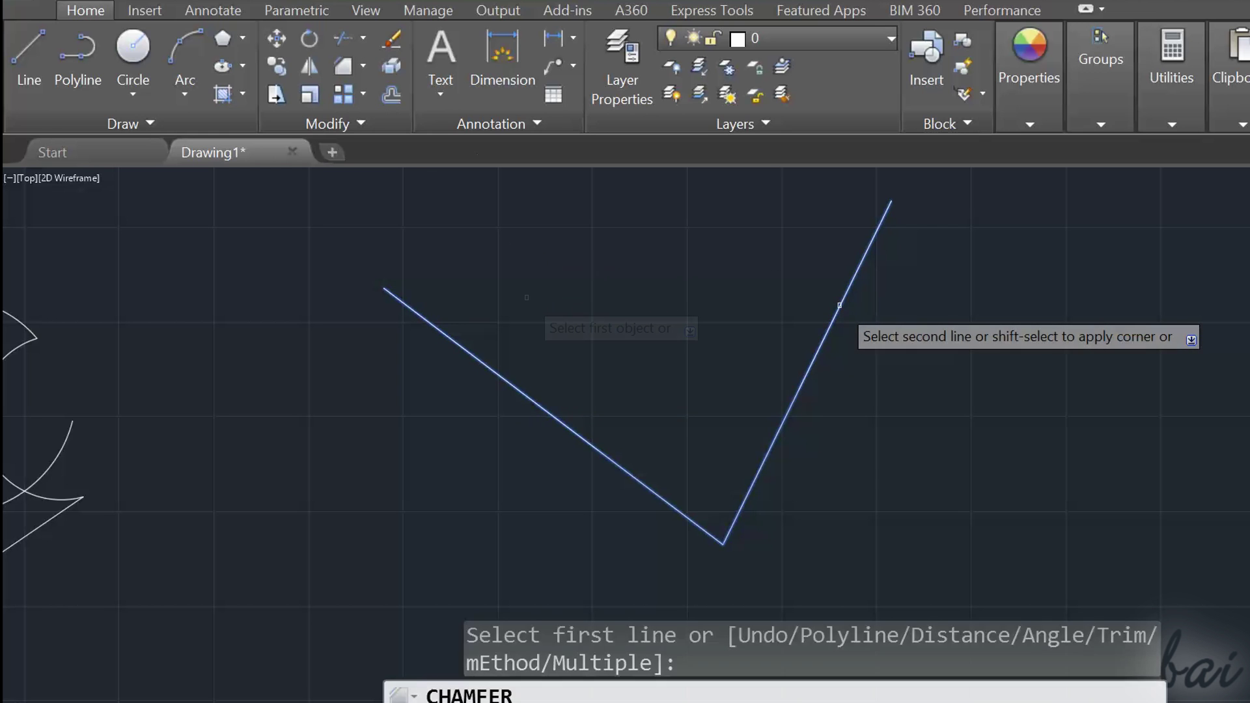
pyautogui.click(838, 303)
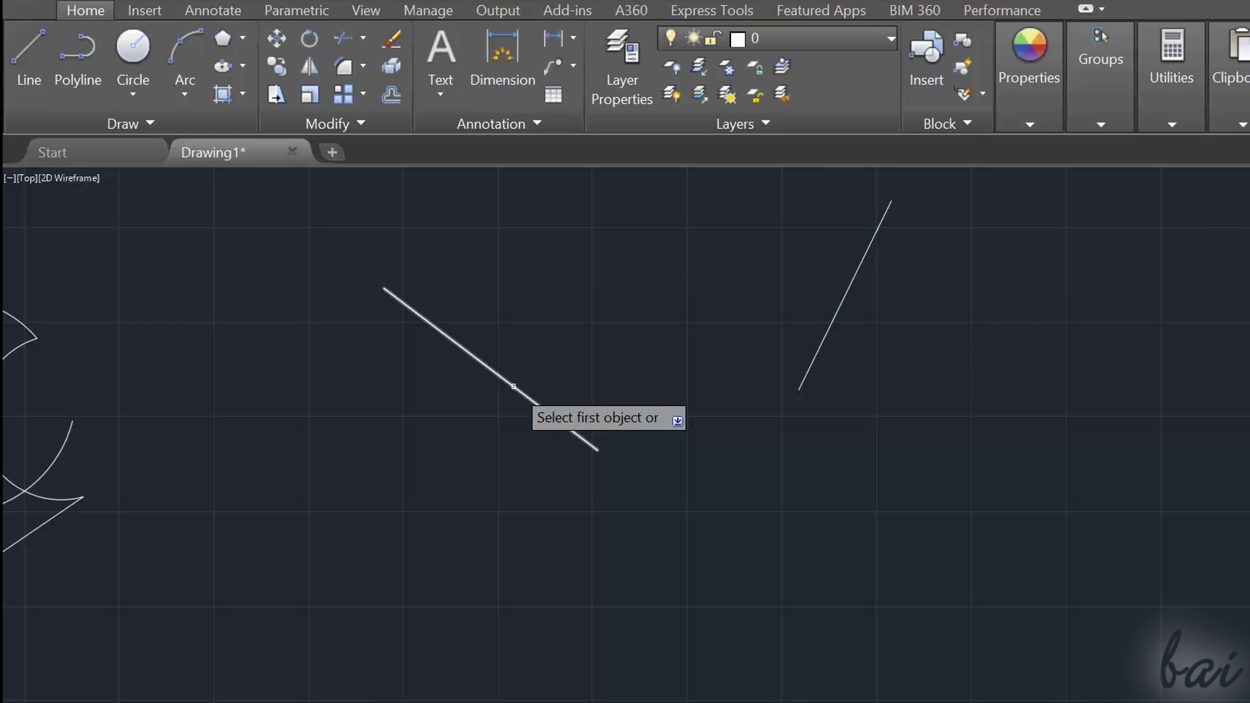
# - Fillet the two lines with a radius of 100 to round their corner
pyautogui.click(513, 386)
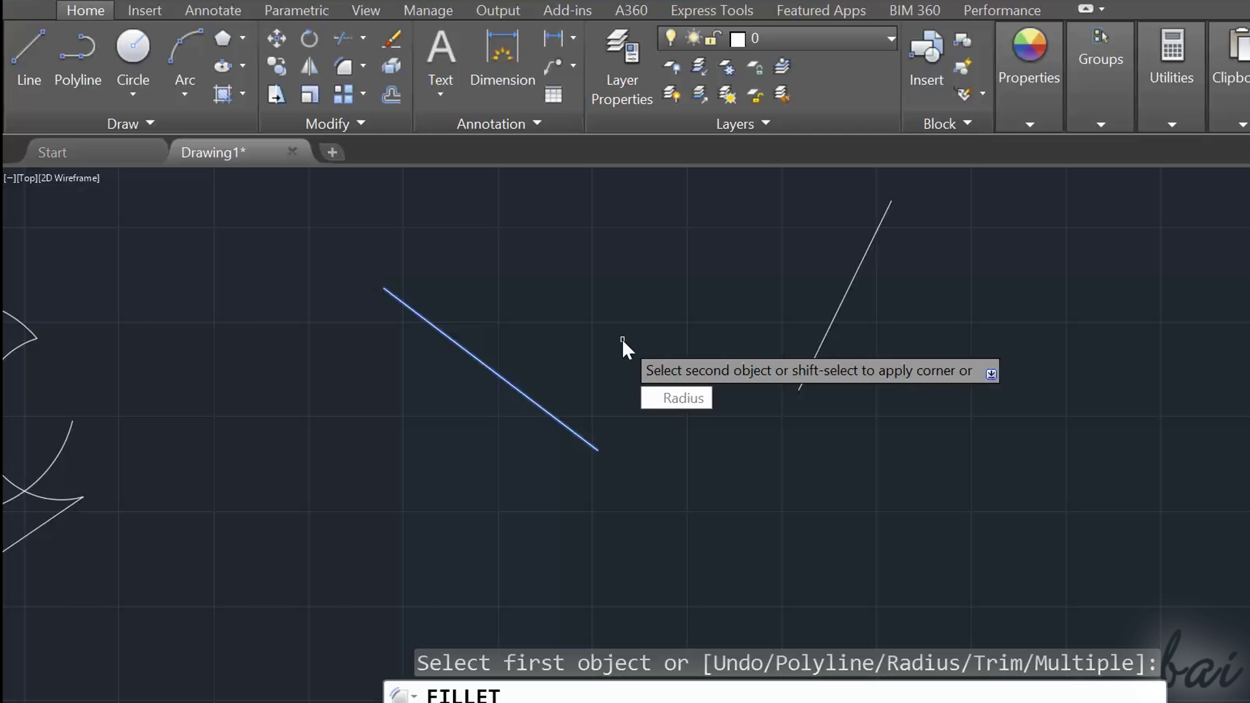
pyautogui.press('Down')
pyautogui.press('Return')
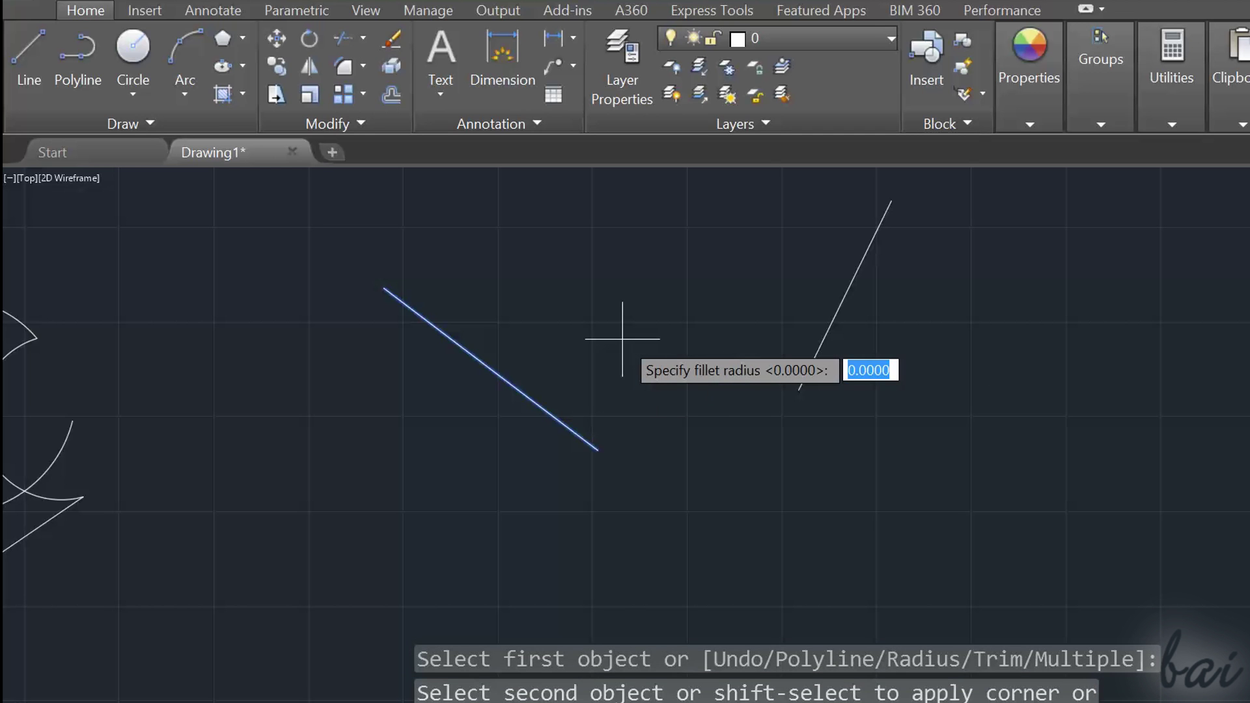
pyautogui.press('Return')
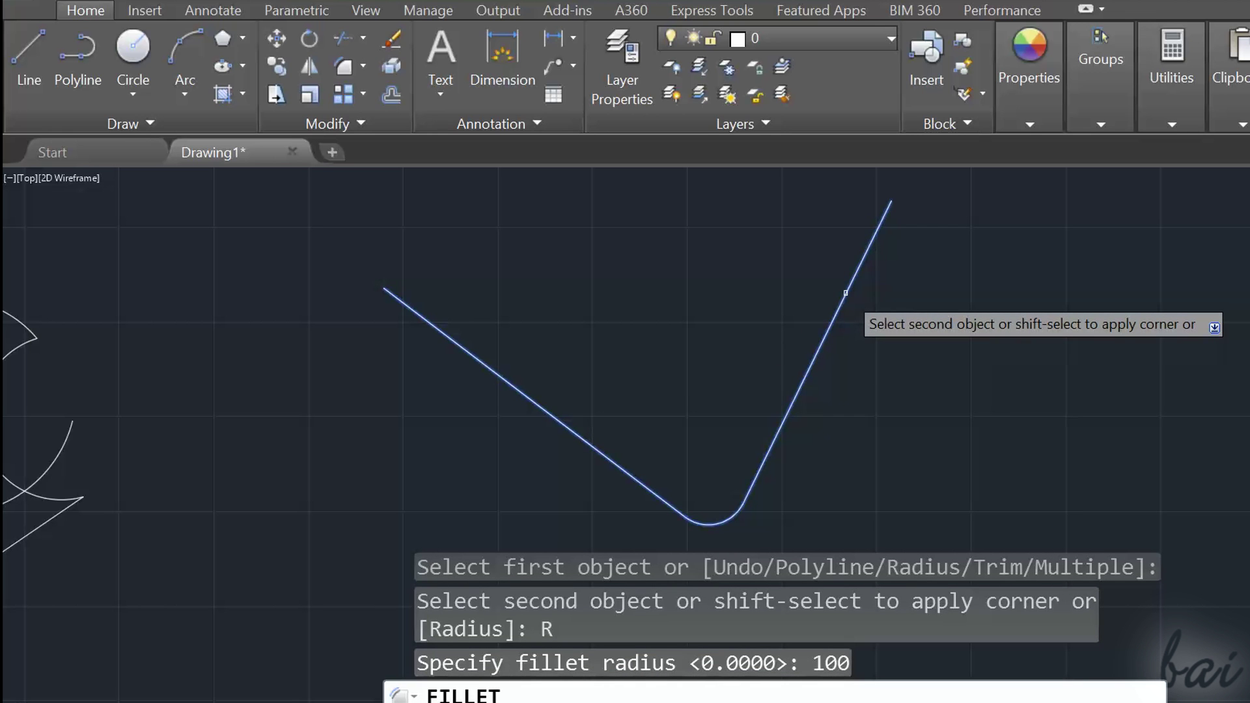
pyautogui.click(846, 293)
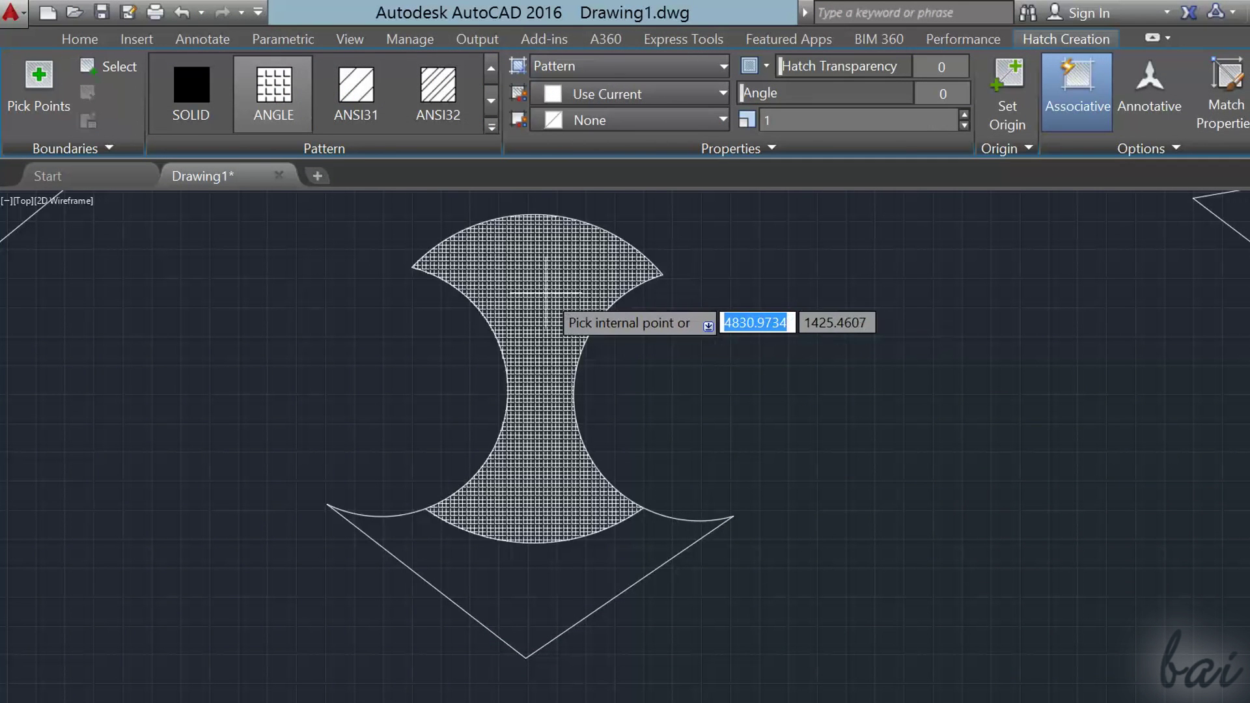
pyautogui.click(526, 386)
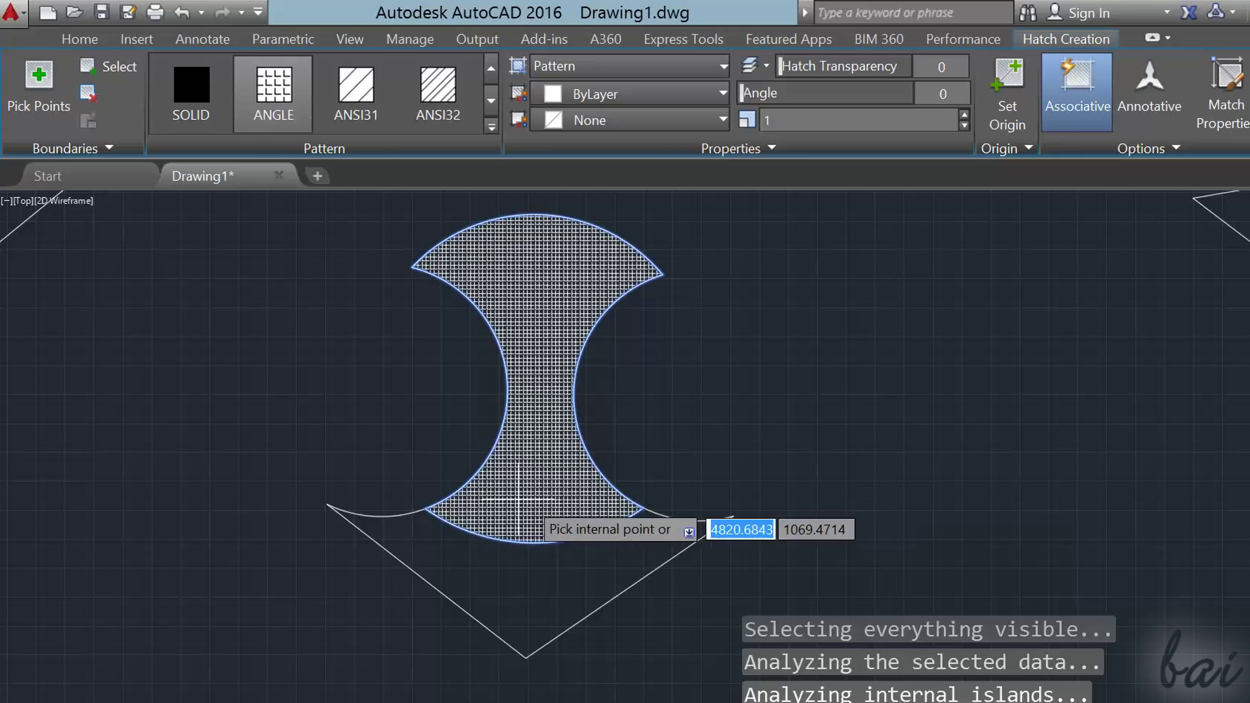
pyautogui.click(504, 588)
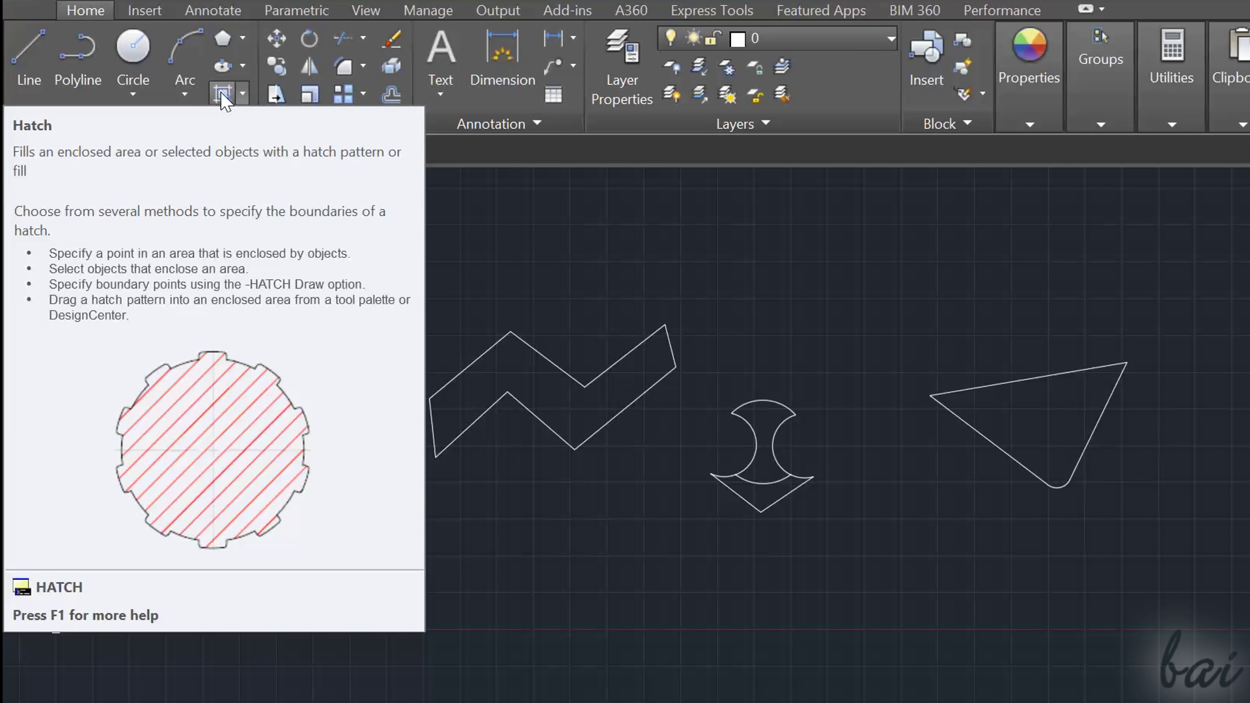
# - Fill the zigzag, the centre shape's upper area and the triangle with the ANGLE hatch
pyautogui.click(223, 95)
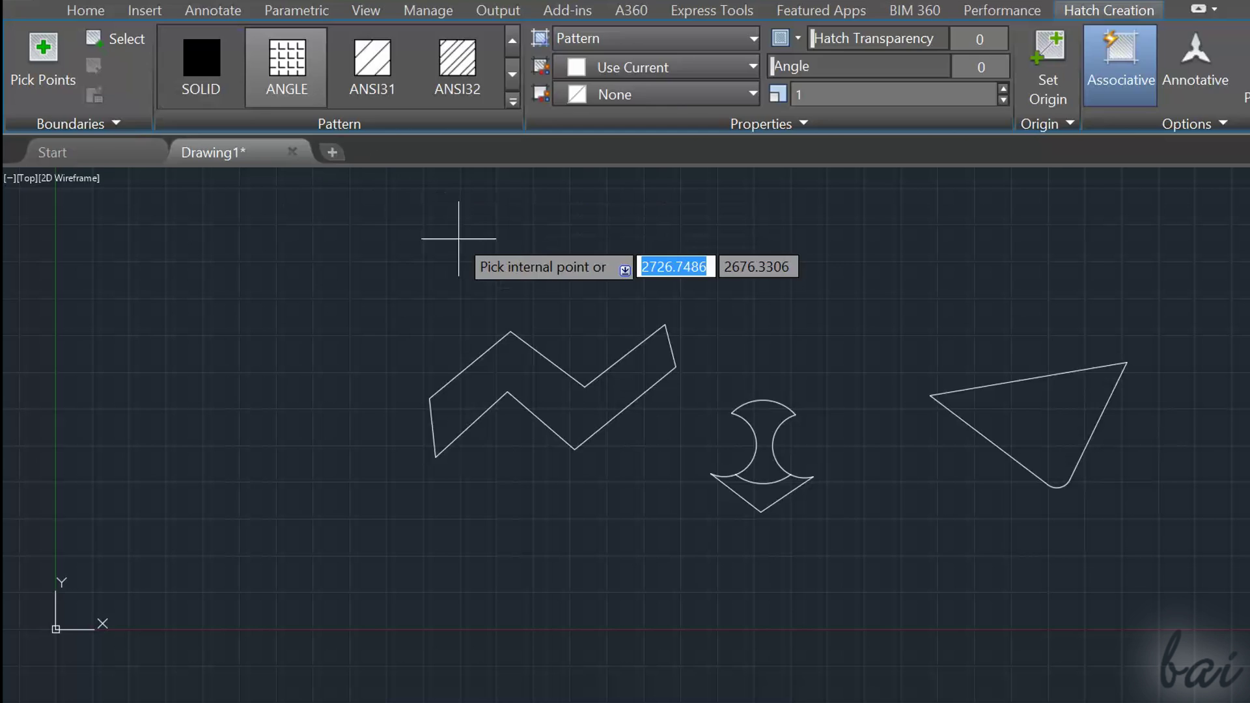
pyautogui.click(535, 380)
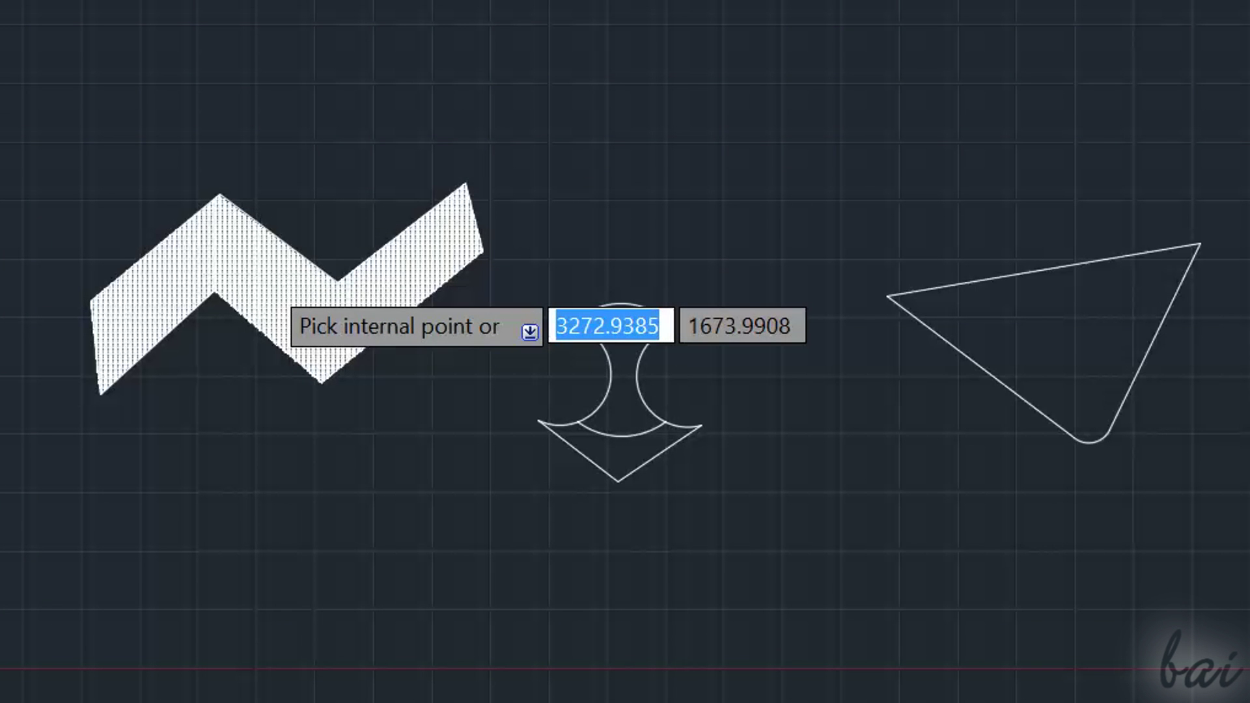
pyautogui.scroll(2, 264, 276)
pyautogui.scroll(-2, 264, 277)
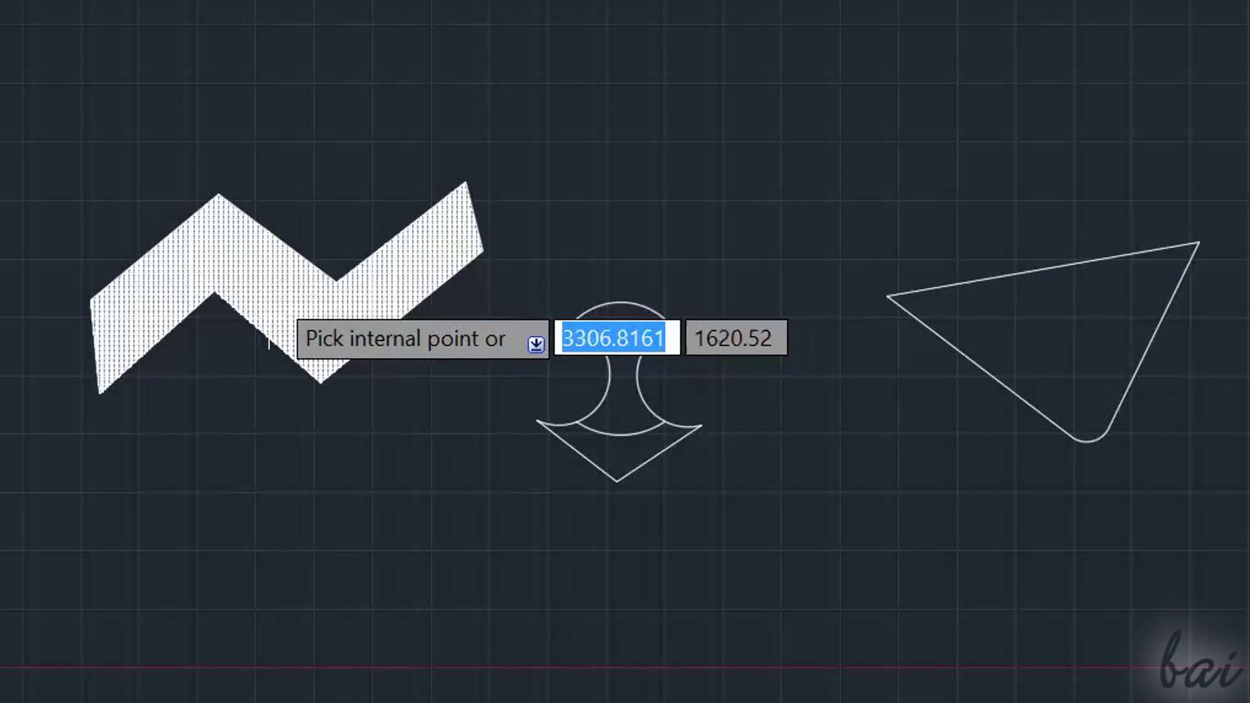
pyautogui.click(292, 289)
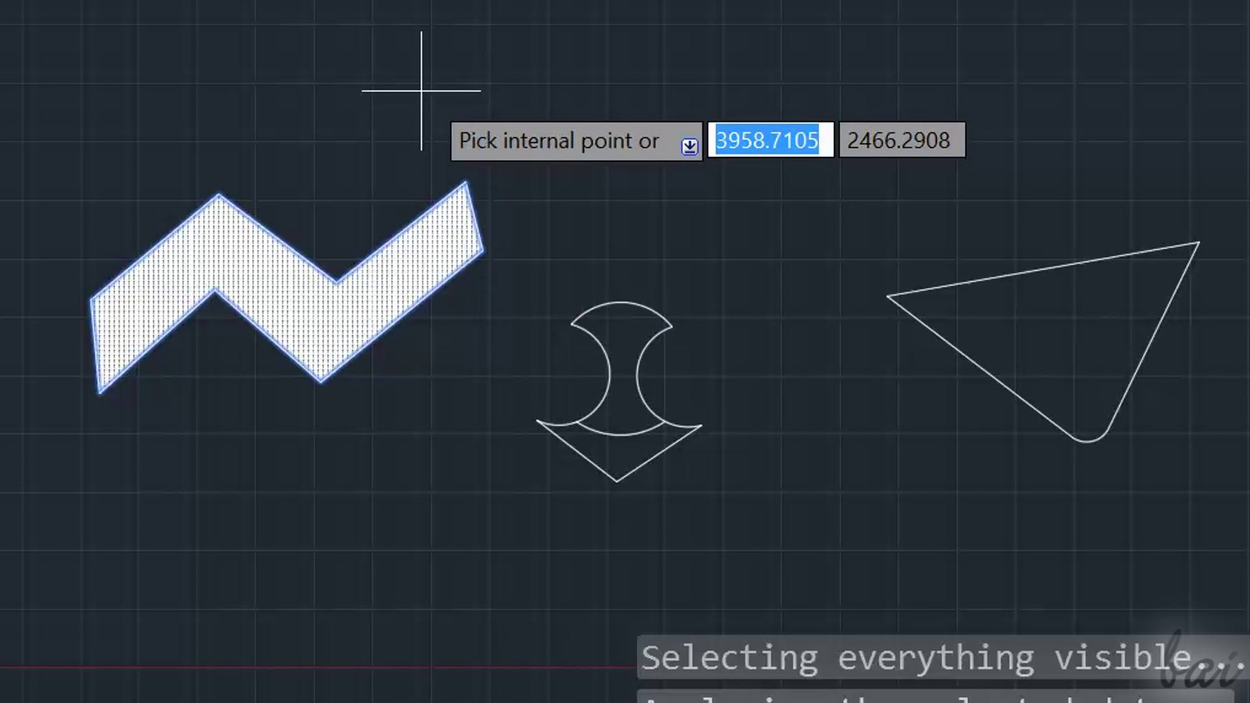
pyautogui.click(622, 332)
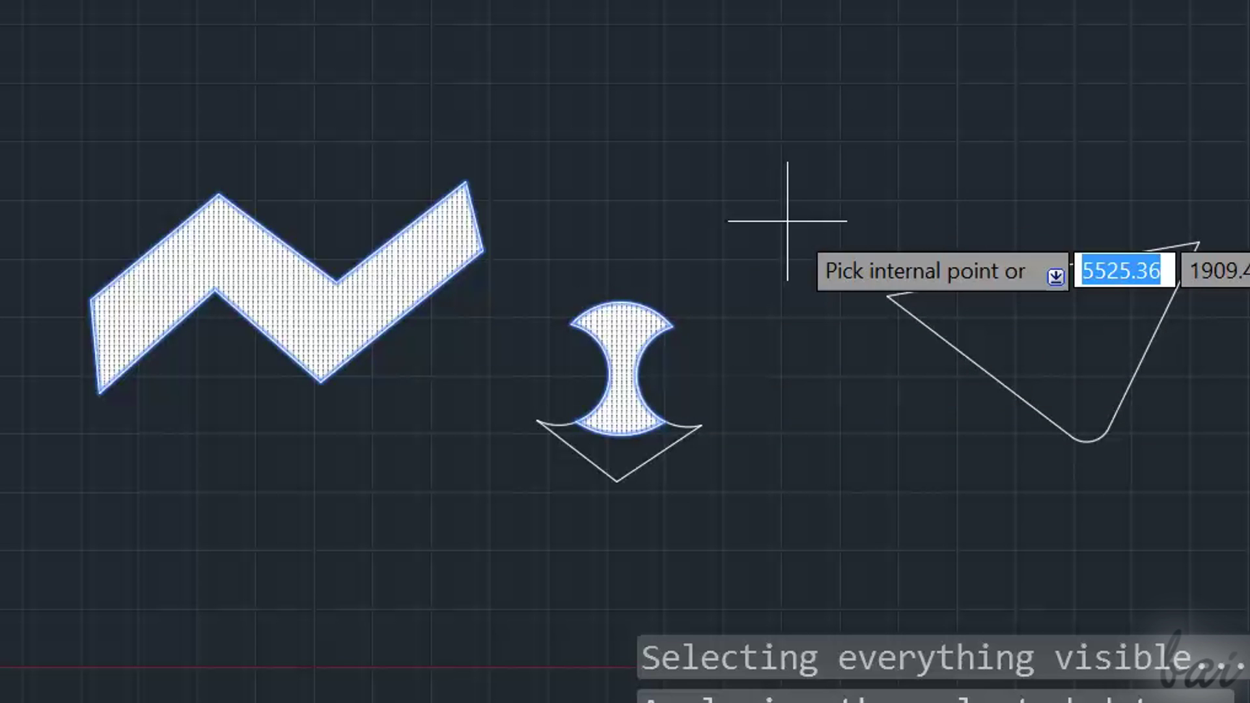
pyautogui.click(1016, 363)
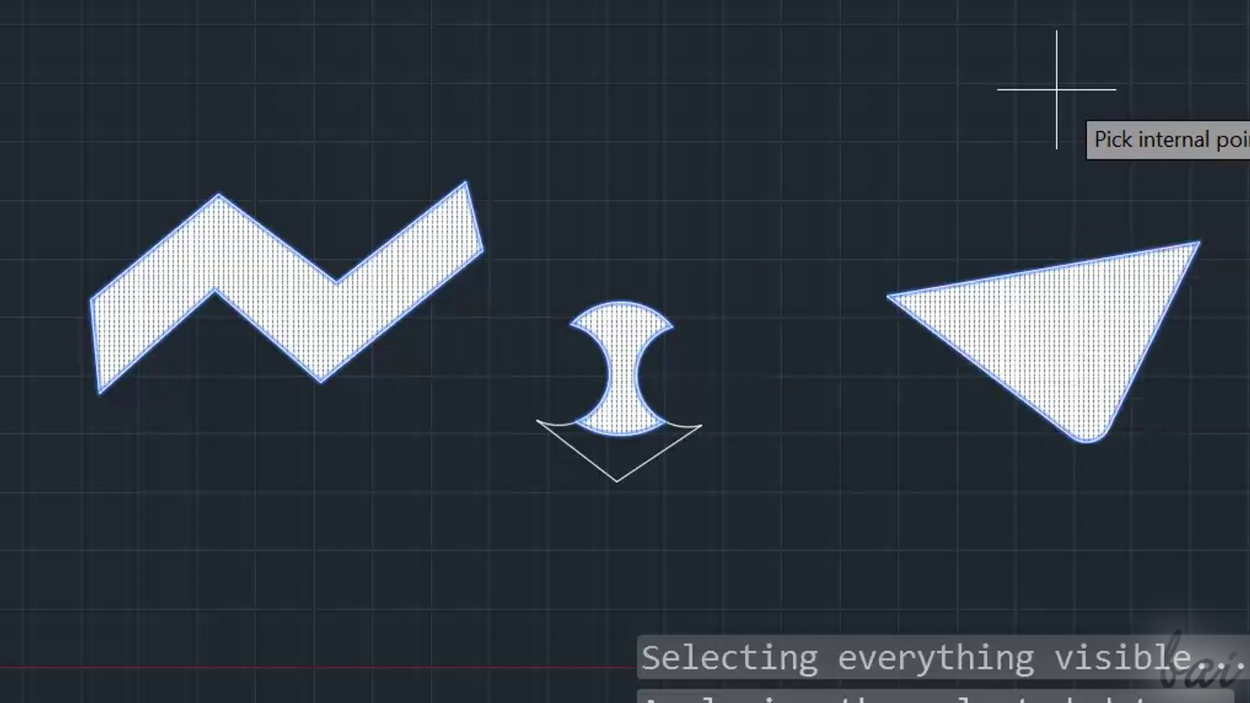
pyautogui.press('Return')
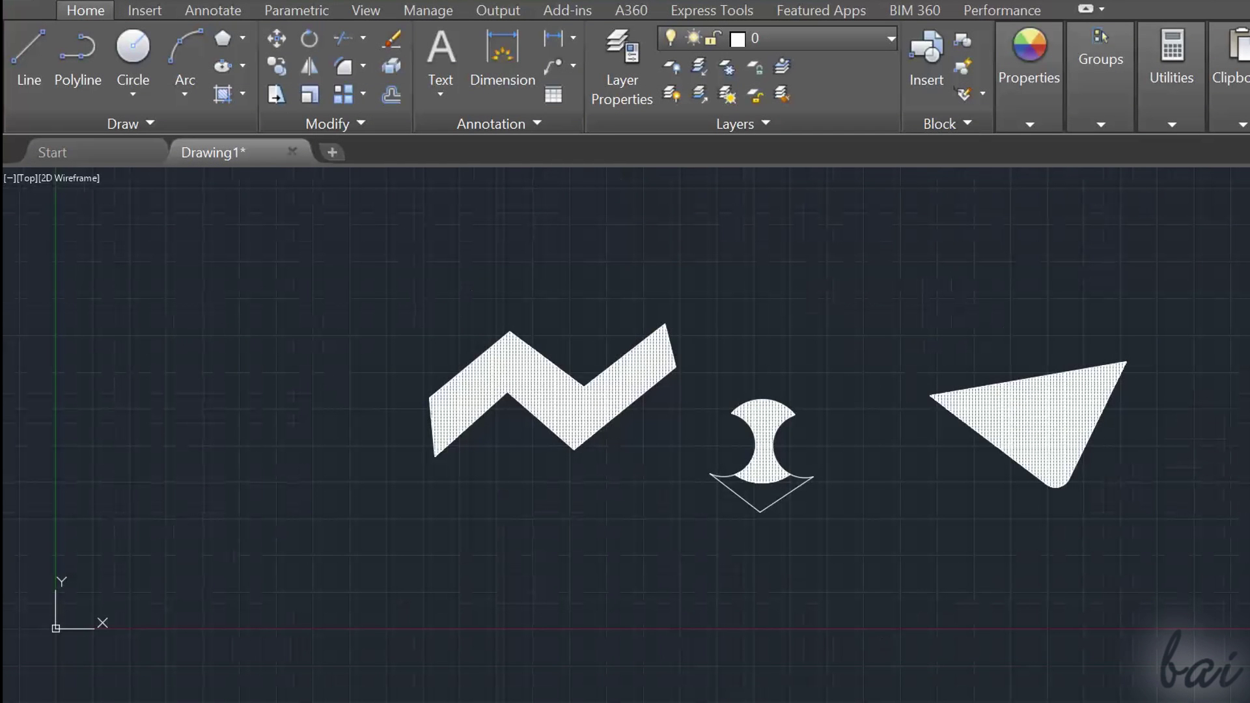
# - Undo those fills, then hatch the hourglass and its pointed lower region
pyautogui.hotkey('ctrl', 'z')
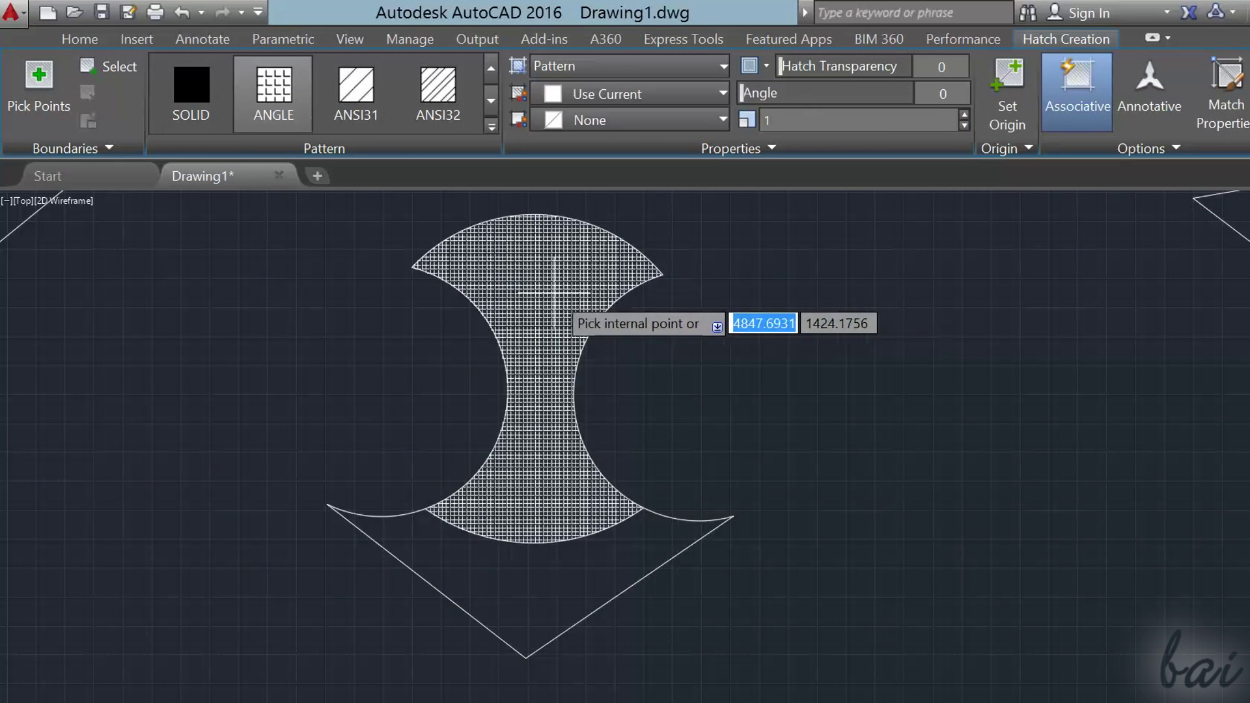
pyautogui.click(512, 420)
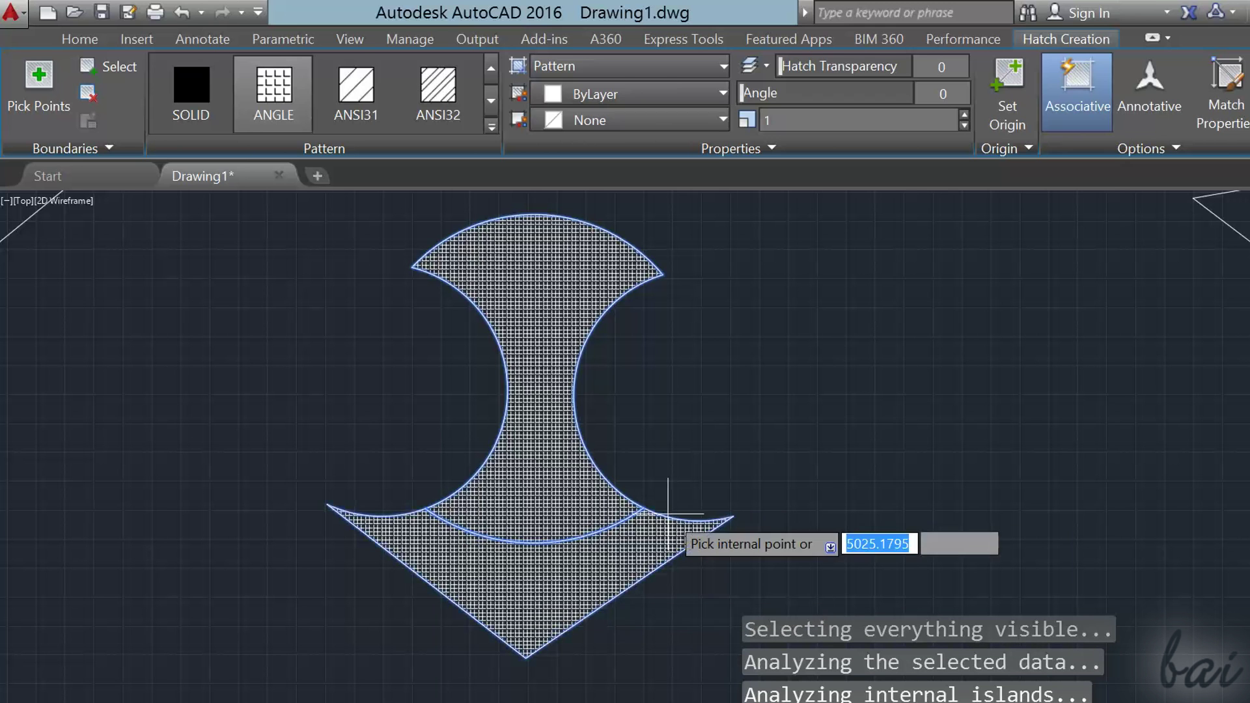
pyautogui.click(869, 408)
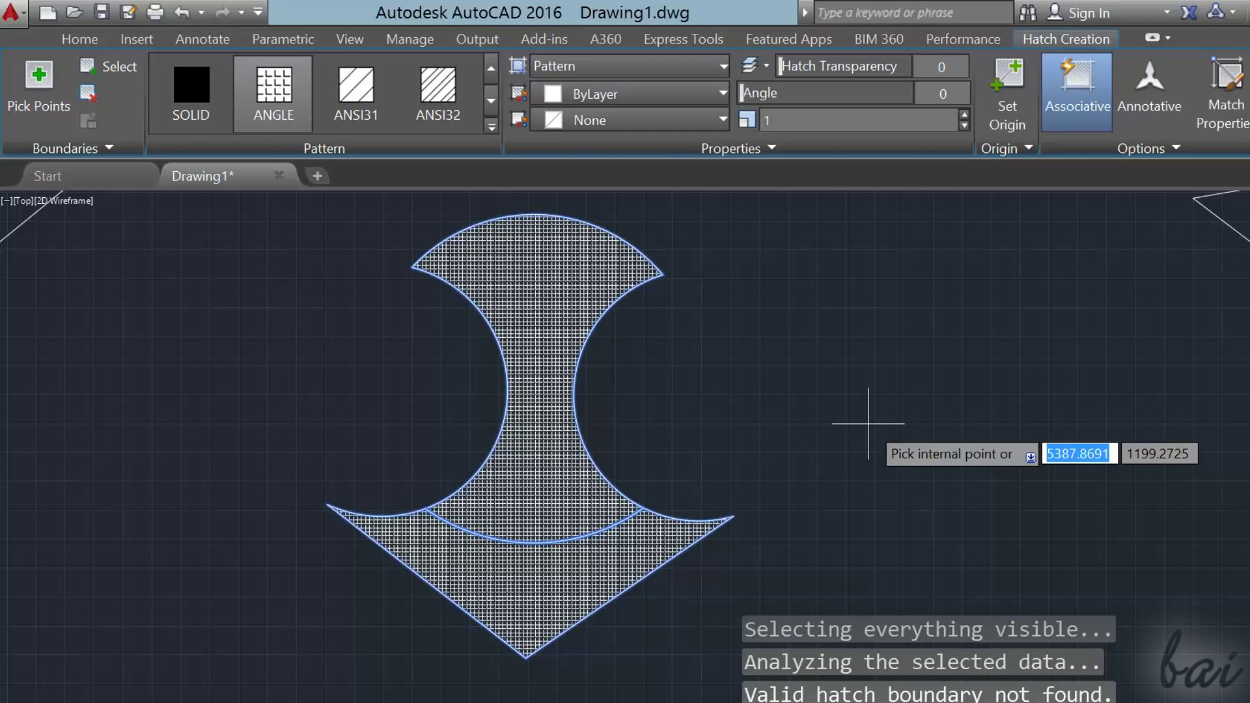
pyautogui.press('Return')
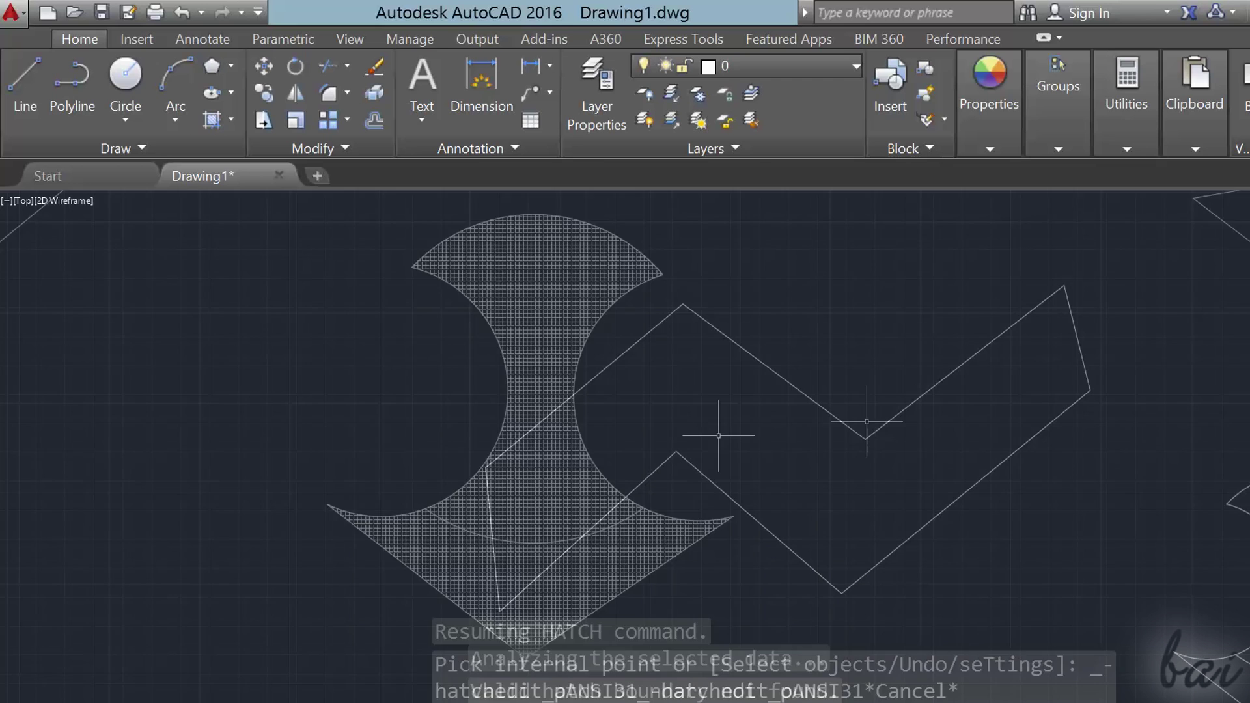
# - Hatch the zigzag, then trial-move and delete the hatch, undoing each change
pyautogui.click(207, 123)
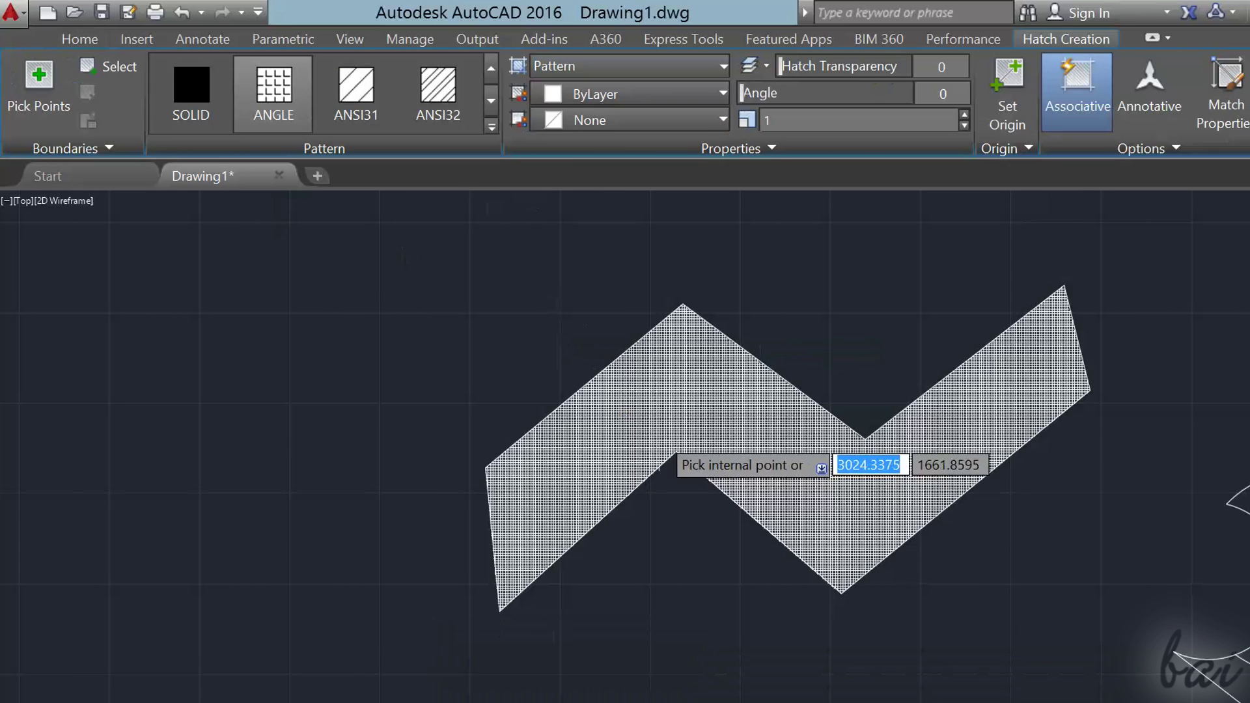
pyautogui.click(658, 428)
pyautogui.press('Return')
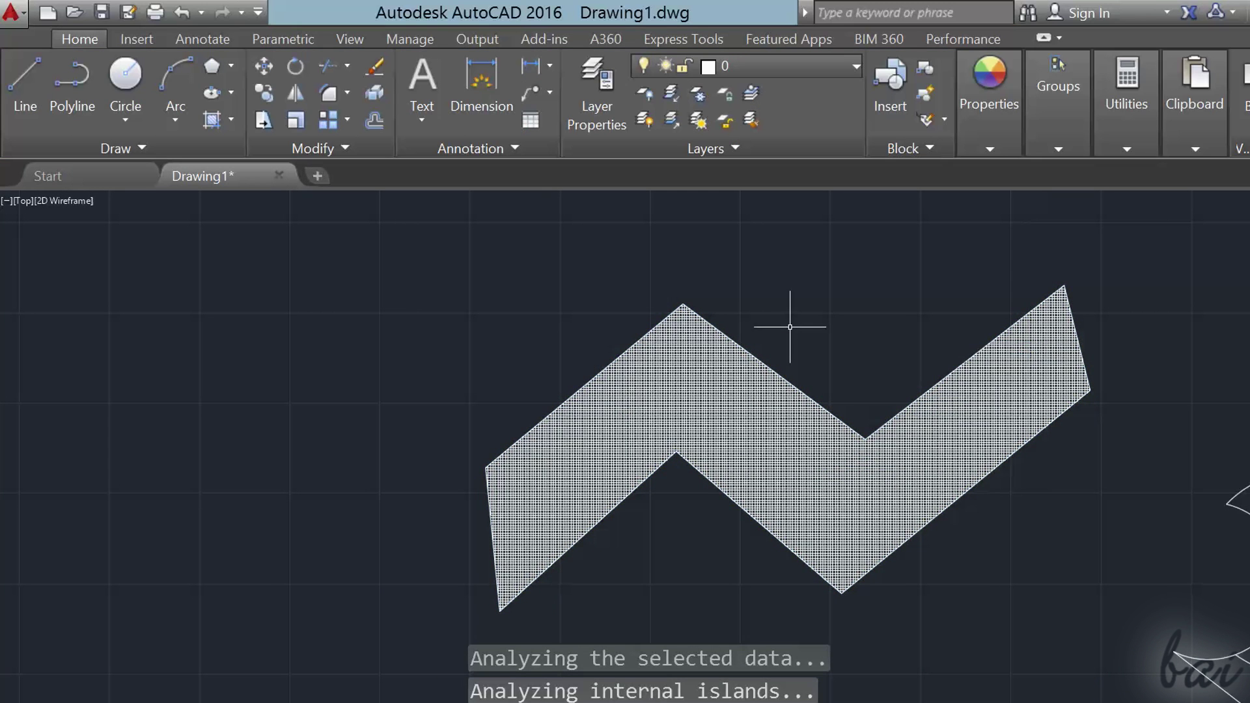
pyautogui.click(733, 418)
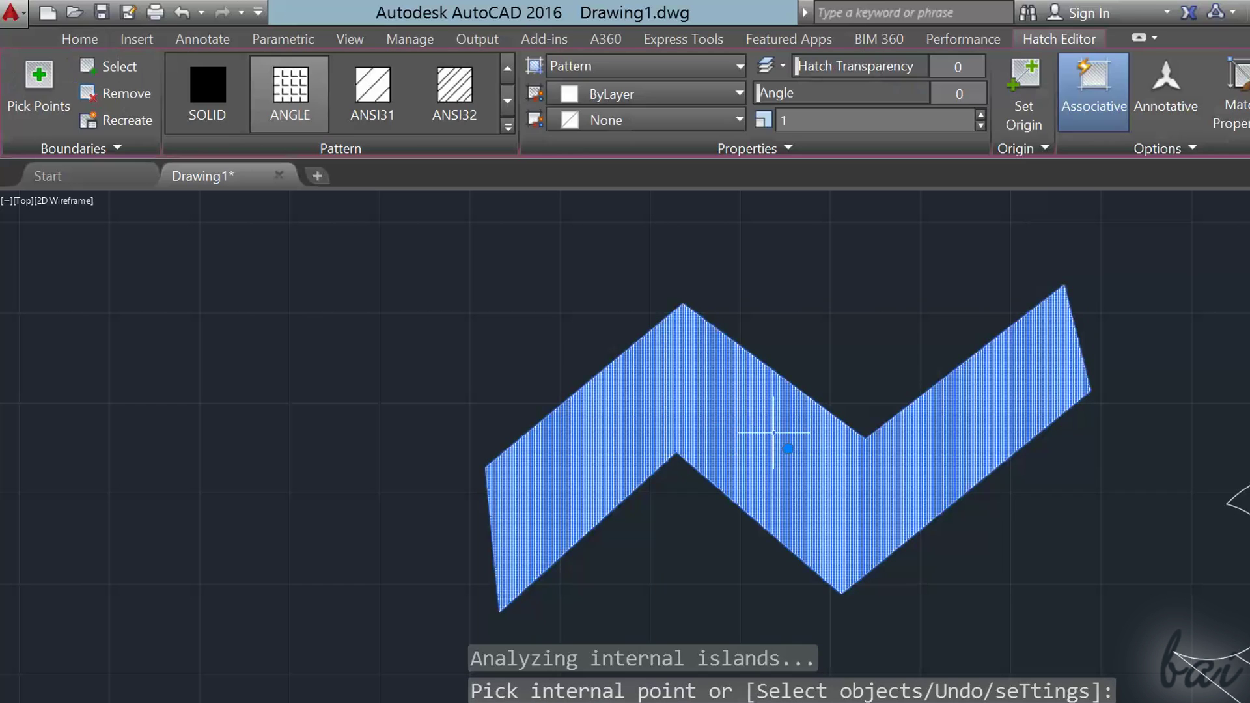
pyautogui.click(788, 449)
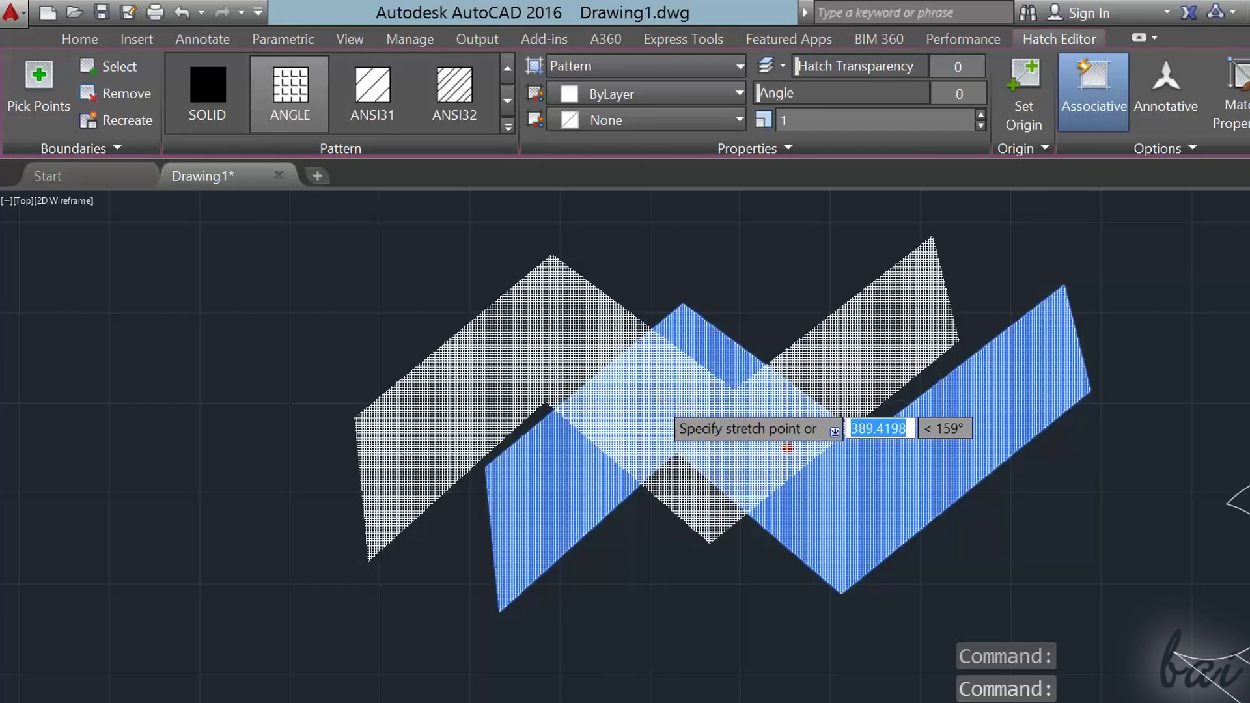
pyautogui.click(301, 378)
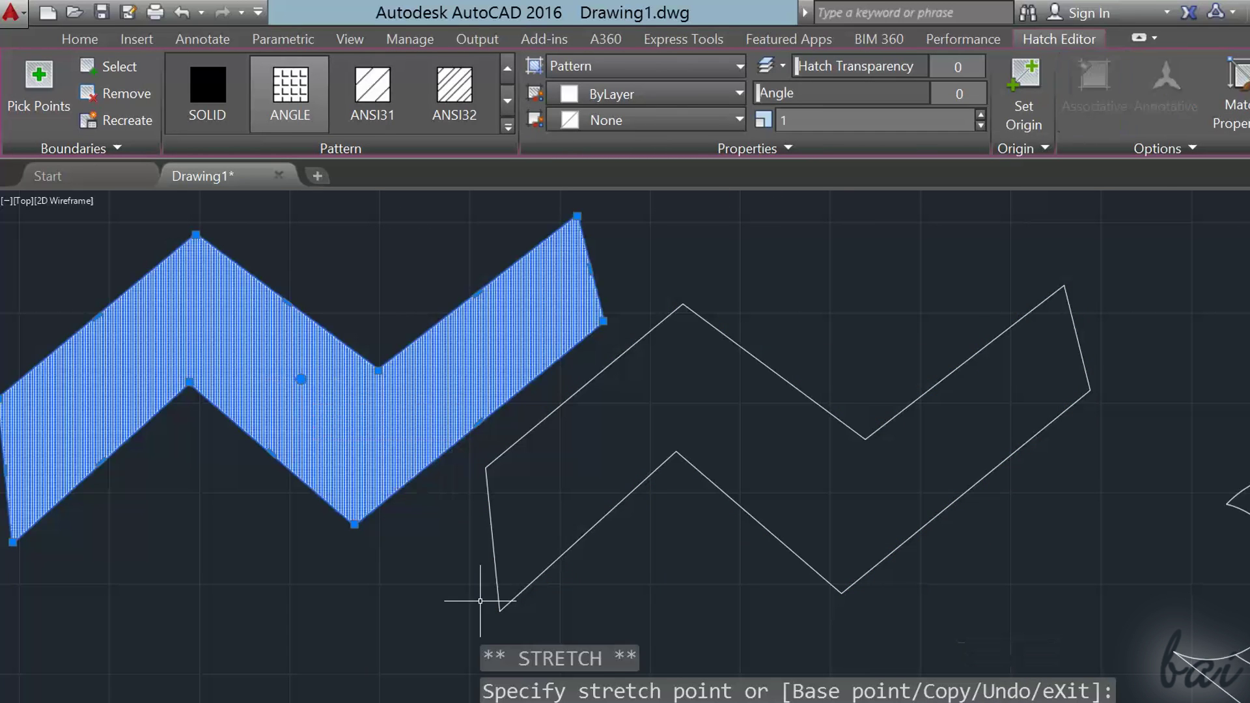
pyautogui.hotkey('ctrl', 'z')
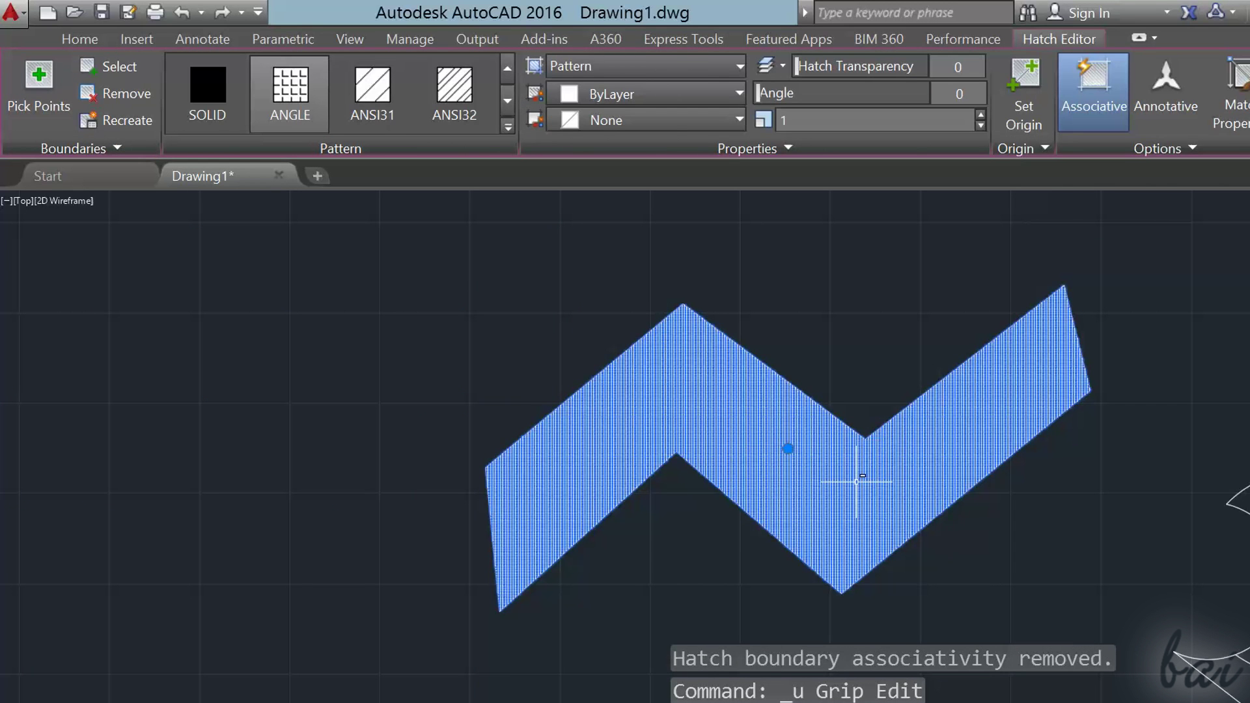
pyautogui.press('Delete')
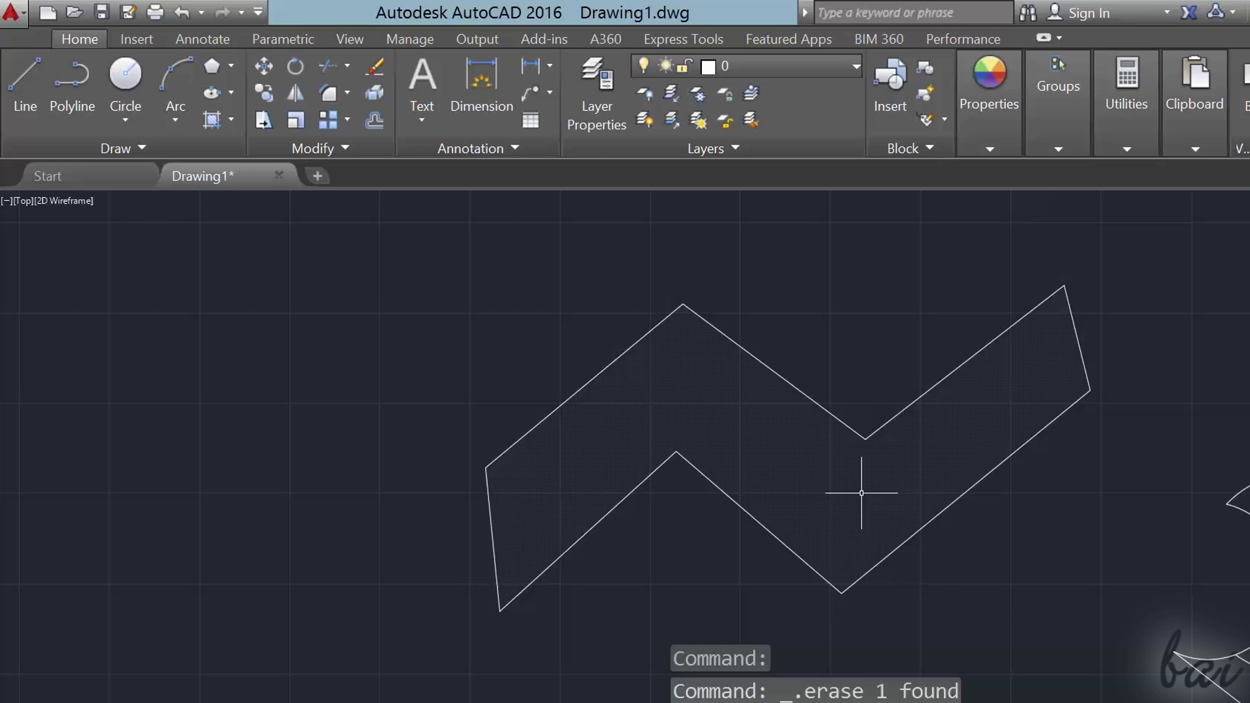
pyautogui.hotkey('ctrl', 'z')
# - Grip-move the zigzag hatch left and bend one of its edges into an arc
pyautogui.click(842, 449)
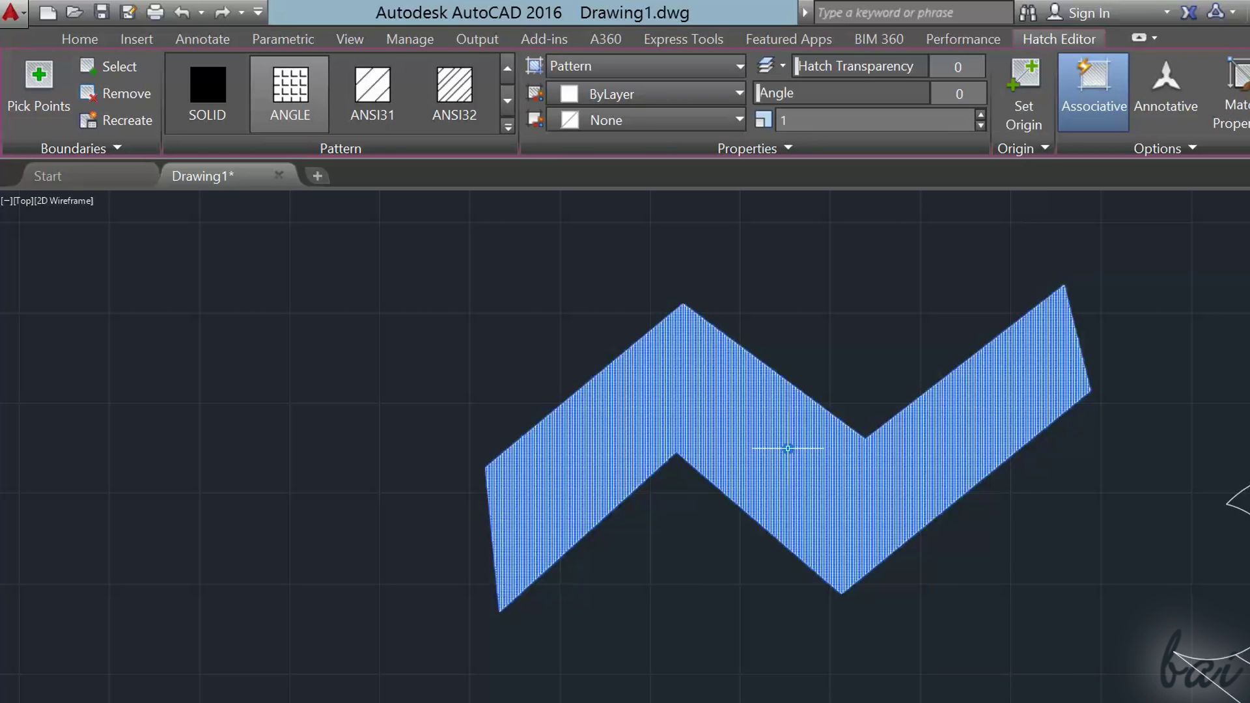
pyautogui.click(787, 449)
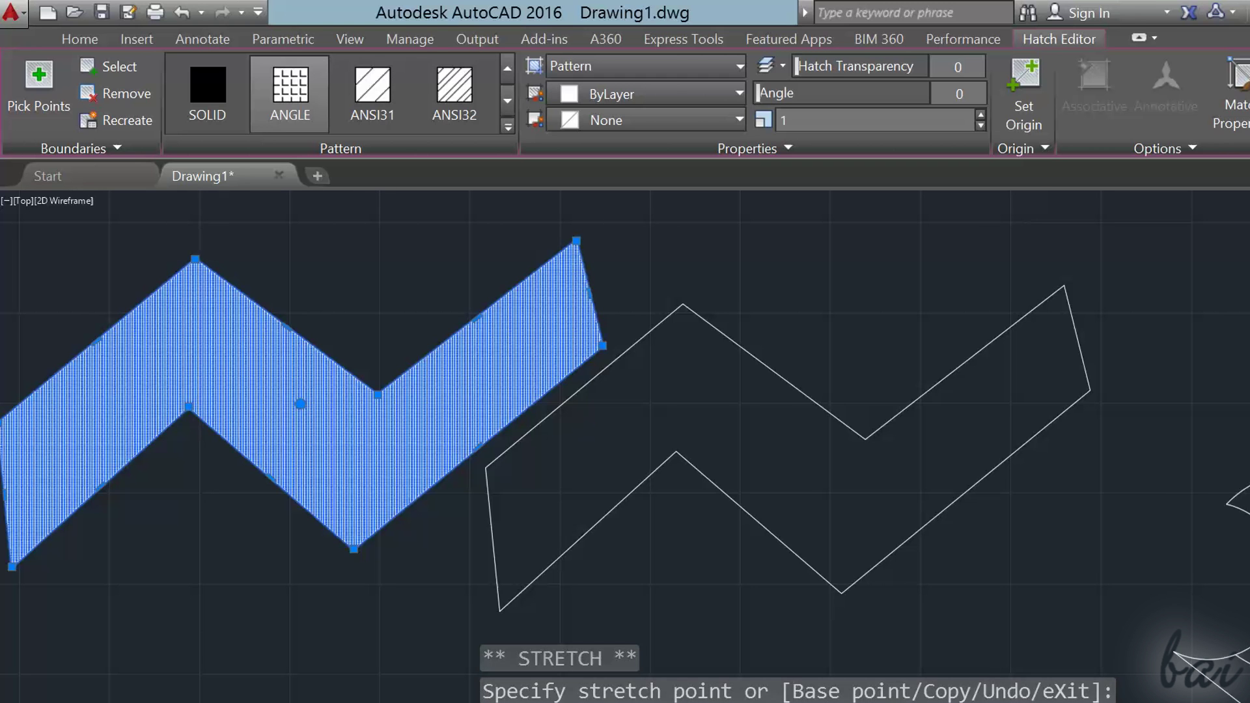
pyautogui.click(207, 306)
pyautogui.click(207, 305)
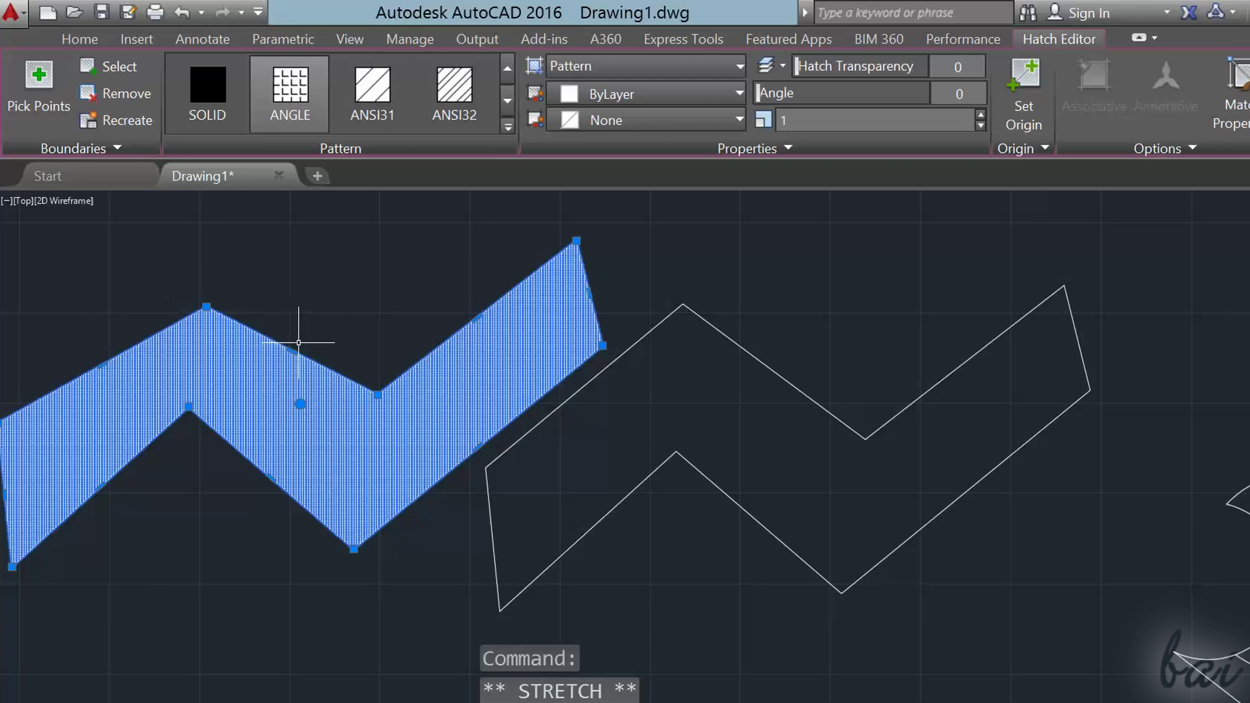
pyautogui.moveTo(476, 318)
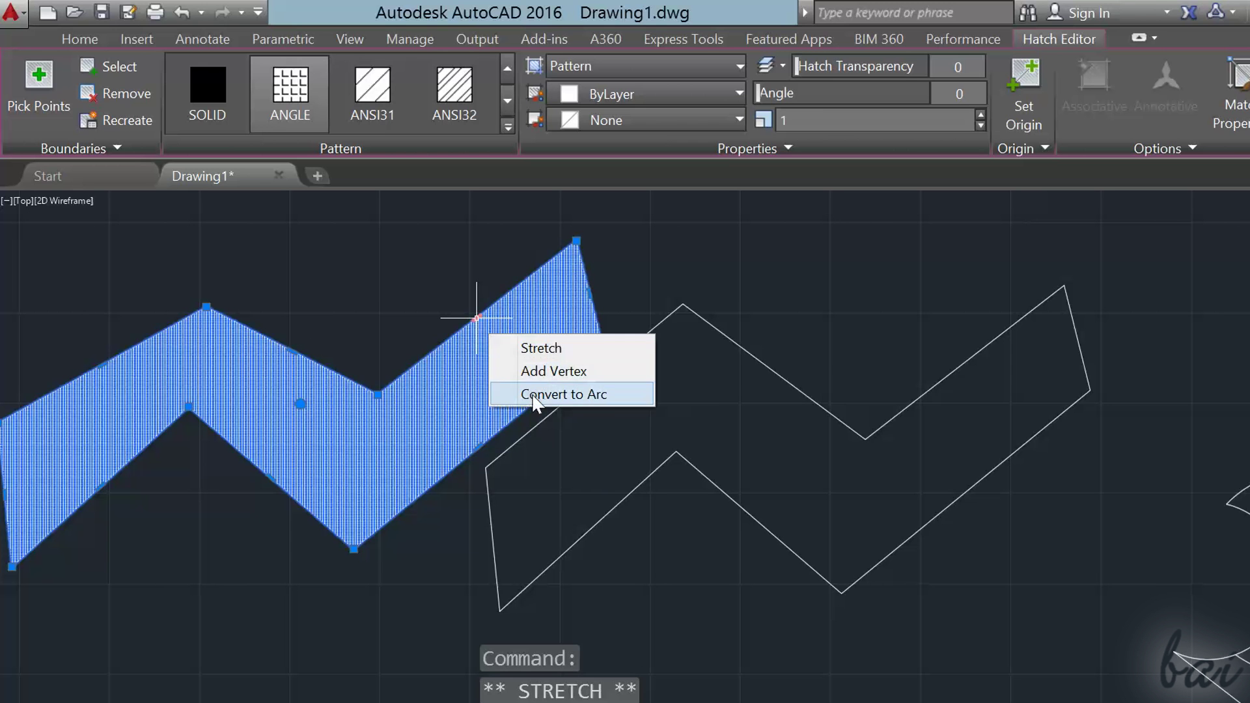
pyautogui.click(521, 394)
pyautogui.click(398, 241)
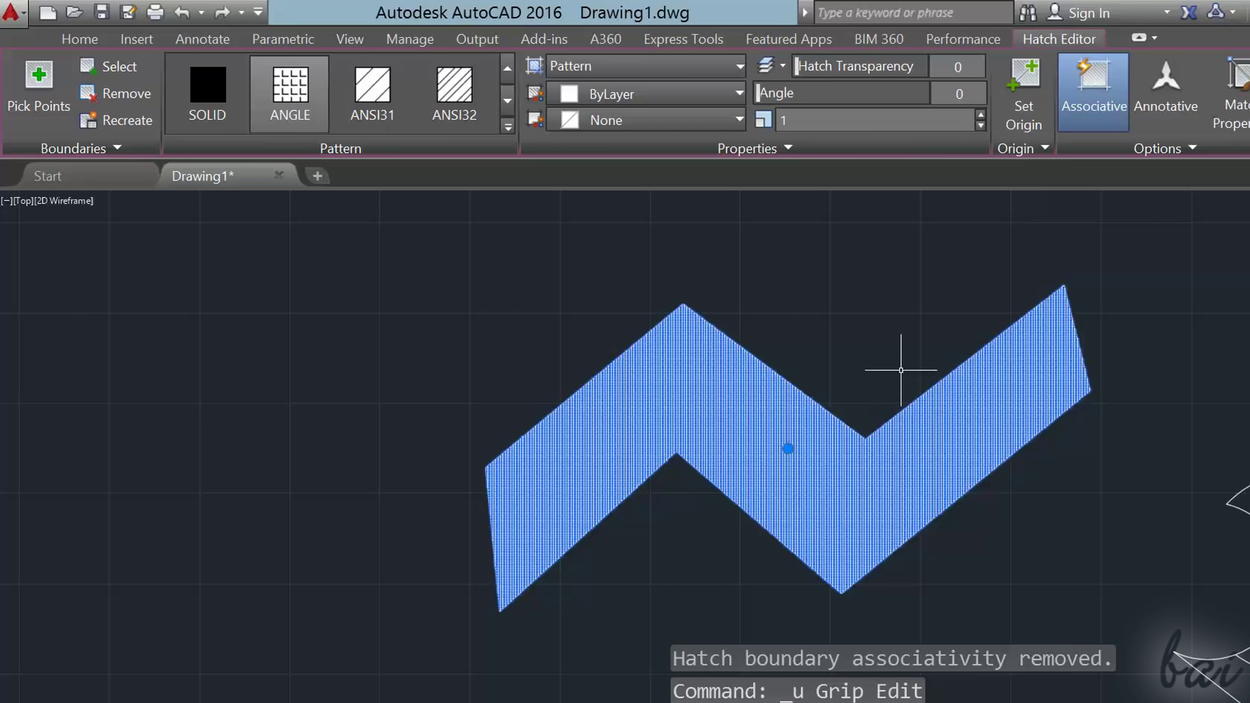
pyautogui.press('Escape')
pyautogui.press('Escape')
pyautogui.click(933, 386)
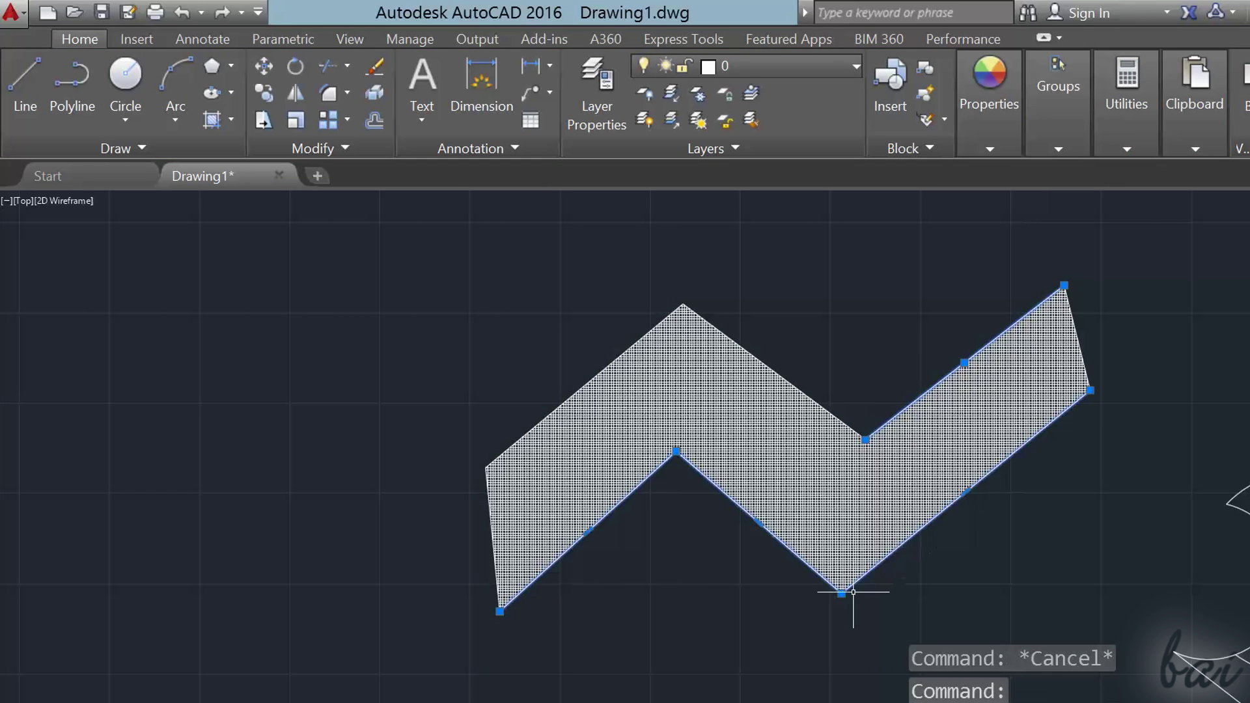
# - Stretch the zigzag boundary's bottom vertex right and back, then cancel a trial hatch move
pyautogui.click(841, 594)
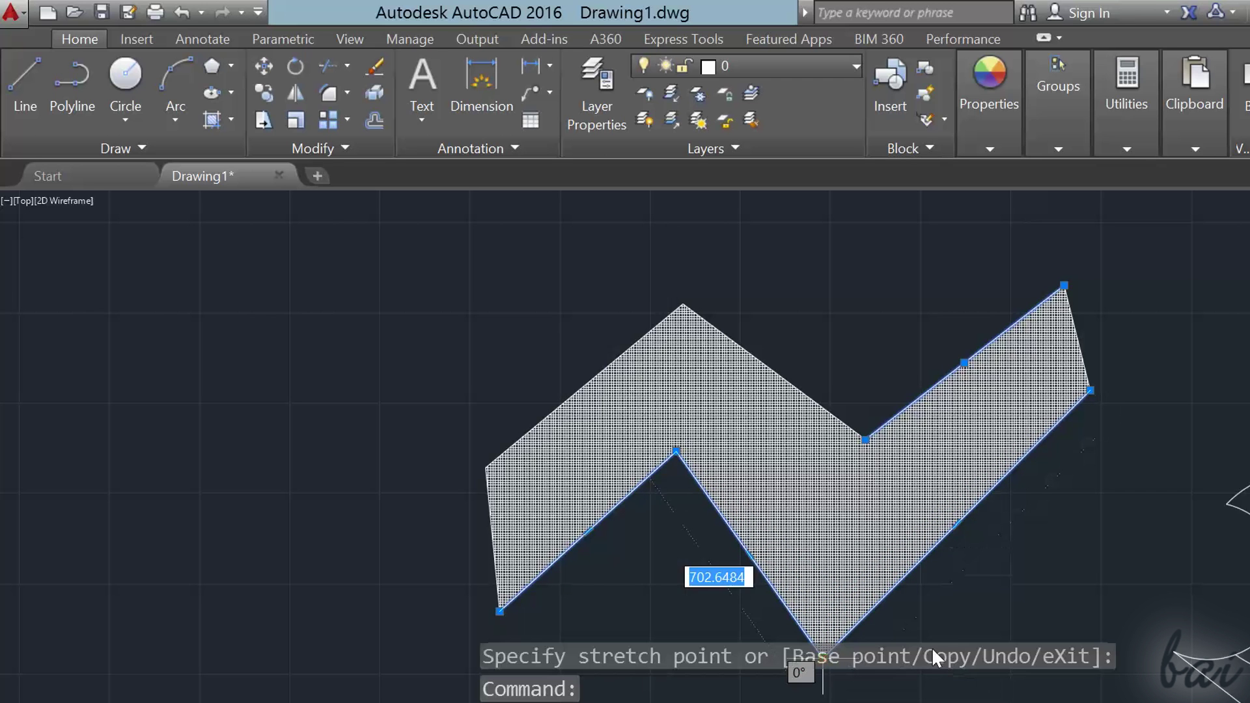
pyautogui.click(999, 570)
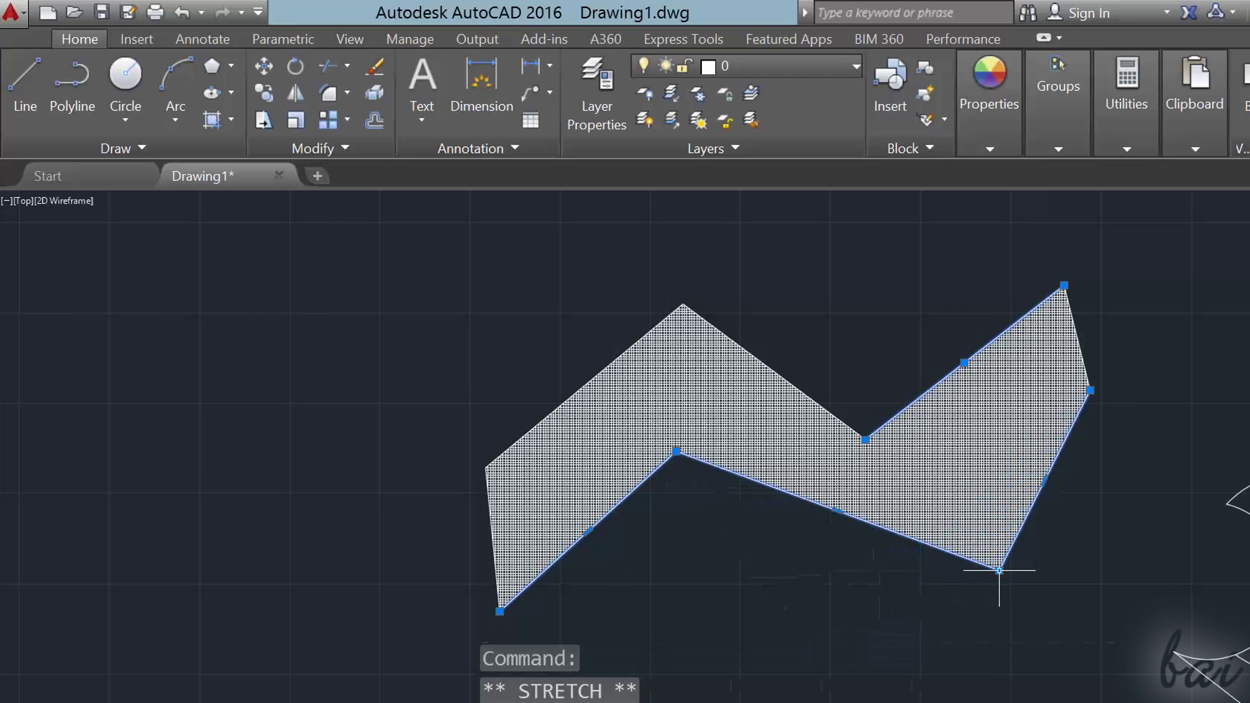
pyautogui.click(787, 570)
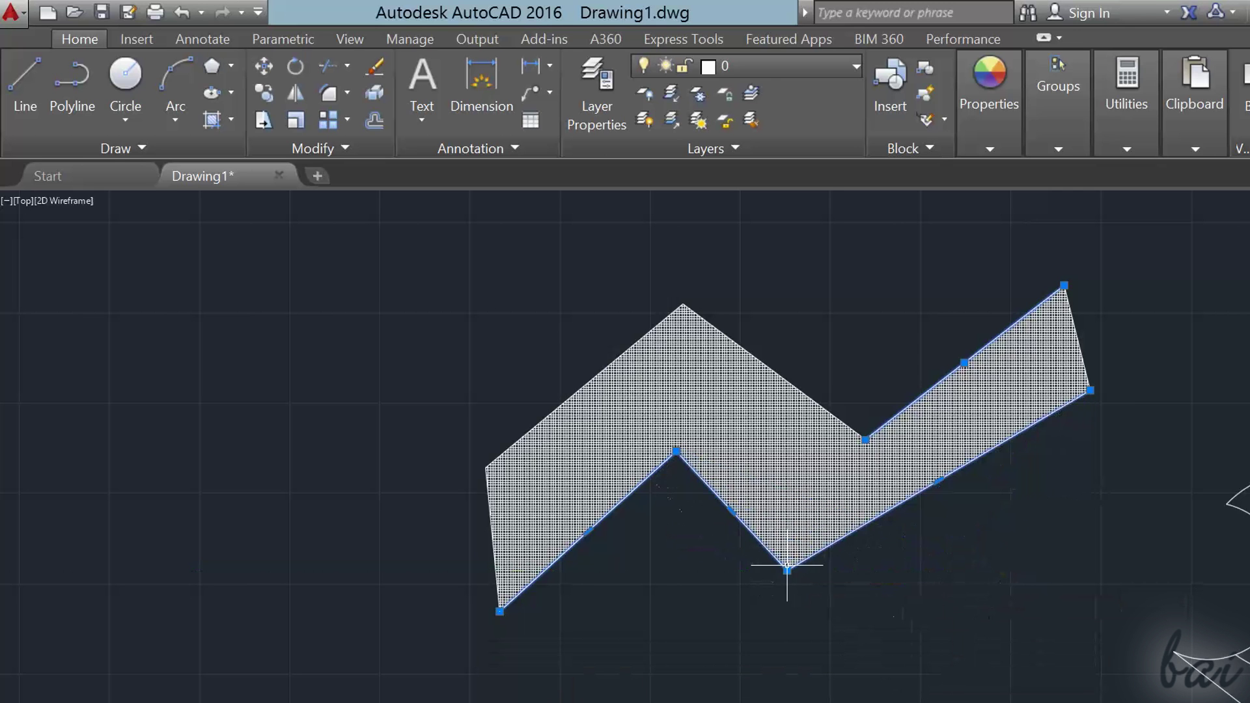
pyautogui.click(789, 448)
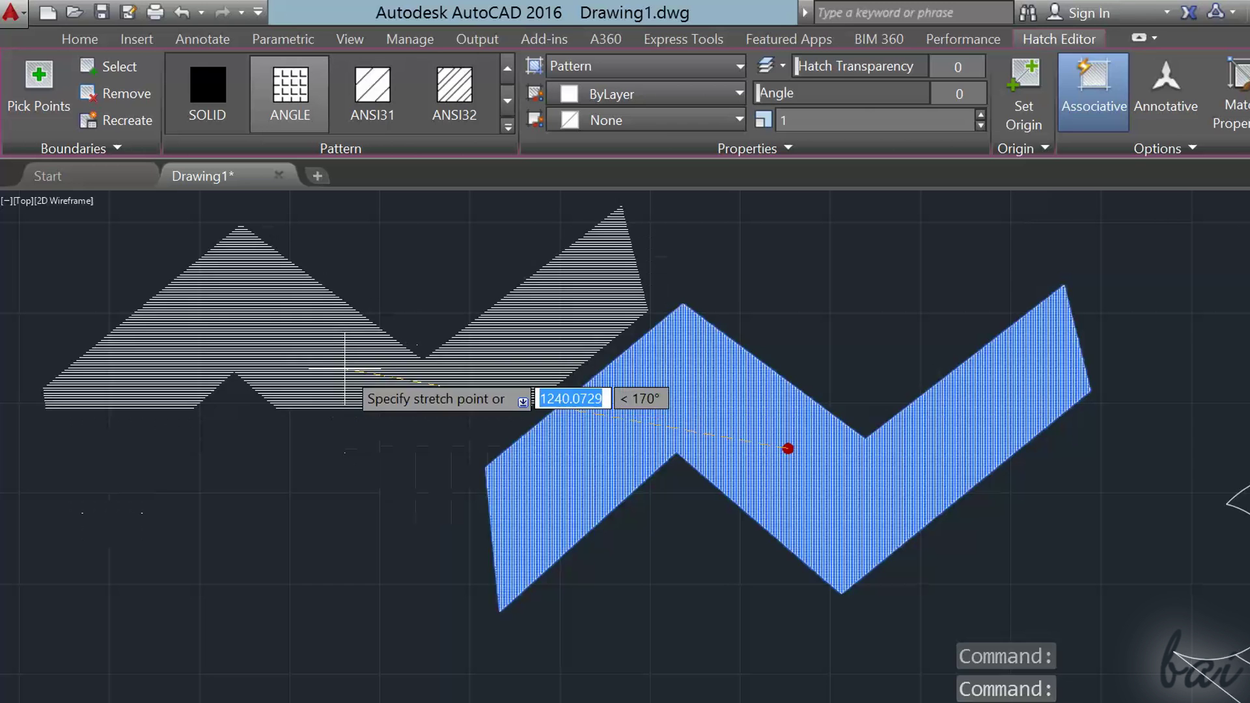
pyautogui.click(345, 368)
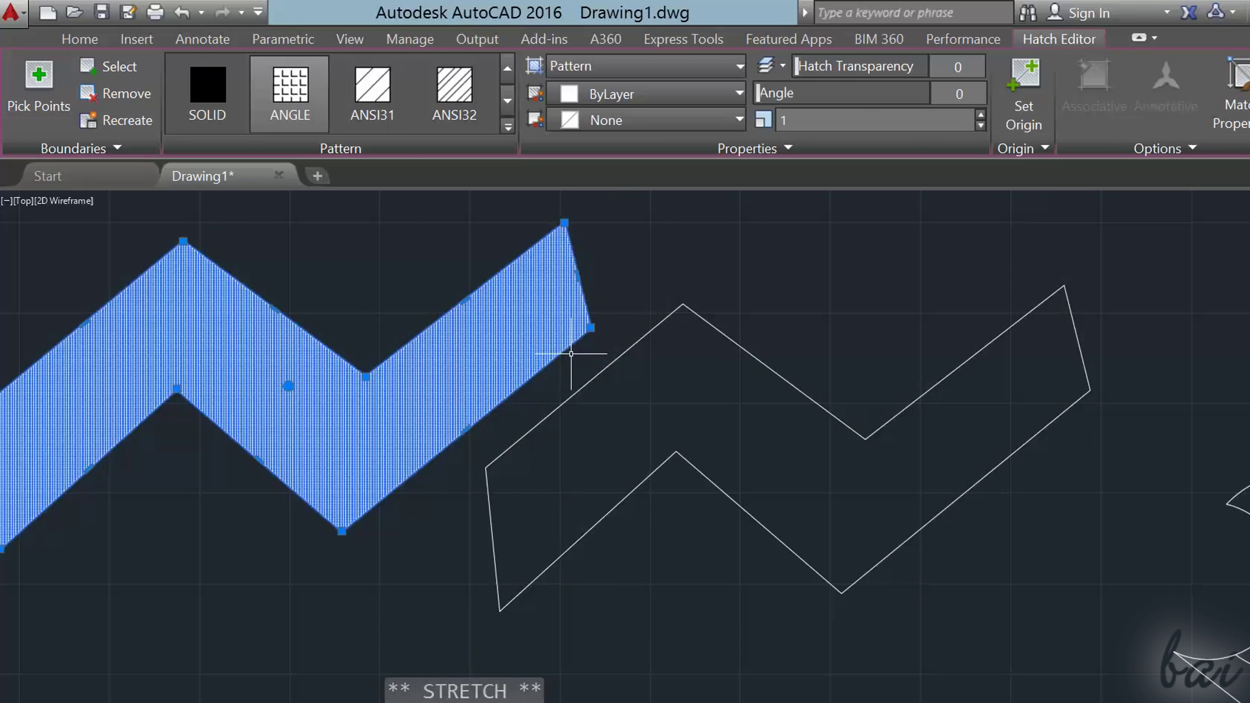
pyautogui.press('Escape')
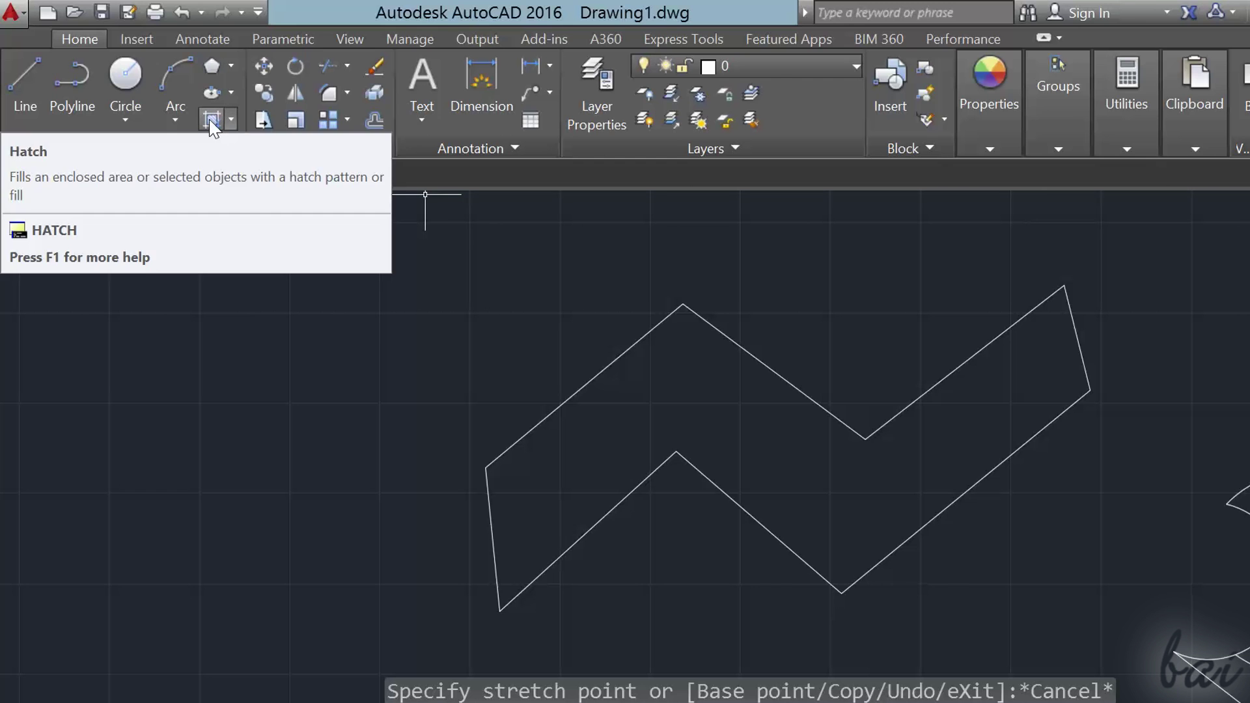
# - Re-hatch the zigzag, then hatch the hourglass regions and triangle with ANSI31
pyautogui.click(212, 123)
pyautogui.click(617, 424)
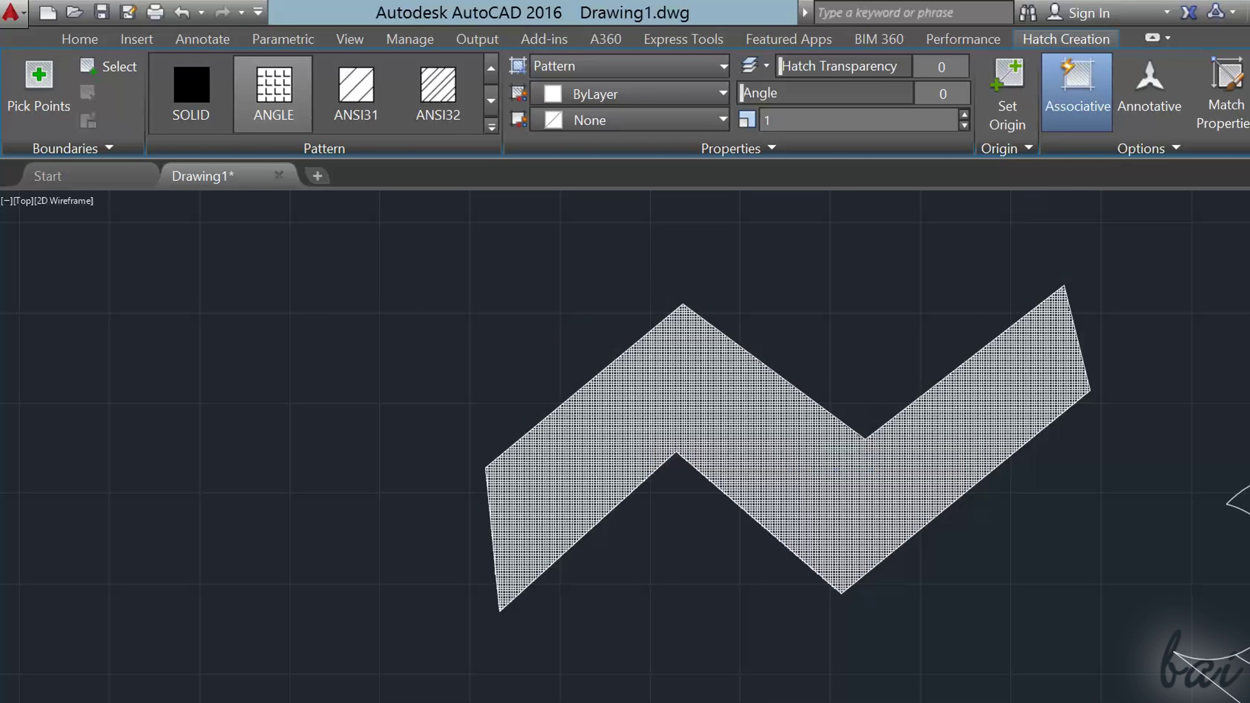
pyautogui.press('Return')
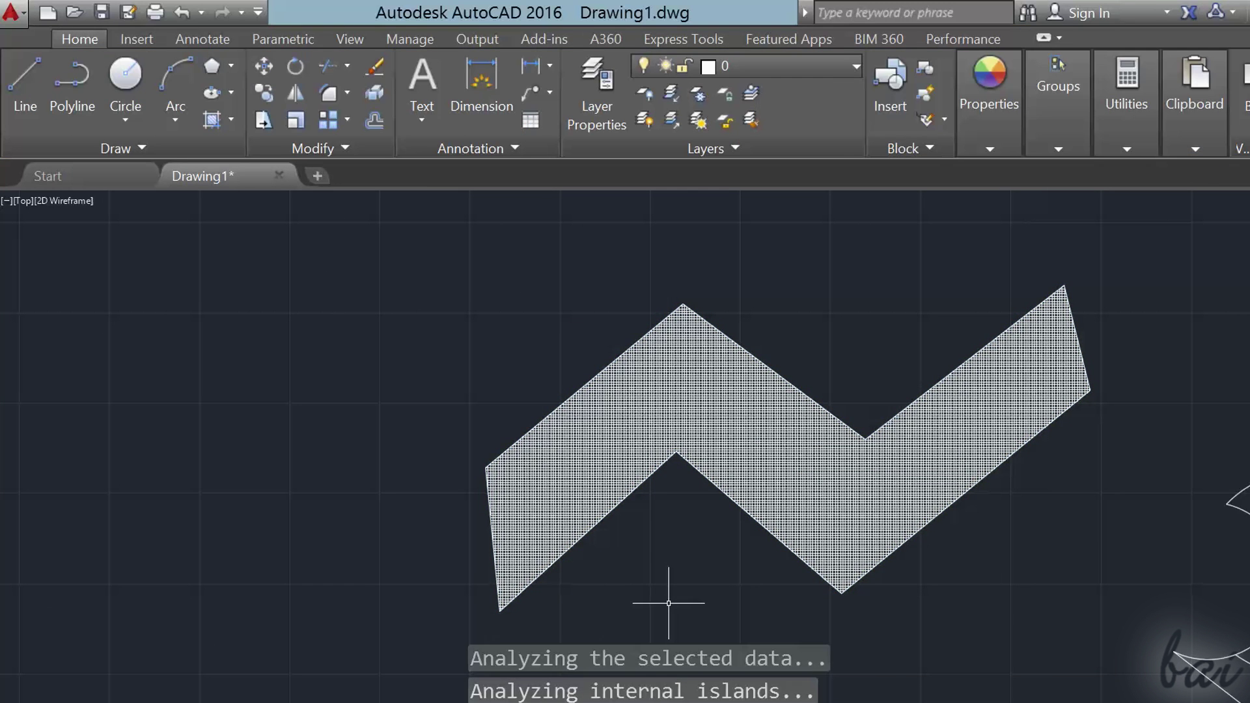
pyautogui.click(33, 96)
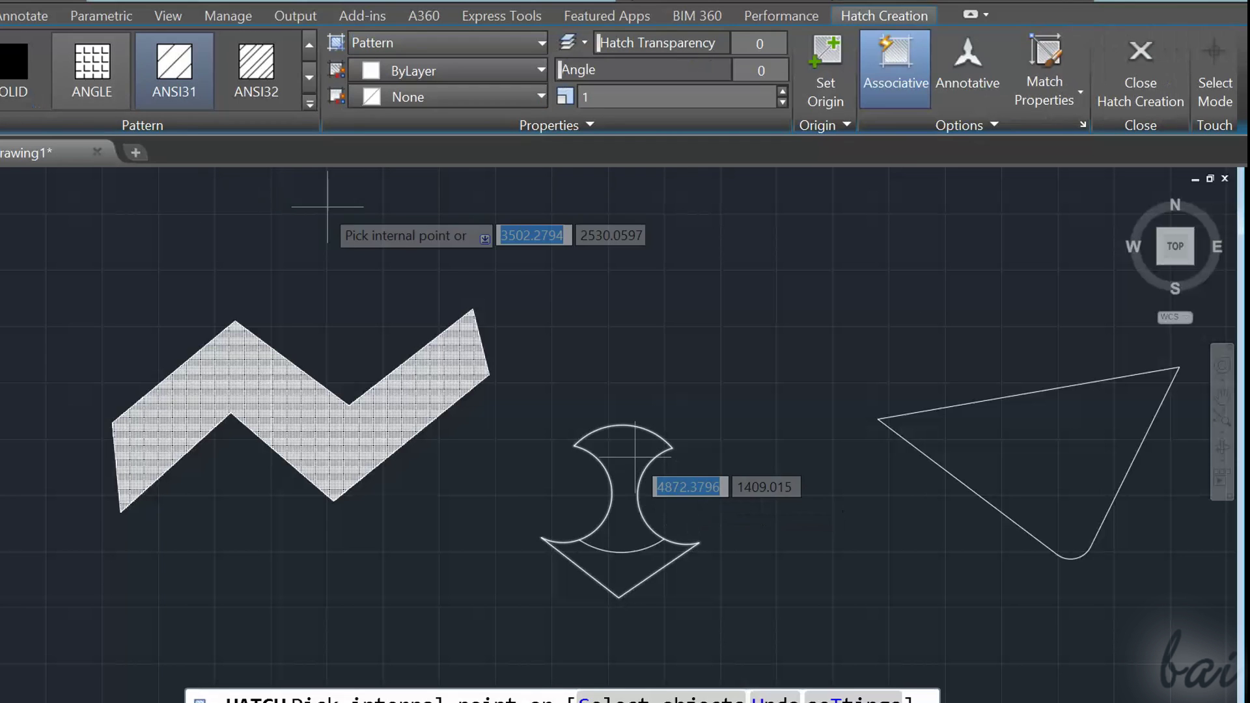
pyautogui.click(651, 488)
pyautogui.click(628, 577)
pyautogui.click(920, 443)
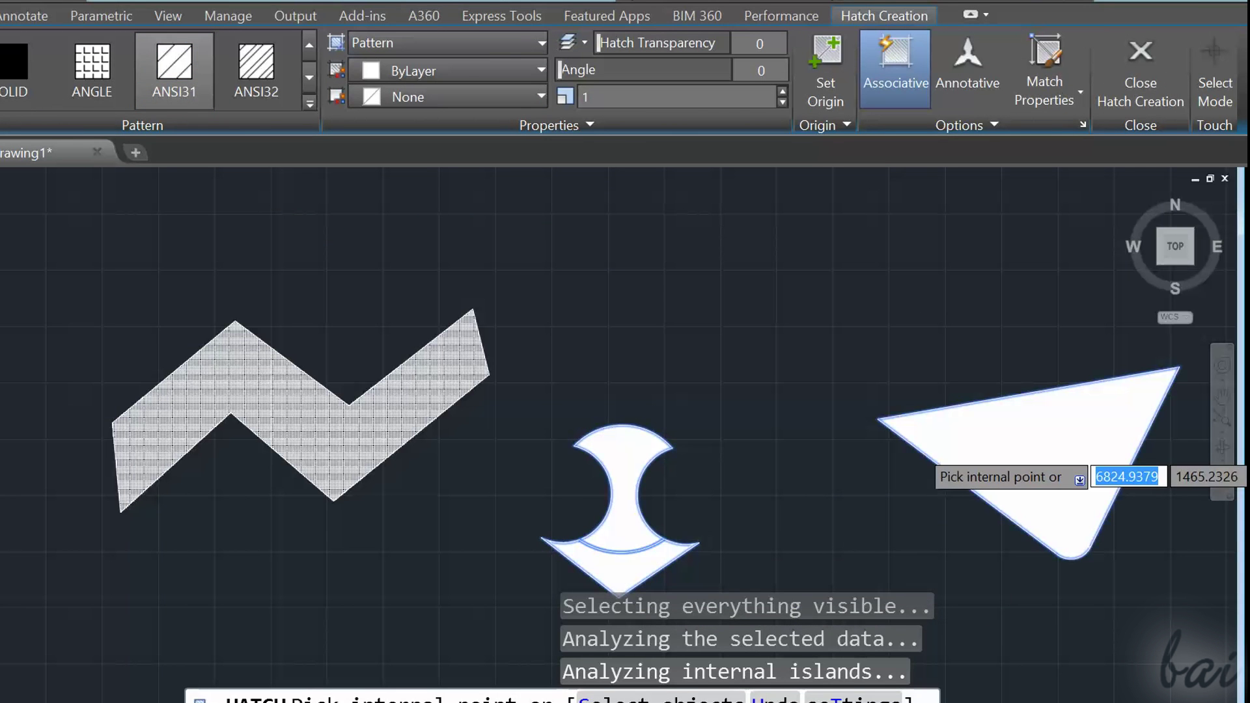
pyautogui.press('Return')
# - Drag the hourglass and triangle hatches off their outlines and delete them
pyautogui.click(1035, 482)
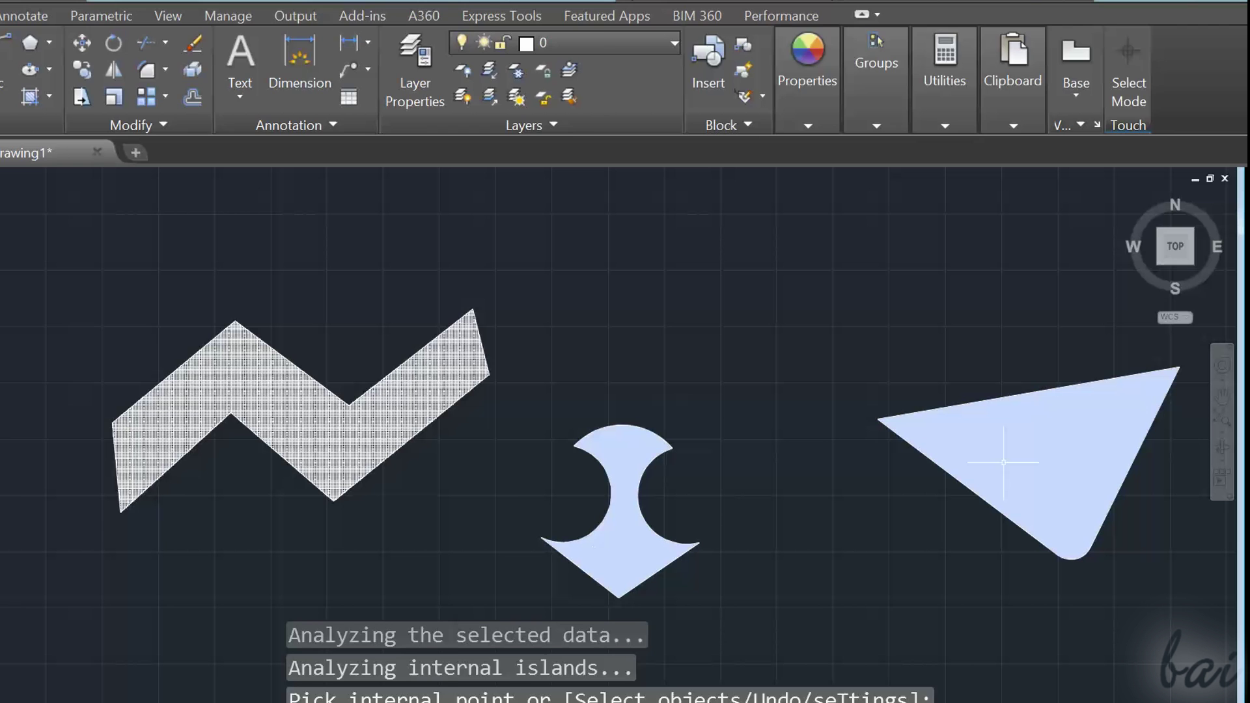
pyautogui.click(859, 482)
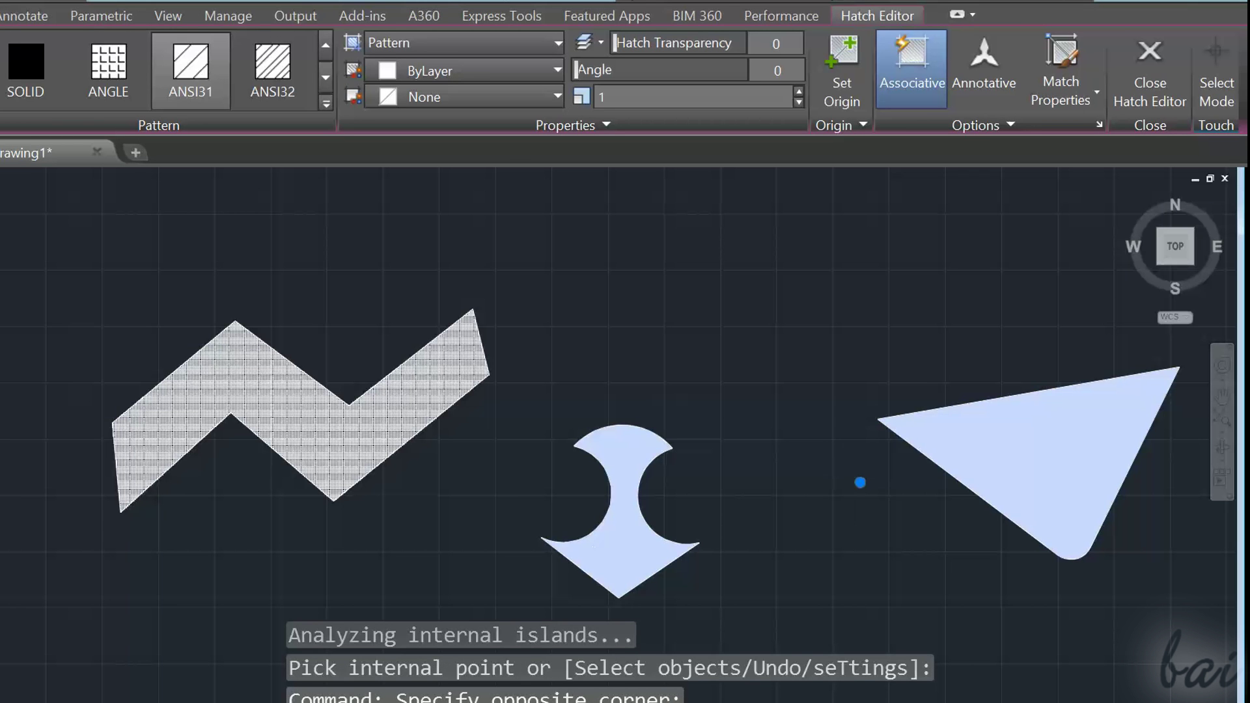
pyautogui.click(860, 483)
pyautogui.click(814, 302)
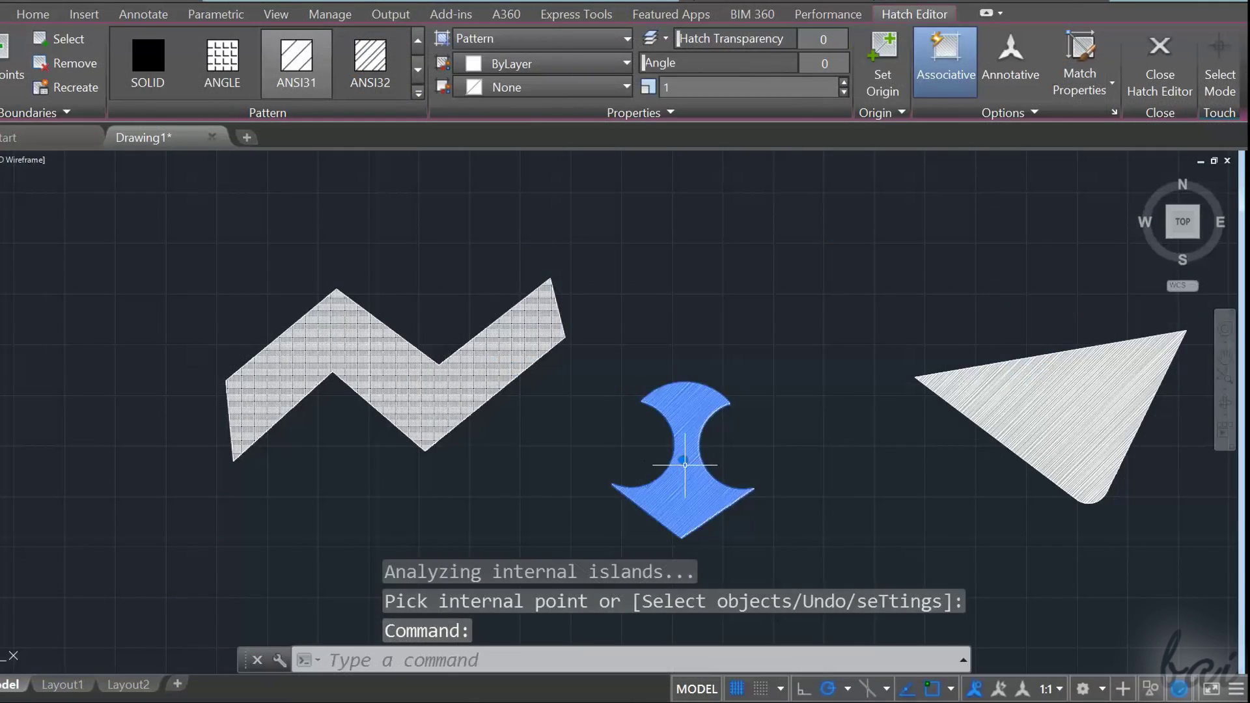
pyautogui.click(674, 448)
pyautogui.click(744, 287)
pyautogui.press('Escape')
pyautogui.click(1055, 418)
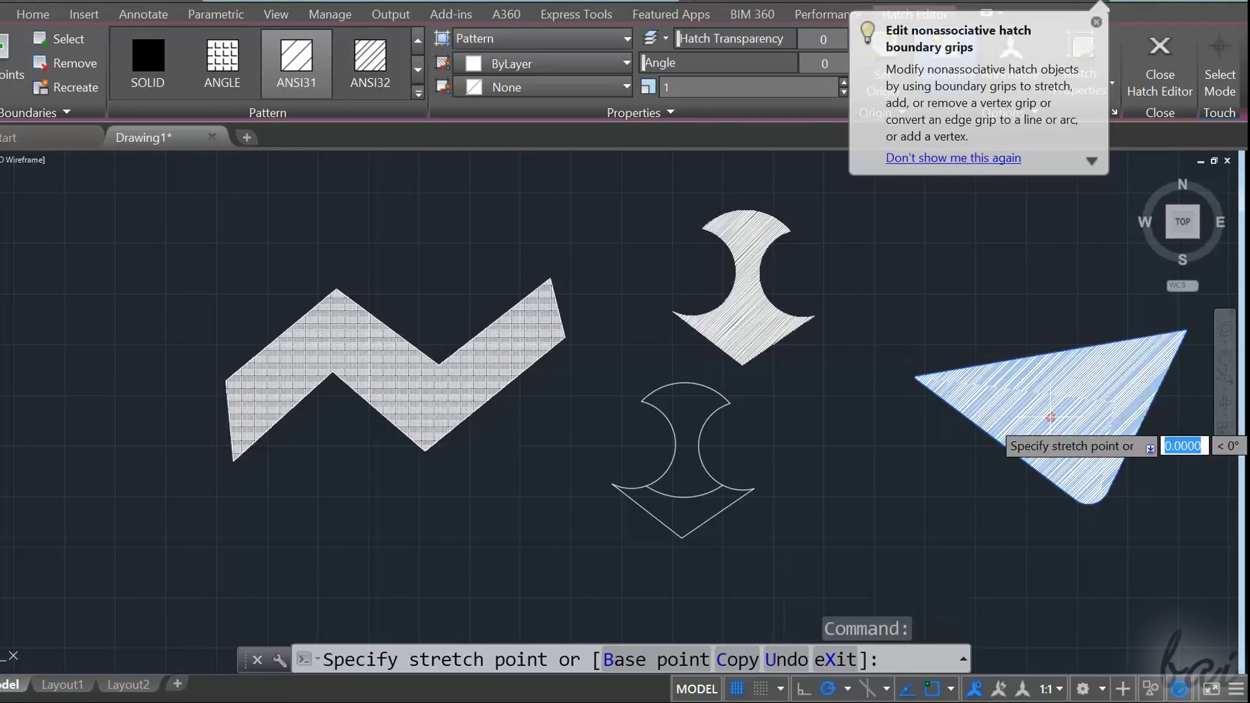
pyautogui.click(960, 274)
pyautogui.press('Delete')
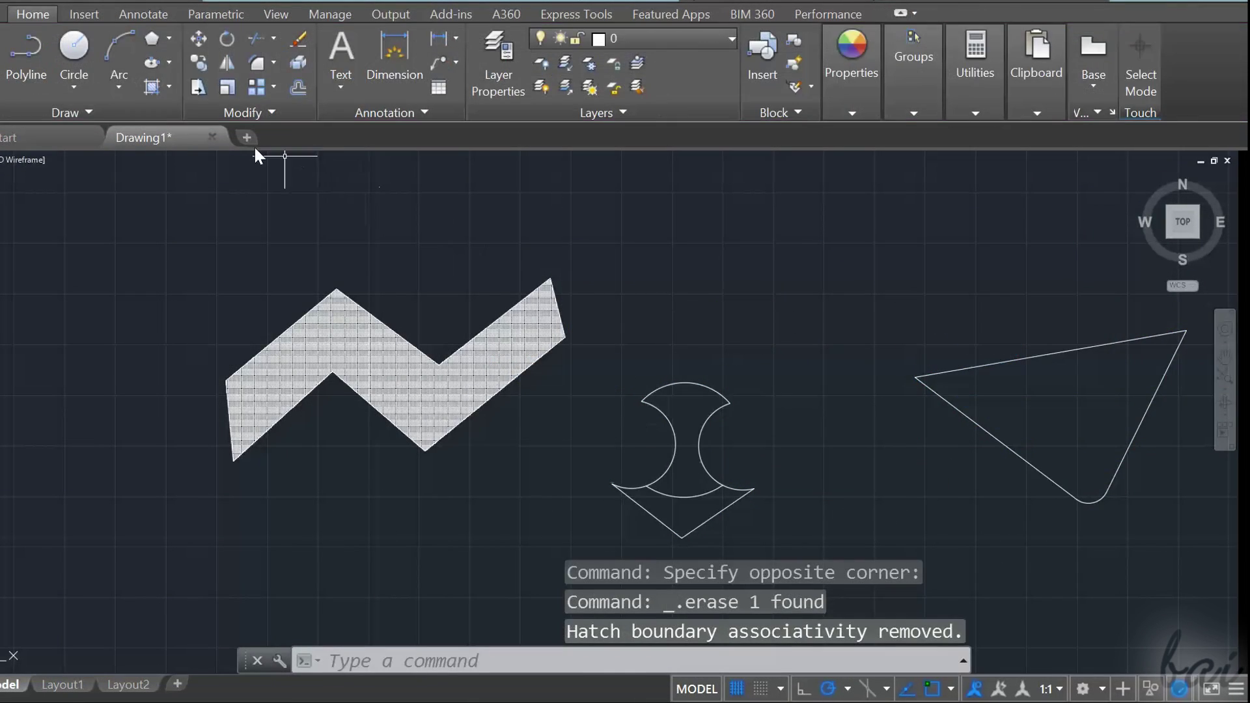
# - Hatch the hourglass's upper and pointed lower regions, then the triangle, in two passes
pyautogui.click(145, 84)
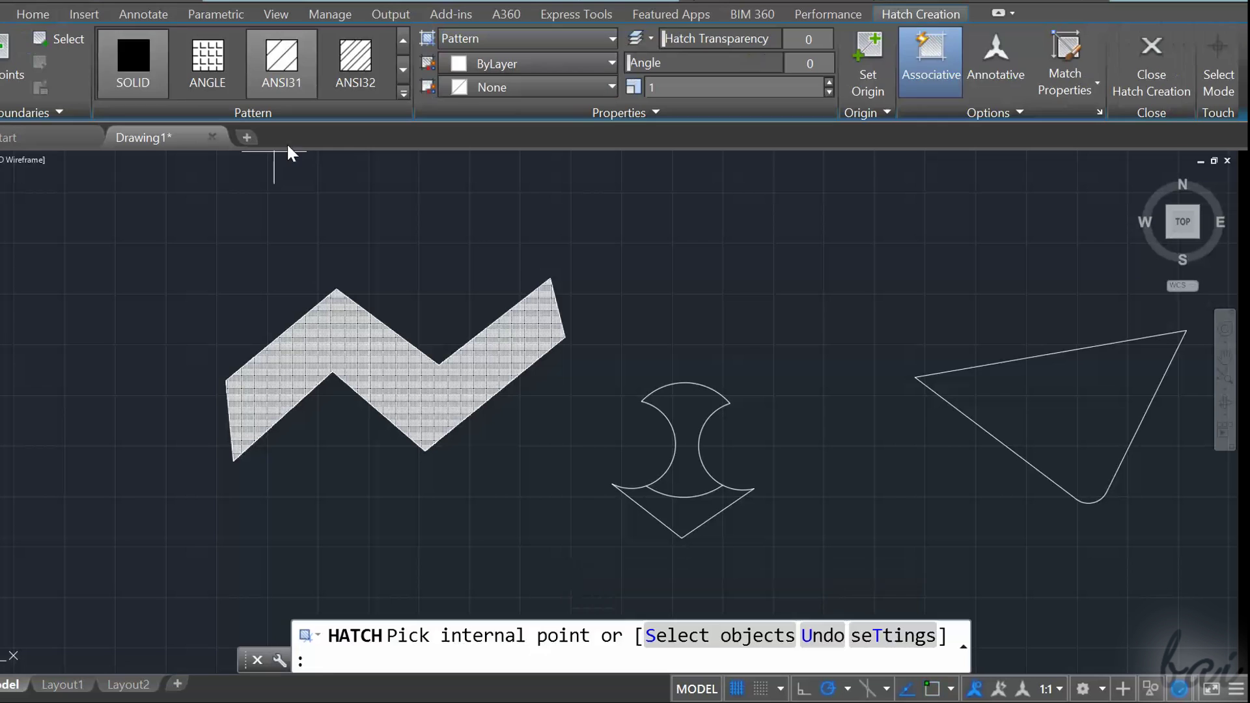
pyautogui.click(686, 433)
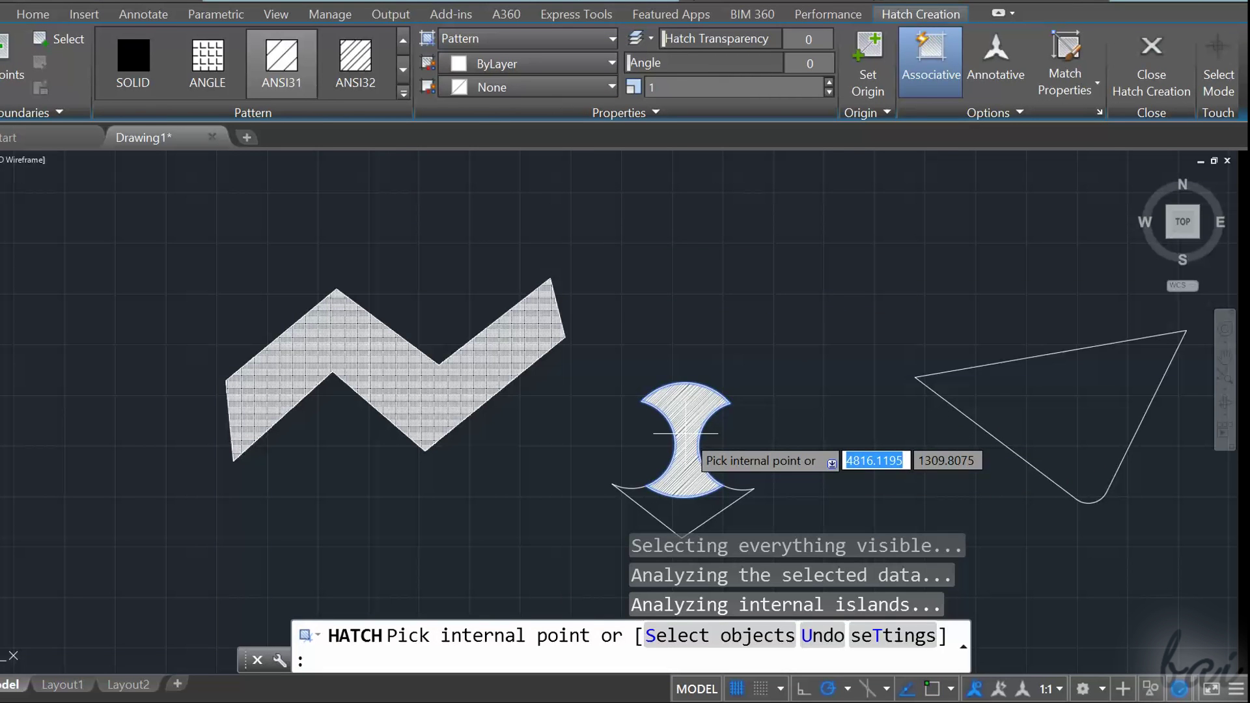
pyautogui.click(685, 511)
pyautogui.press('Return')
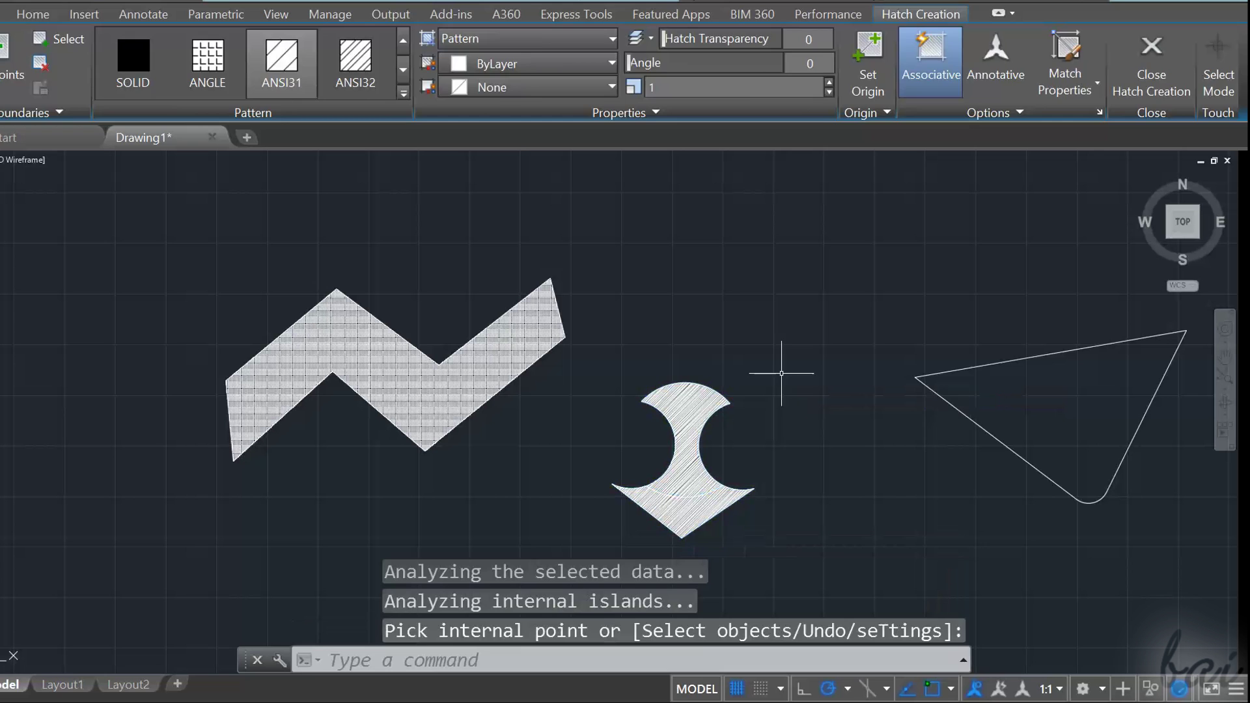
pyautogui.press('Return')
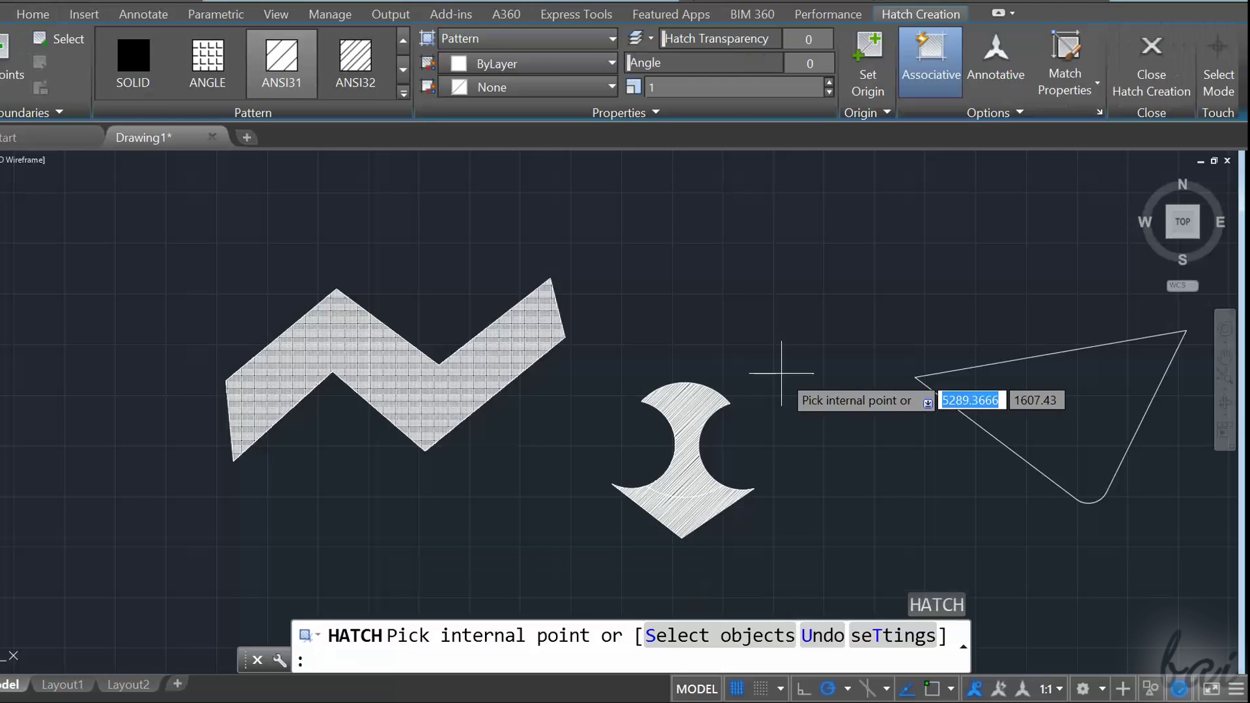
pyautogui.click(1065, 407)
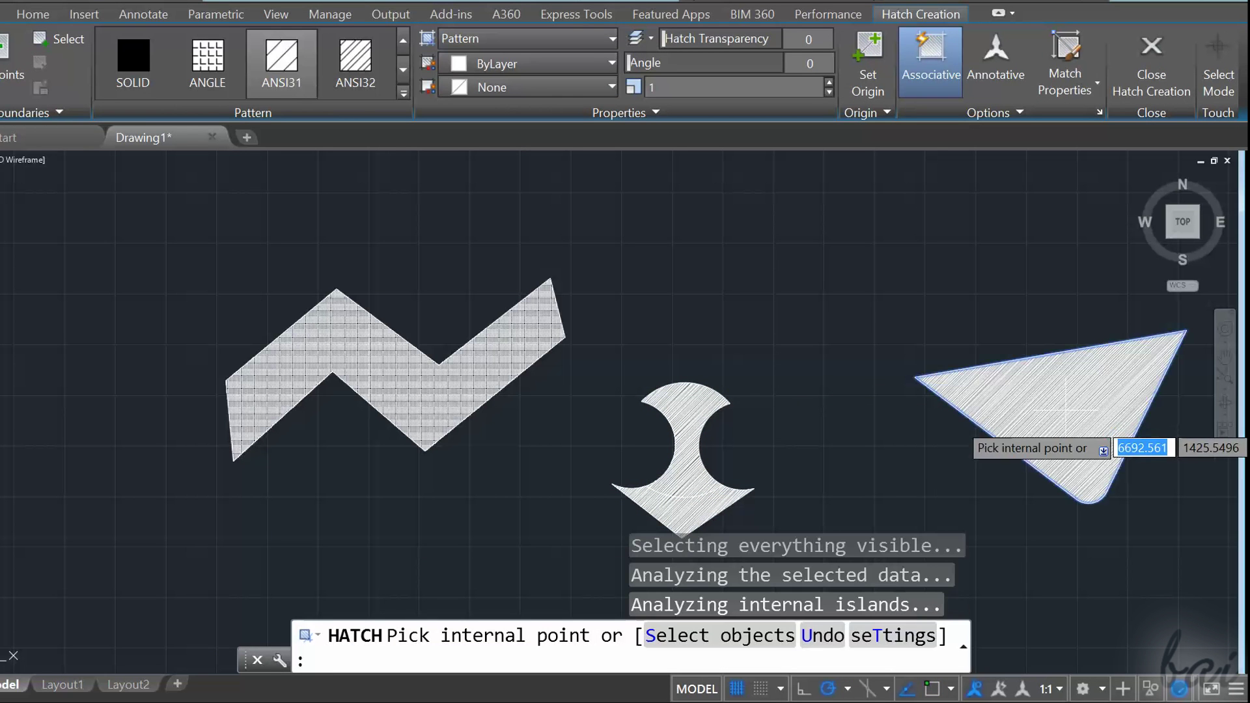
pyautogui.press('Return')
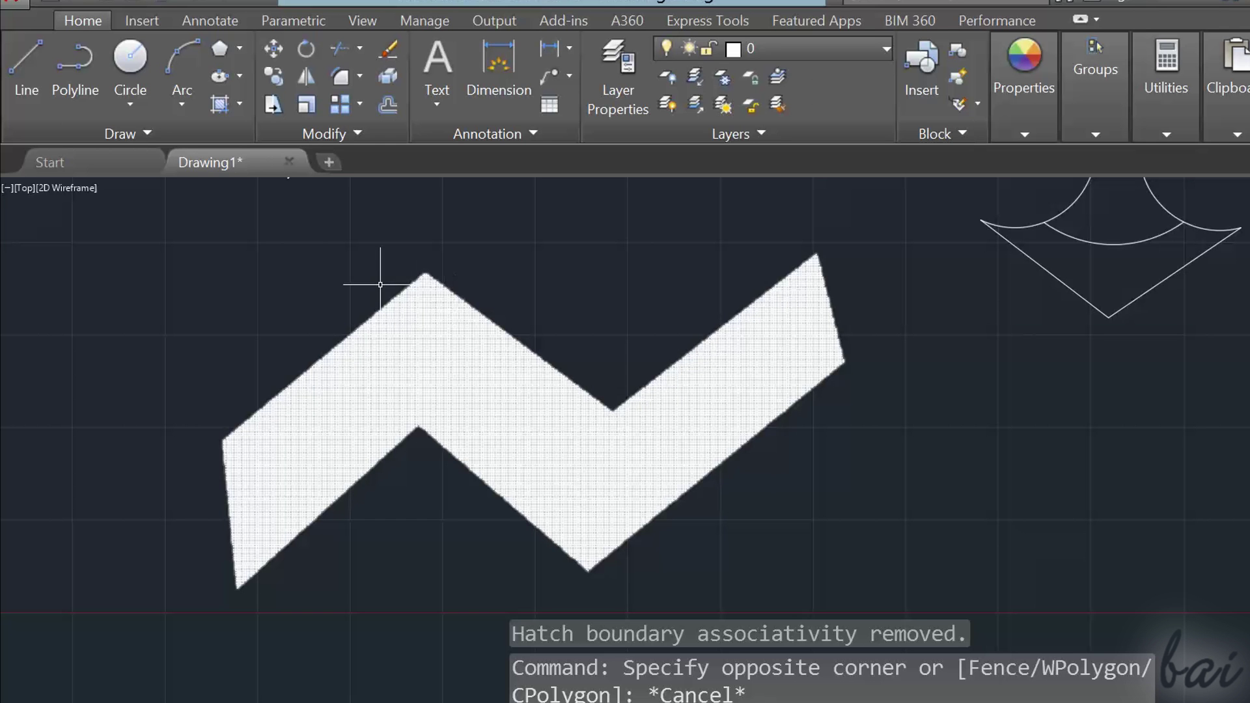
# - Recreate a polyline boundary around the zigzag hatch and associate the hatch with it
pyautogui.click(522, 419)
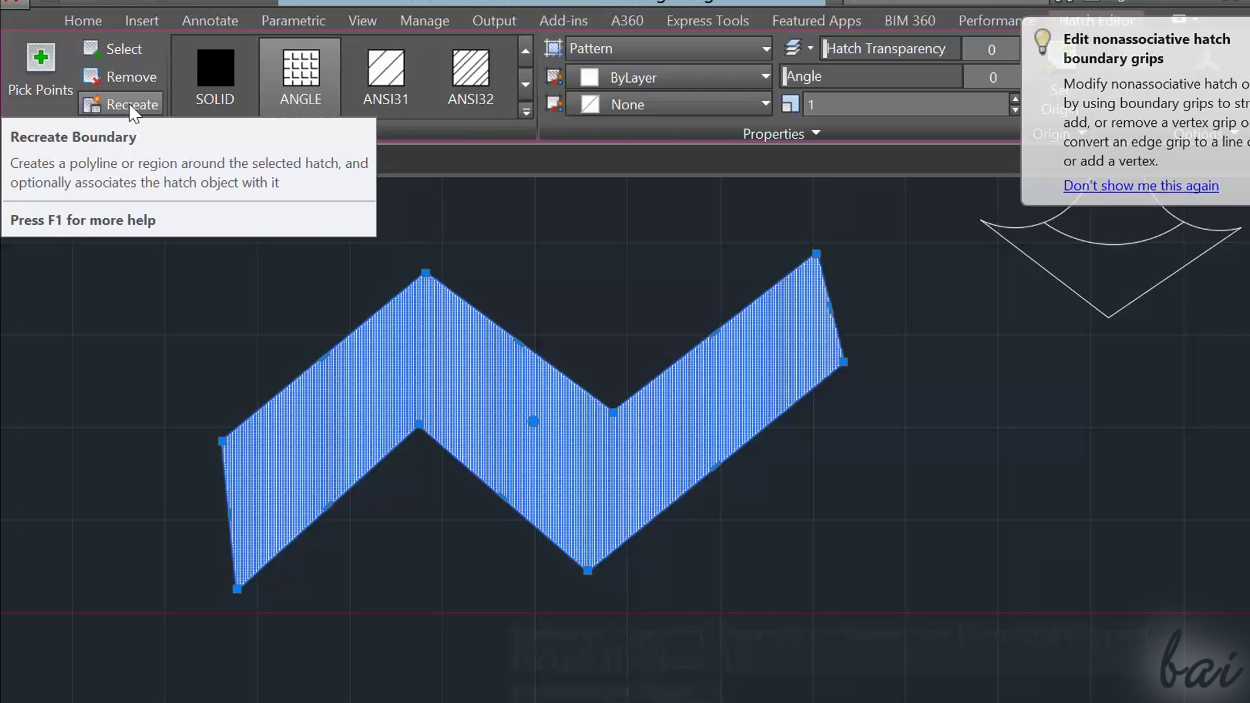
pyautogui.click(130, 108)
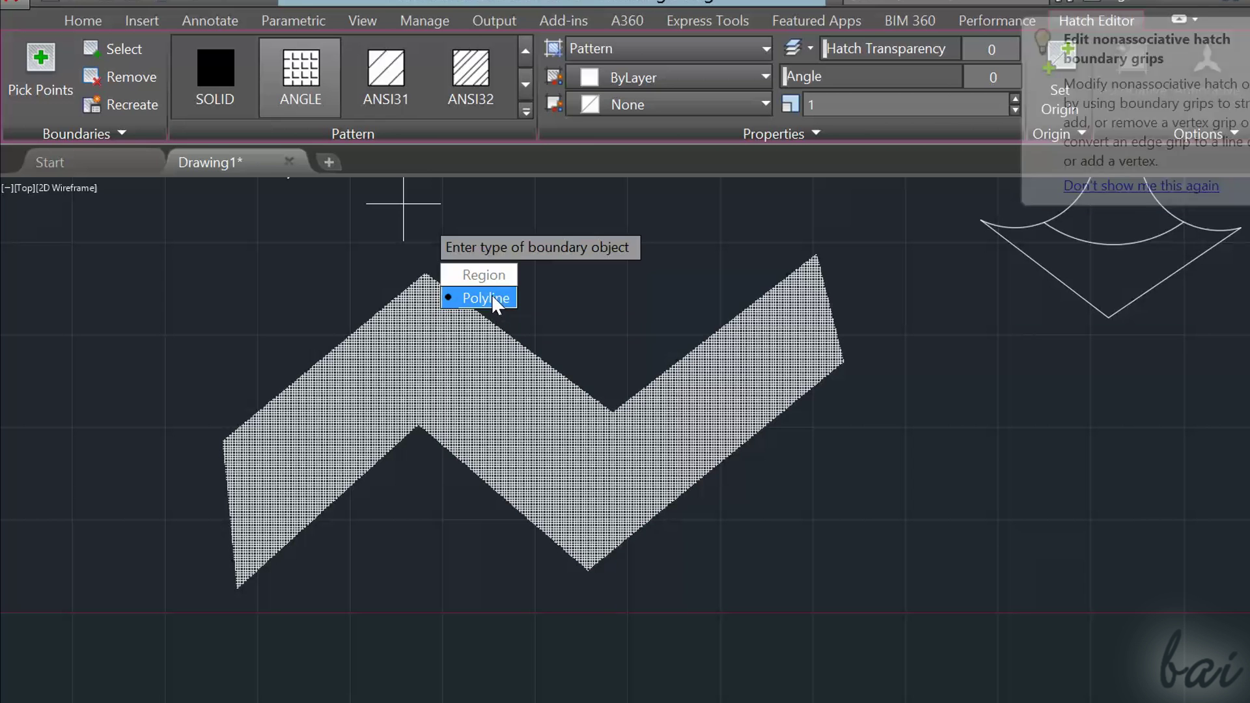
pyautogui.click(490, 298)
pyautogui.press('Return')
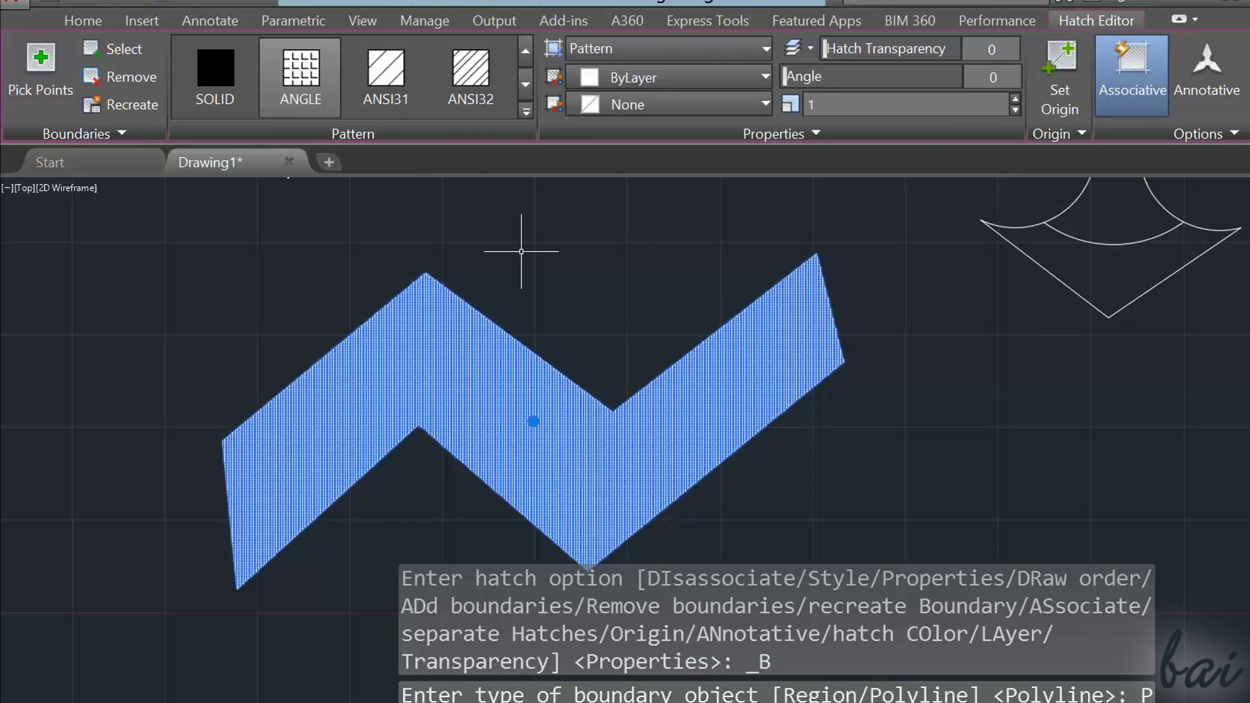
pyautogui.press('Escape')
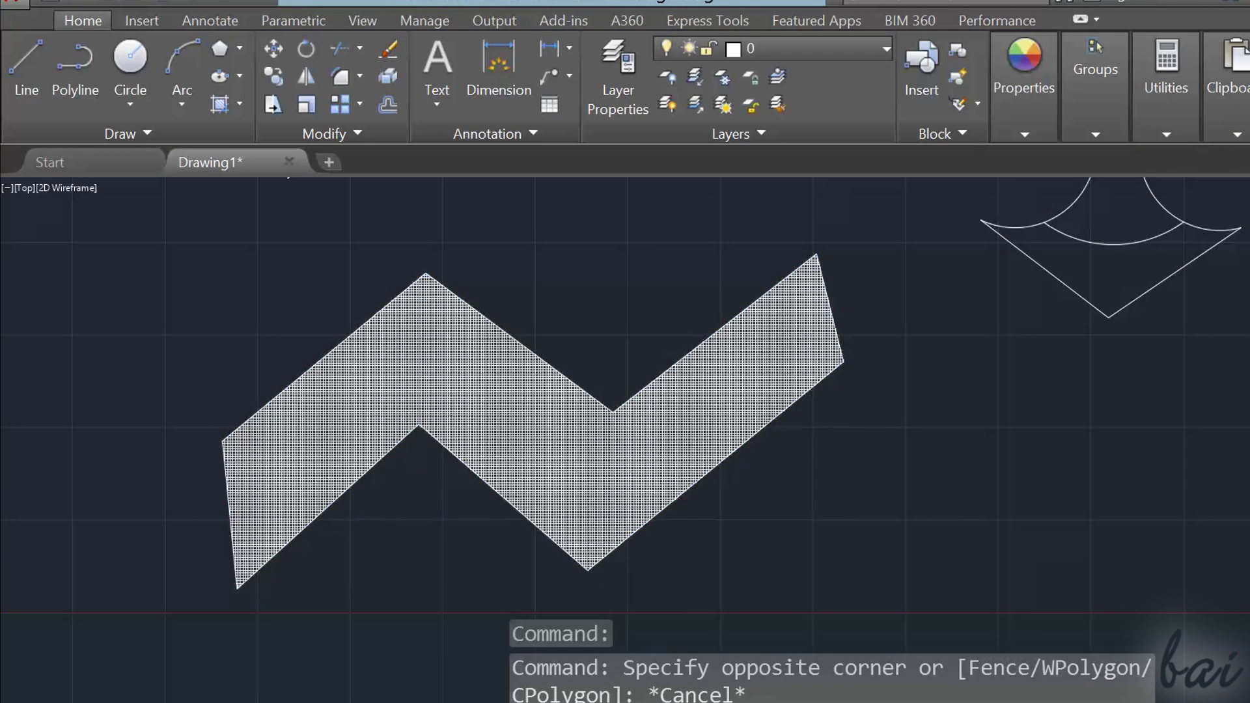
# - Cycle the zigzag hatch through the patterns ANSI31 to ANSI36
pyautogui.click(344, 449)
pyautogui.scroll(5, 564, 428)
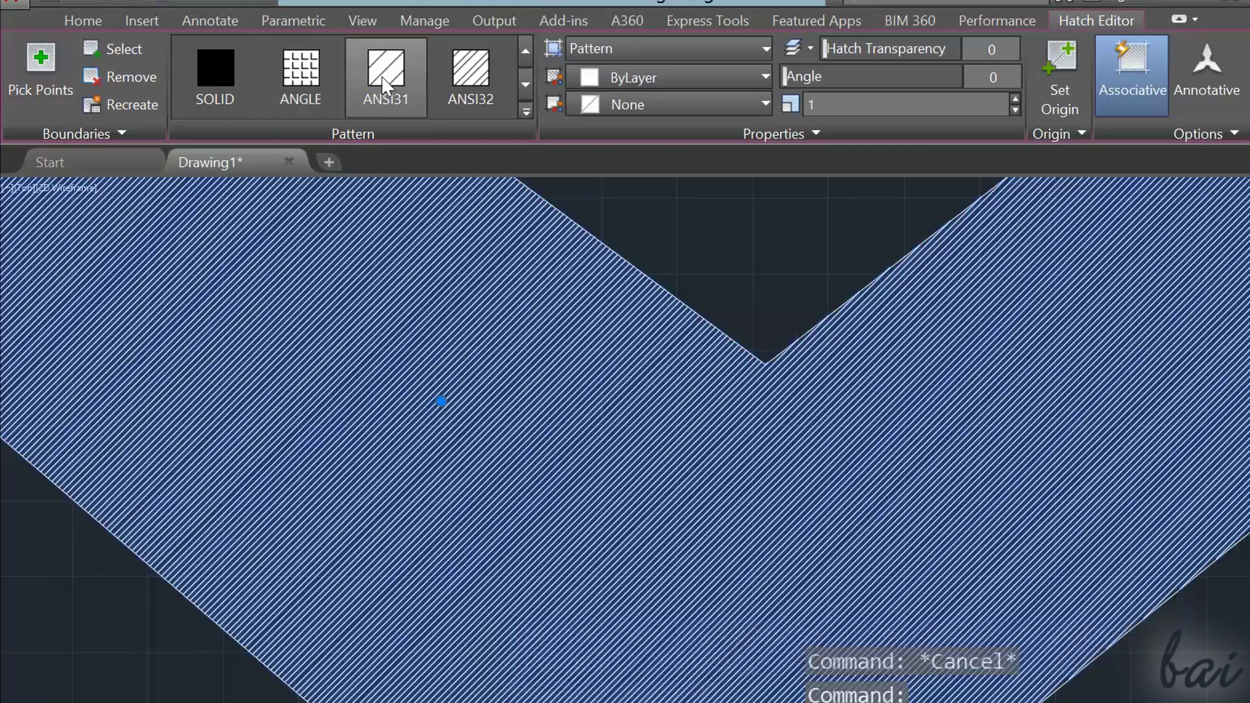
pyautogui.click(382, 80)
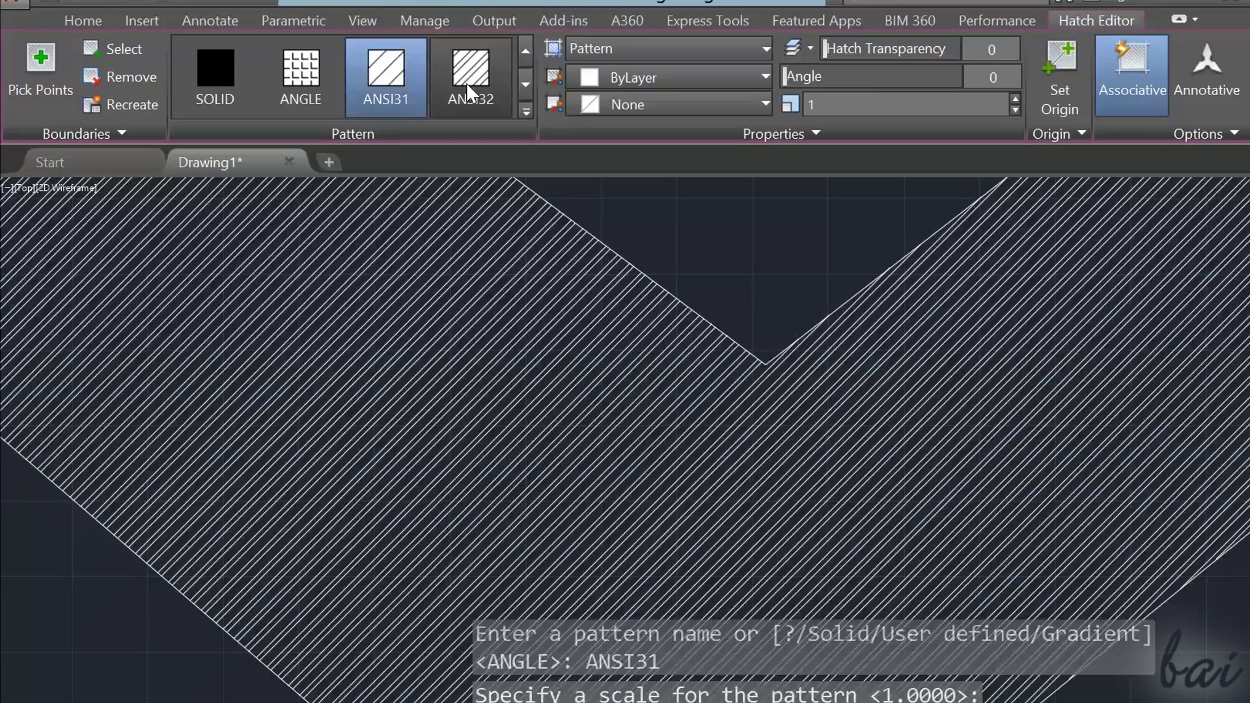
pyautogui.click(467, 82)
pyautogui.click(526, 84)
pyautogui.click(215, 70)
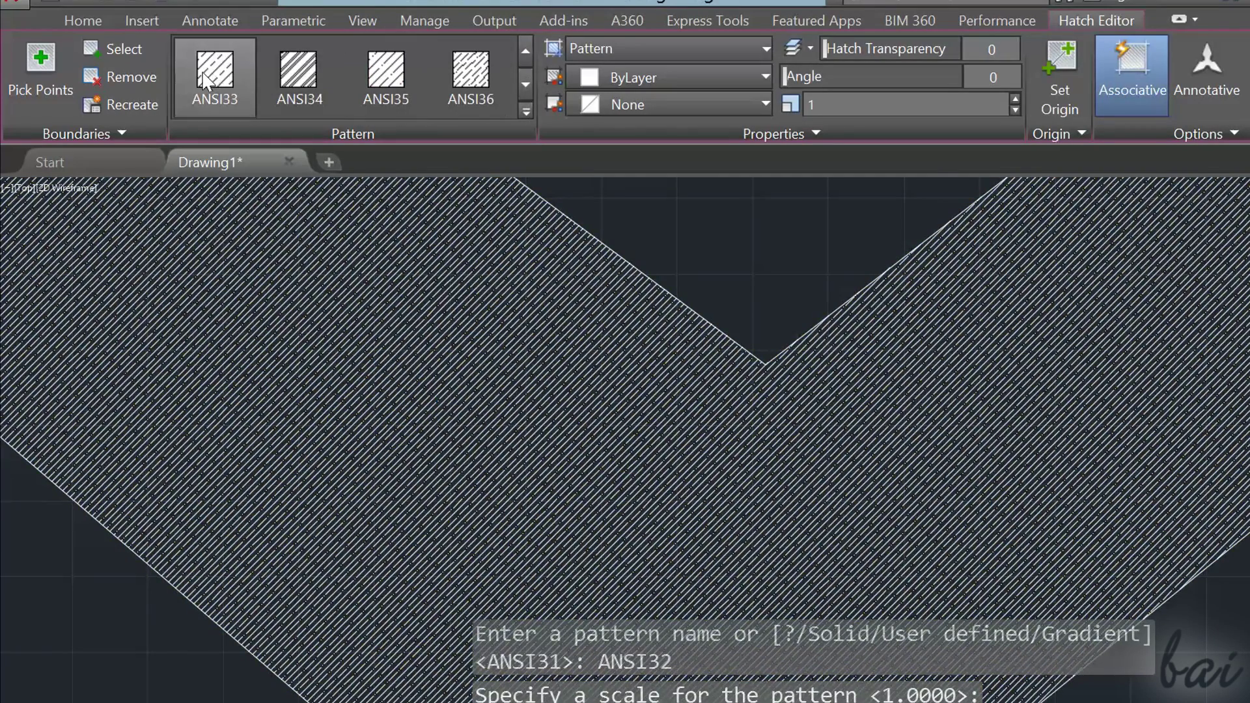
pyautogui.click(289, 78)
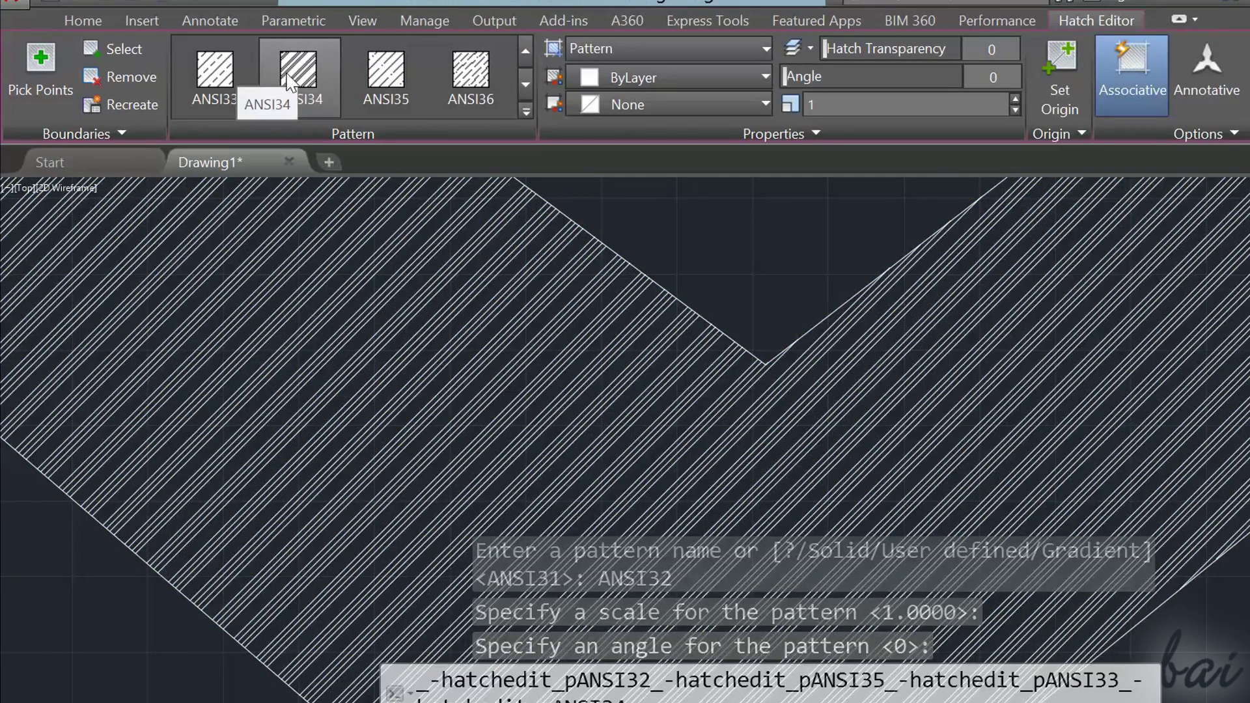
pyautogui.click(377, 83)
pyautogui.click(448, 99)
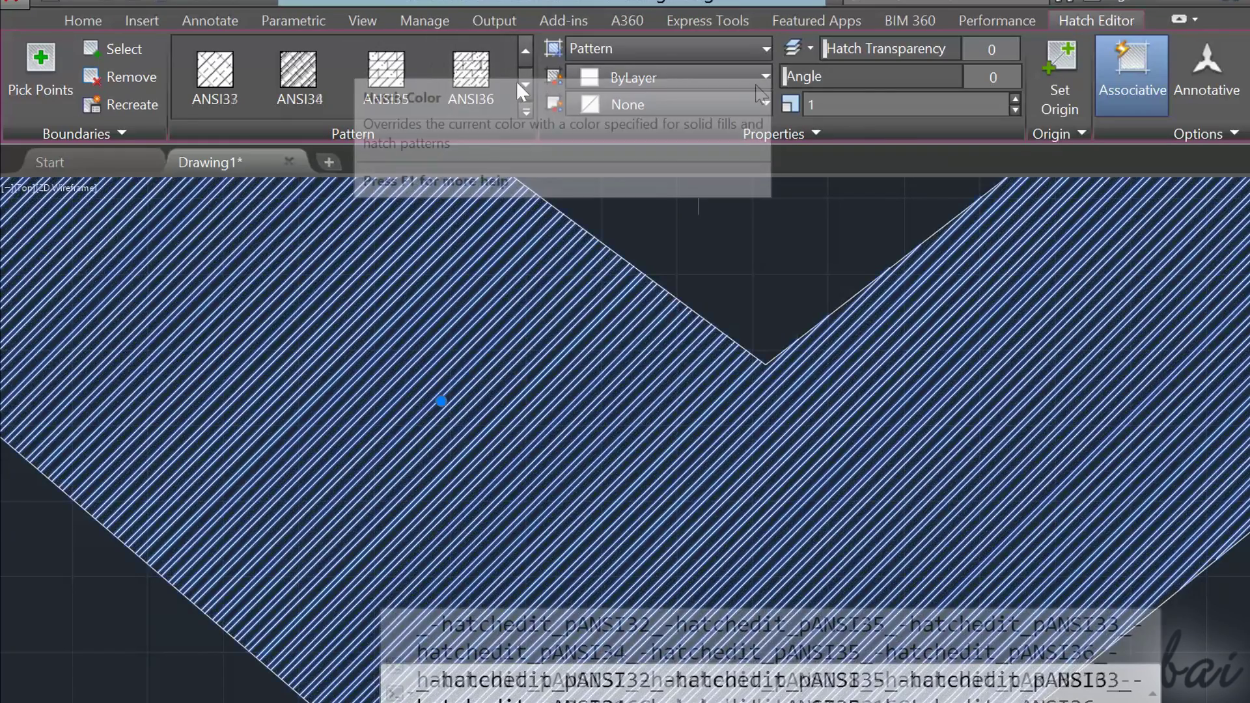
pyautogui.click(525, 83)
# - Check colour options, reset angle to 0, vary the scale, then return to ANSI31 at scale 1
pyautogui.click(765, 77)
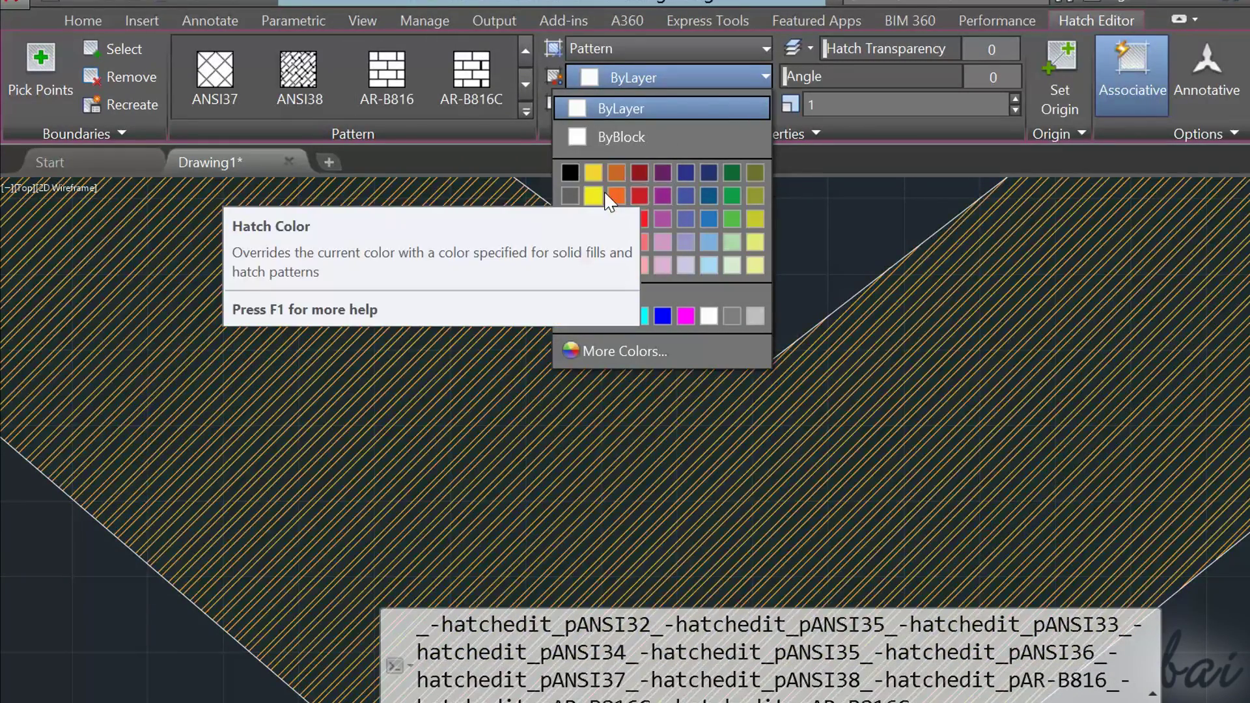
pyautogui.click(761, 104)
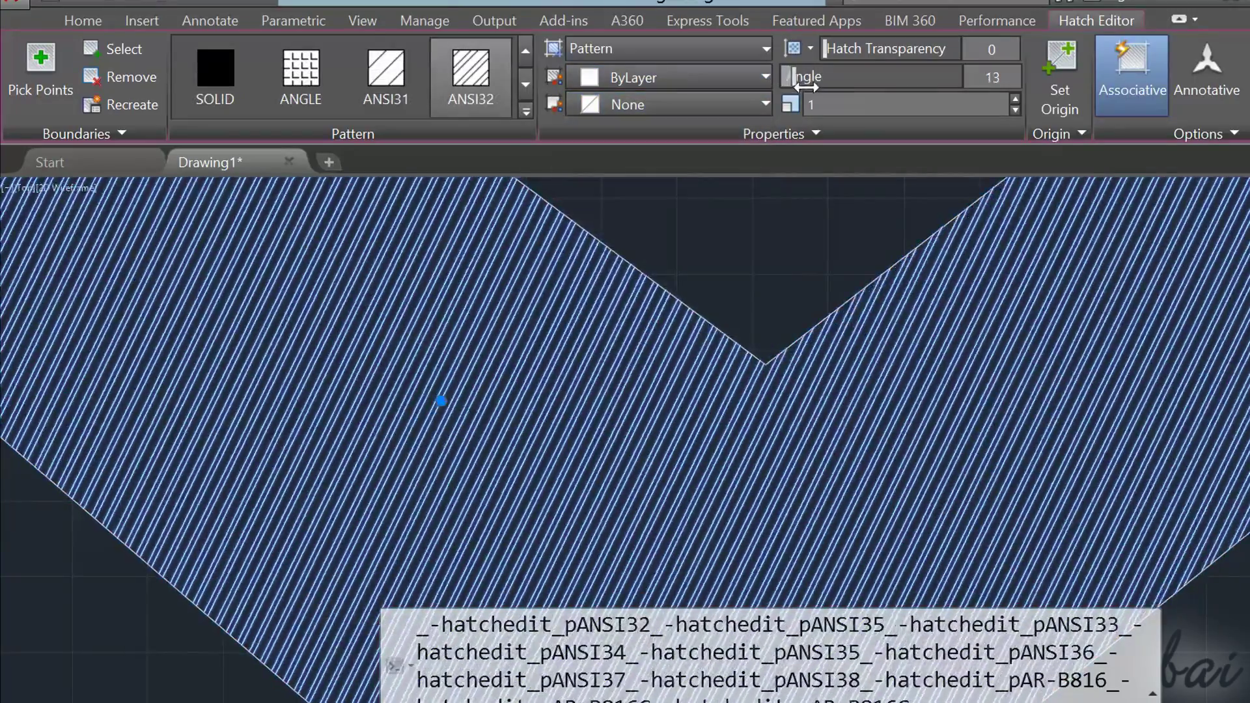
pyautogui.moveTo(805, 86); pyautogui.dragTo(785, 87)
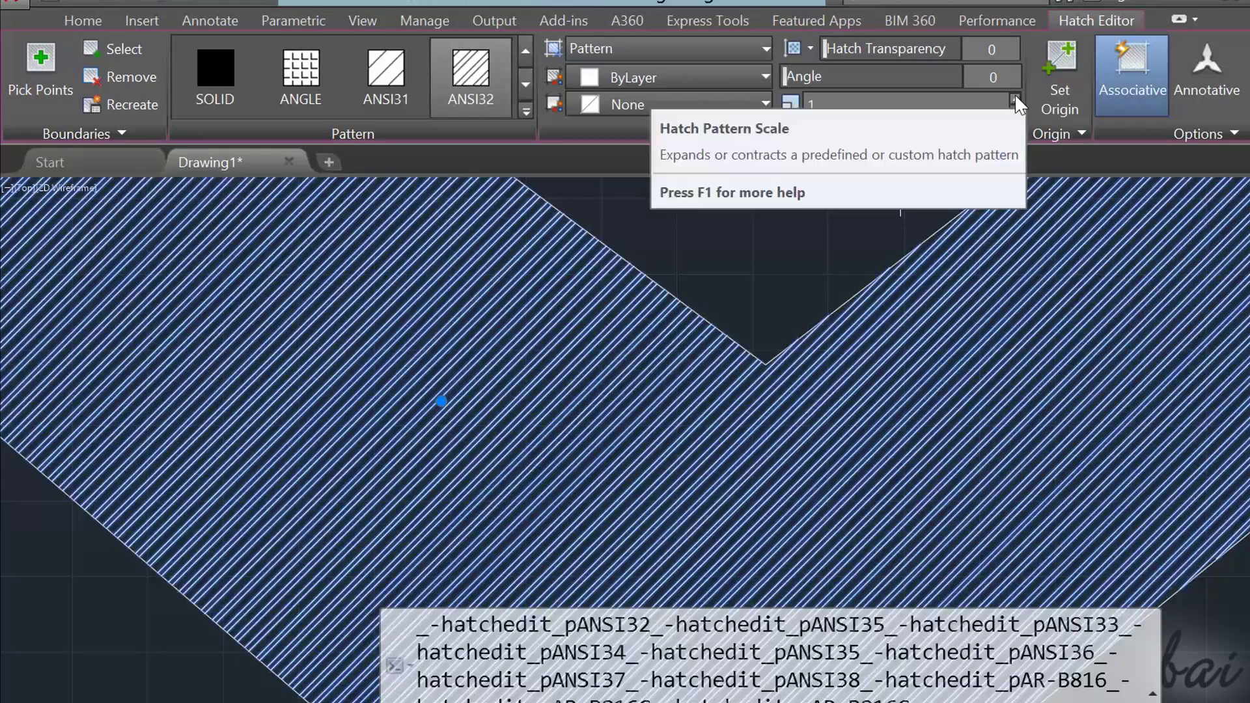
pyautogui.click(1015, 98)
pyautogui.click(1014, 94)
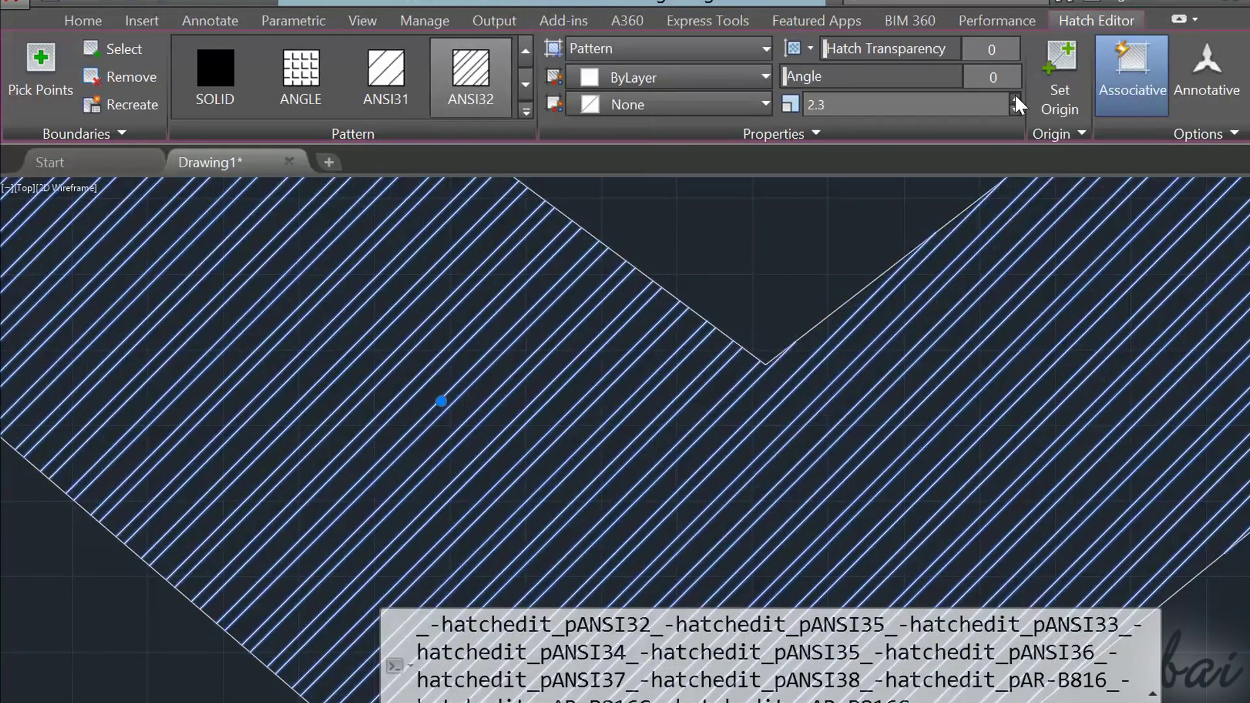
pyautogui.click(1014, 92)
pyautogui.click(1013, 110)
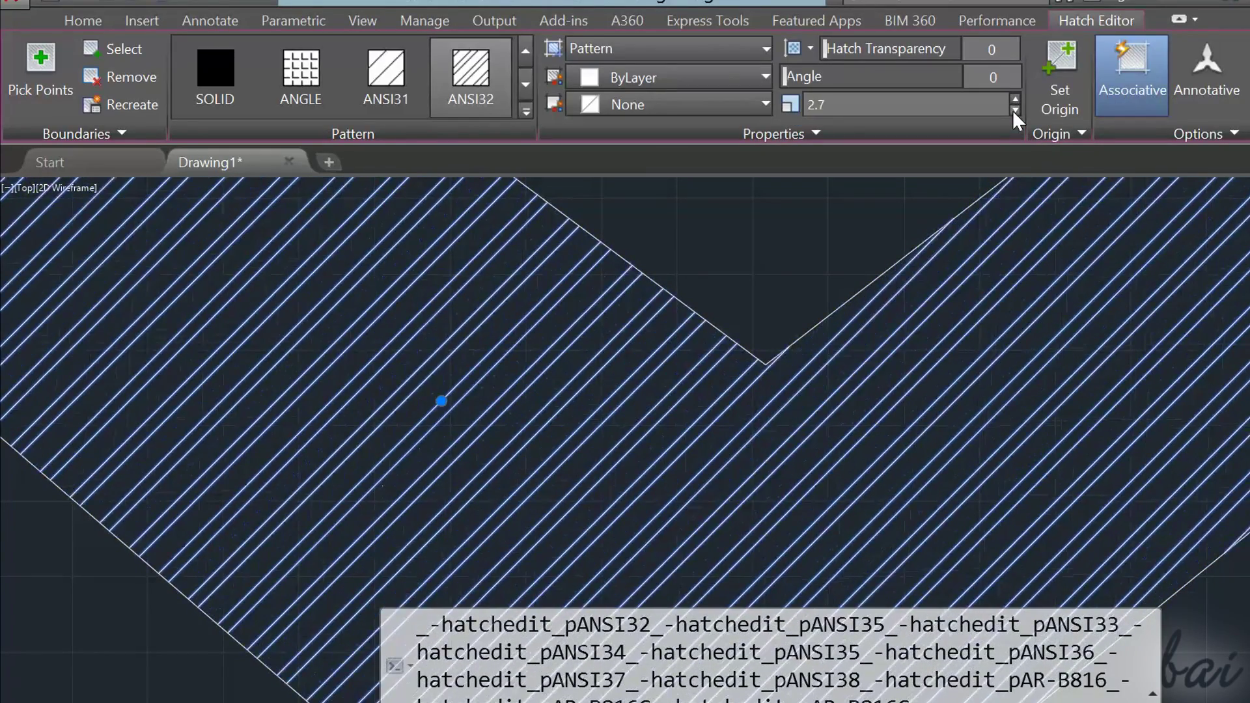
pyautogui.click(1013, 111)
pyautogui.click(1013, 110)
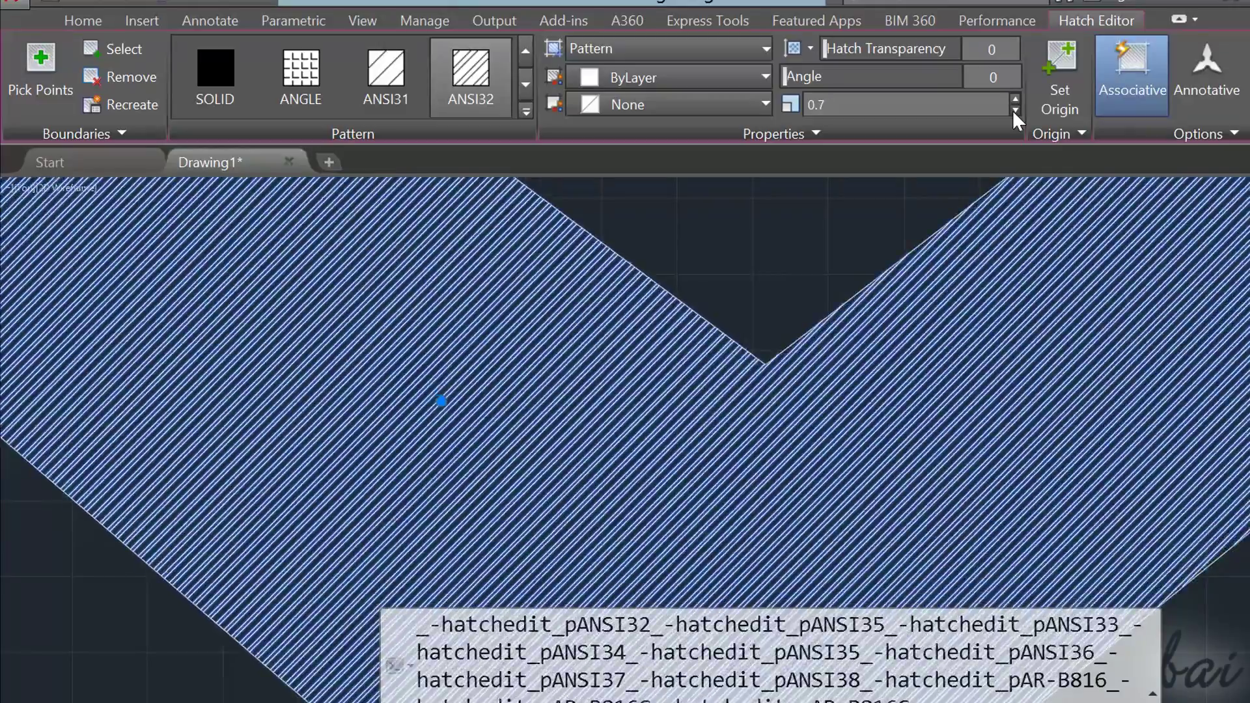
pyautogui.click(1014, 111)
pyautogui.click(1013, 110)
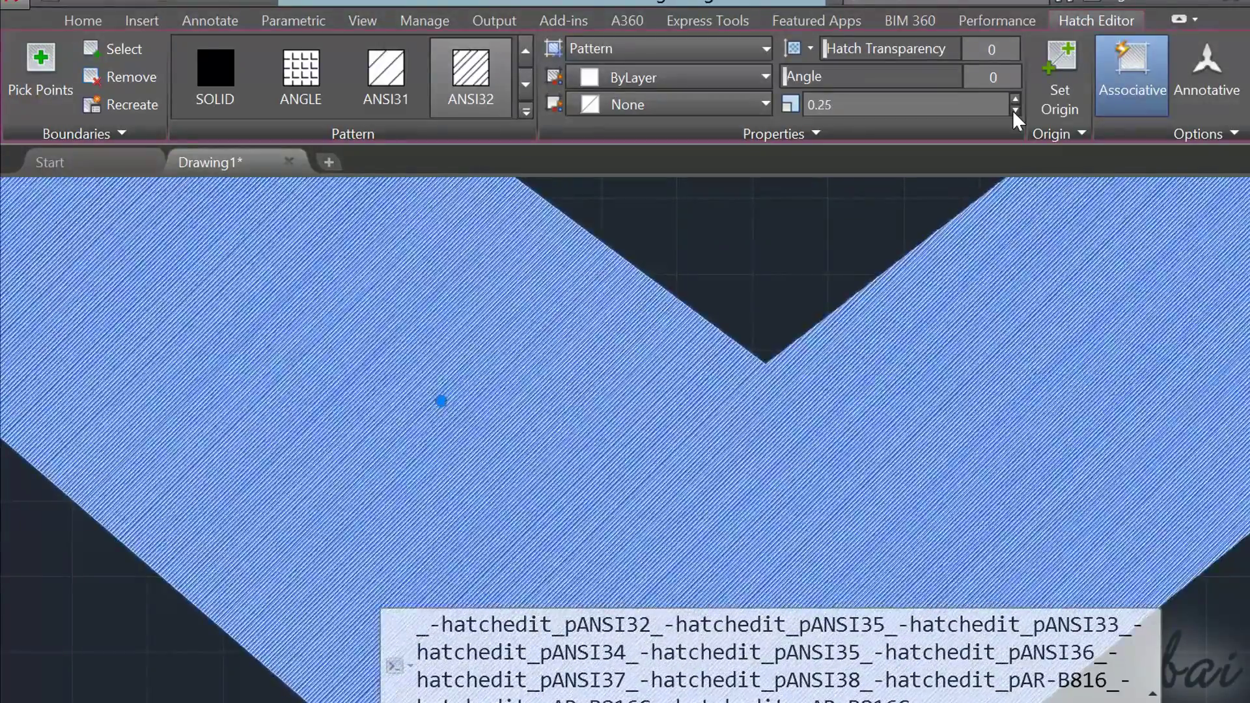
pyautogui.click(386, 72)
pyautogui.click(466, 82)
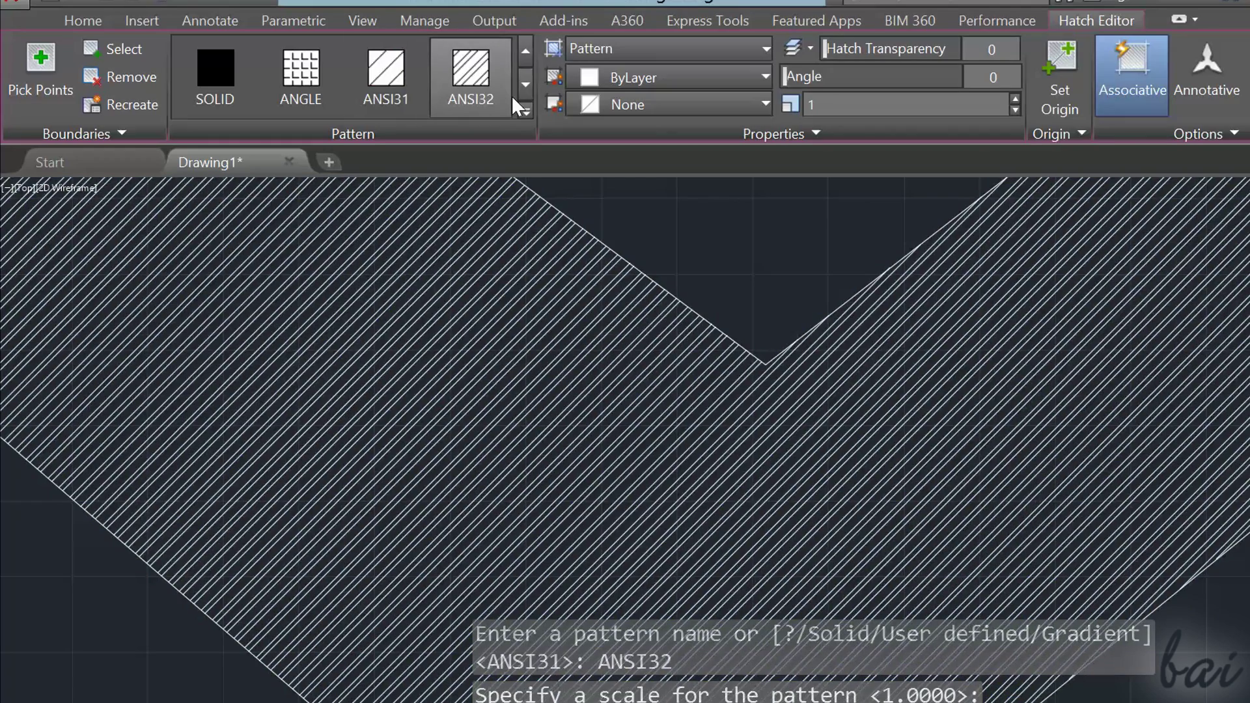
pyautogui.click(526, 83)
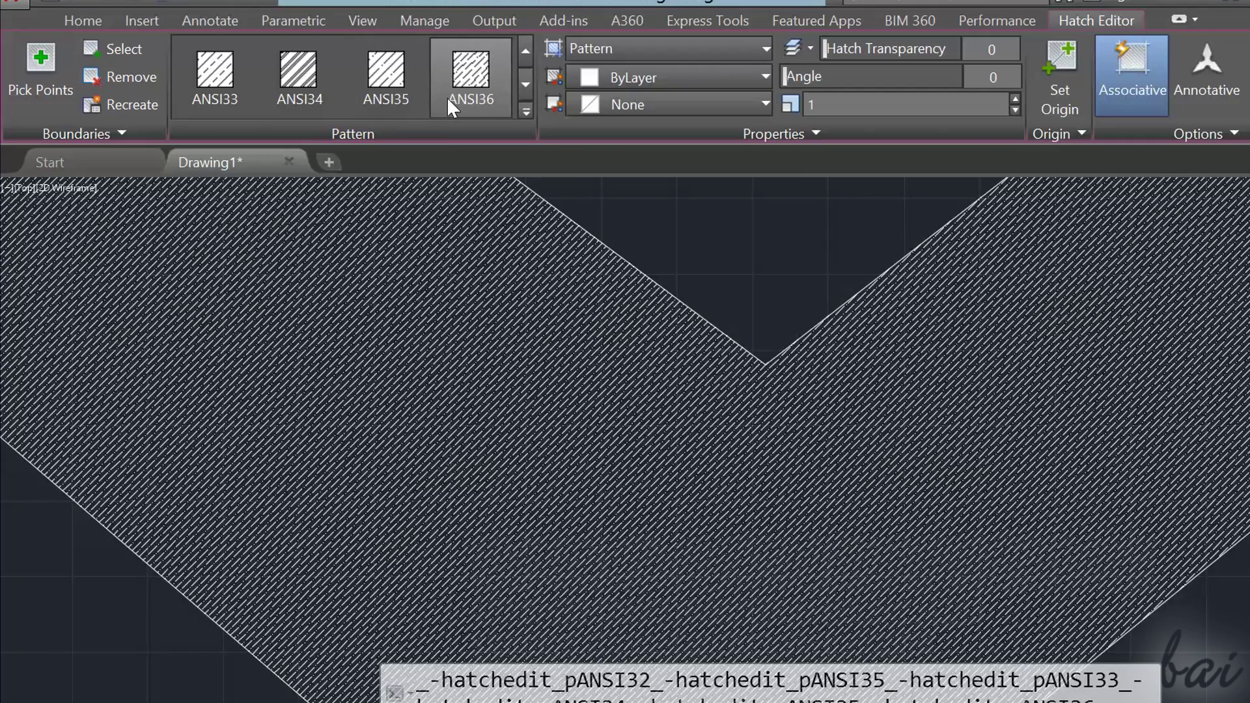
# - Change the zigzag fill to a solid light-blue colour
pyautogui.click(525, 84)
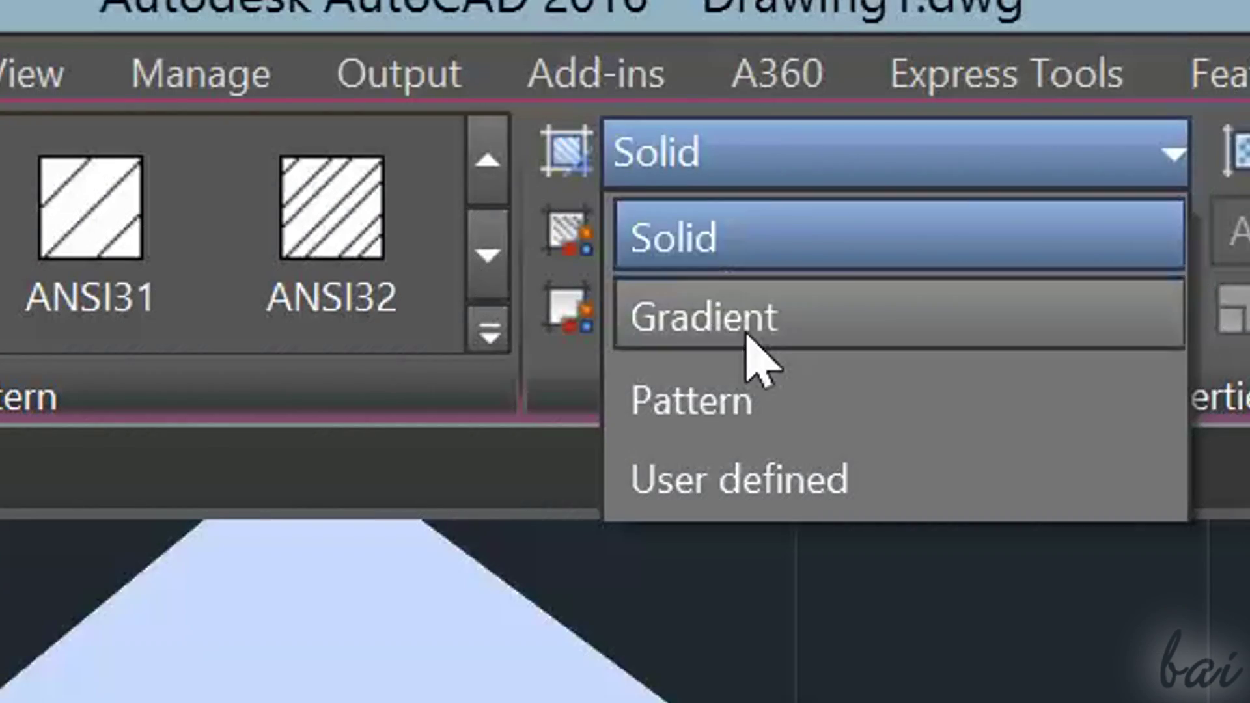
pyautogui.click(765, 403)
pyautogui.click(900, 193)
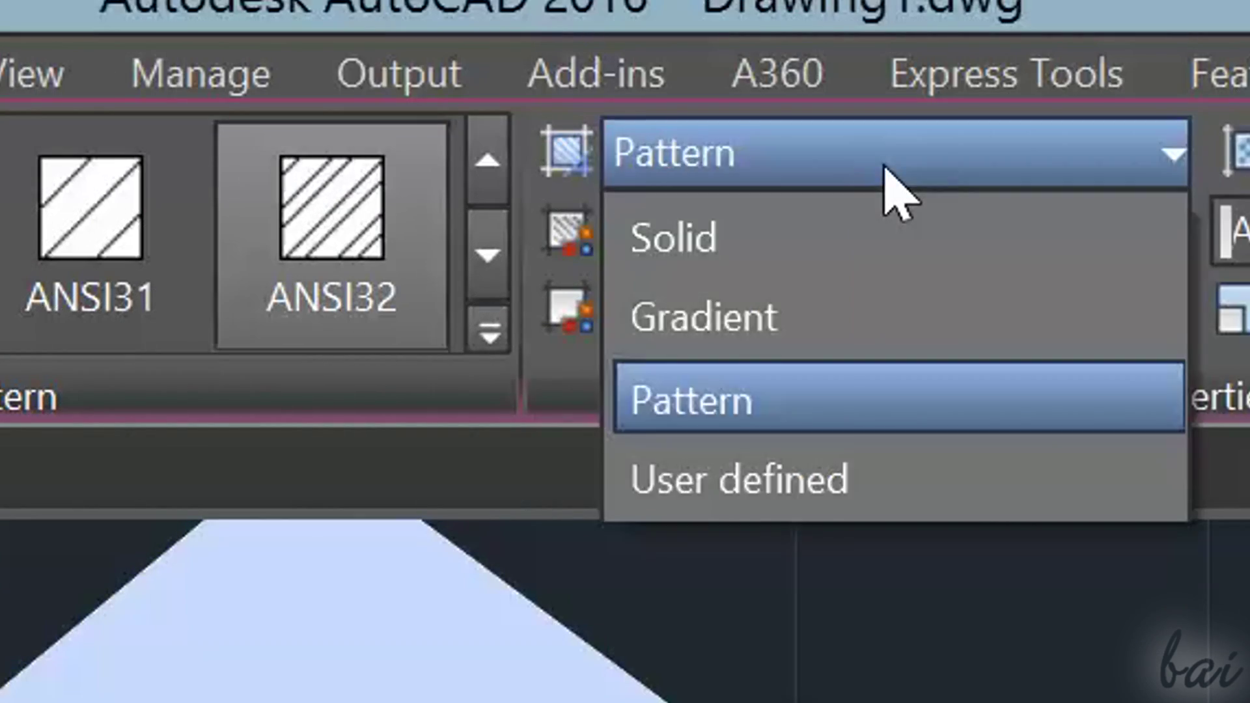
pyautogui.click(865, 264)
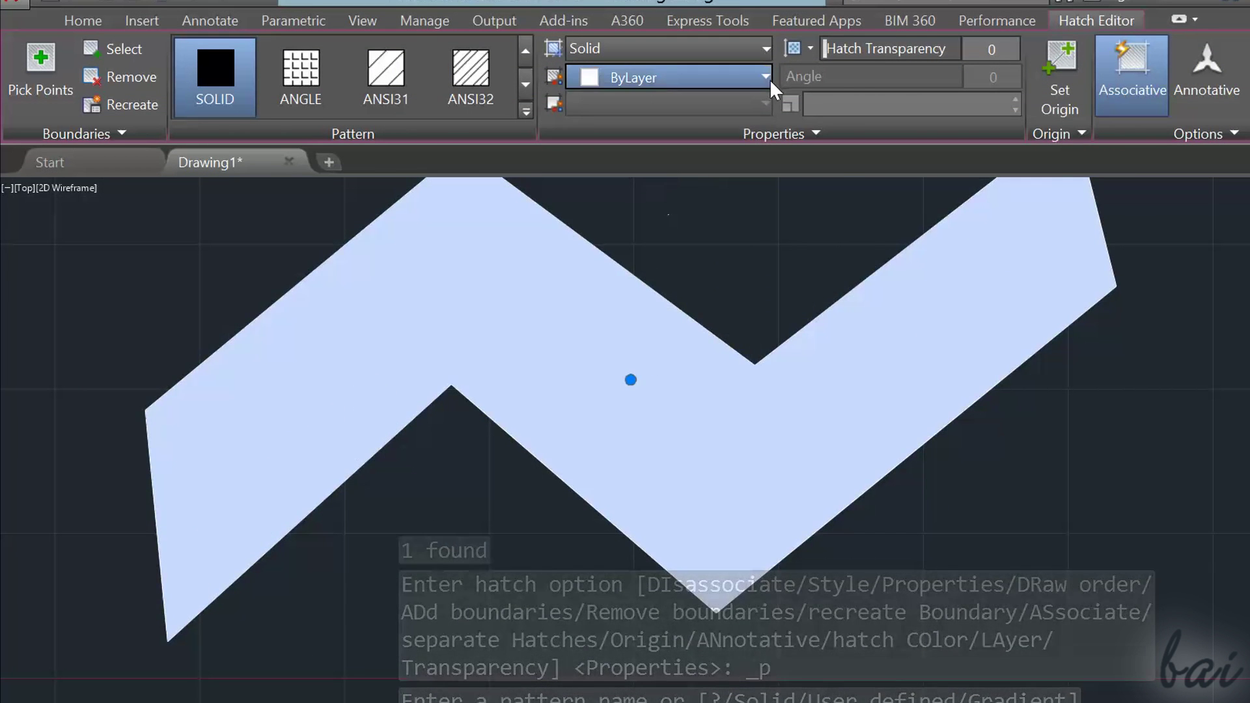
pyautogui.click(766, 78)
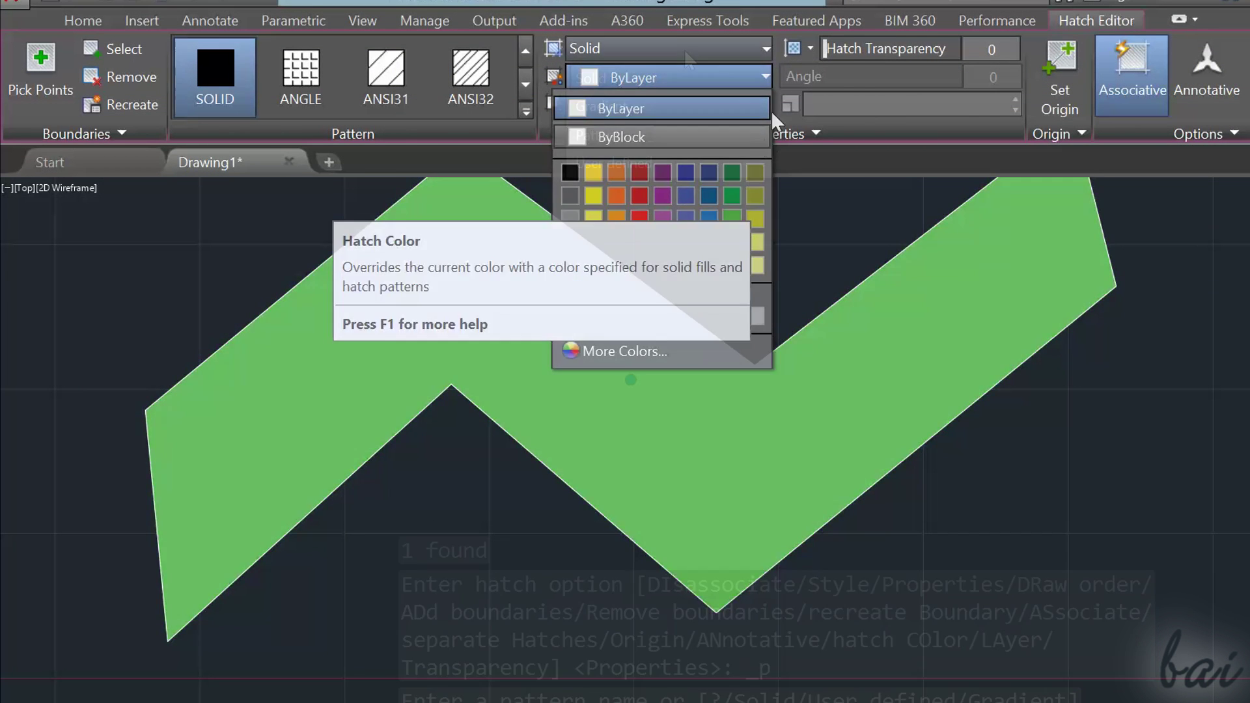
pyautogui.click(709, 265)
# - Switch to a blue-to-yellow gradient using the GR_INVCYL pattern
pyautogui.click(684, 48)
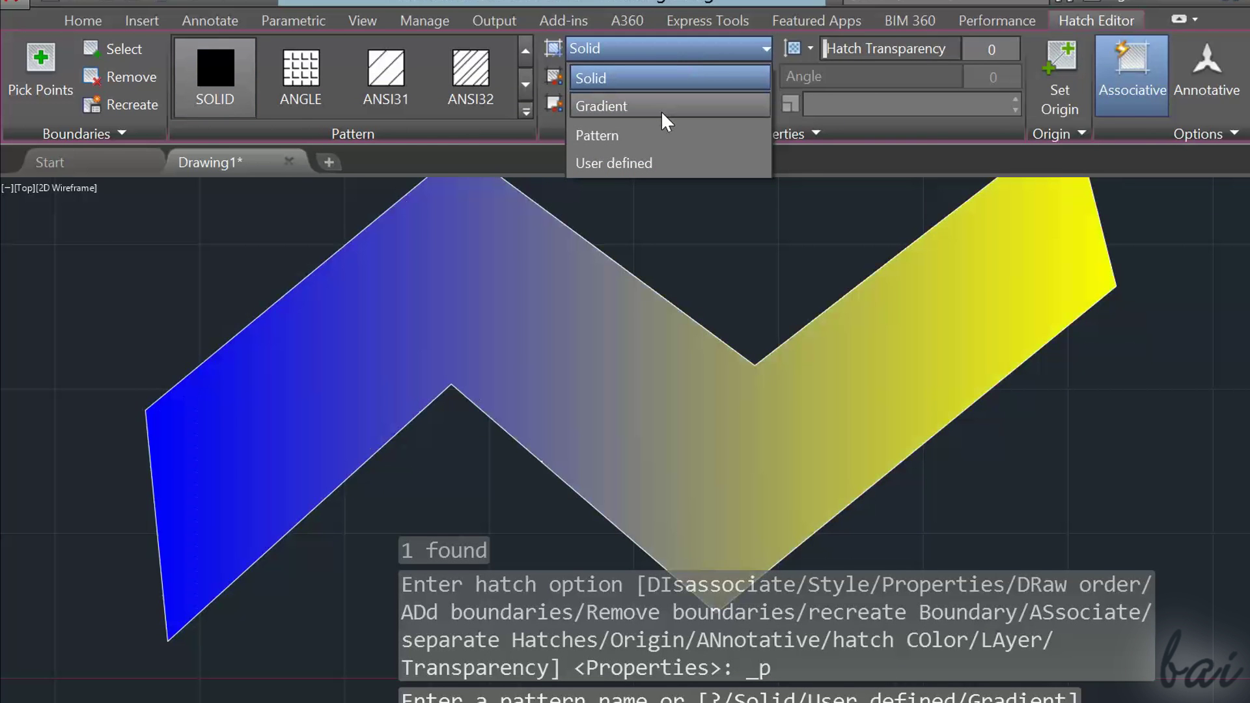
pyautogui.click(661, 111)
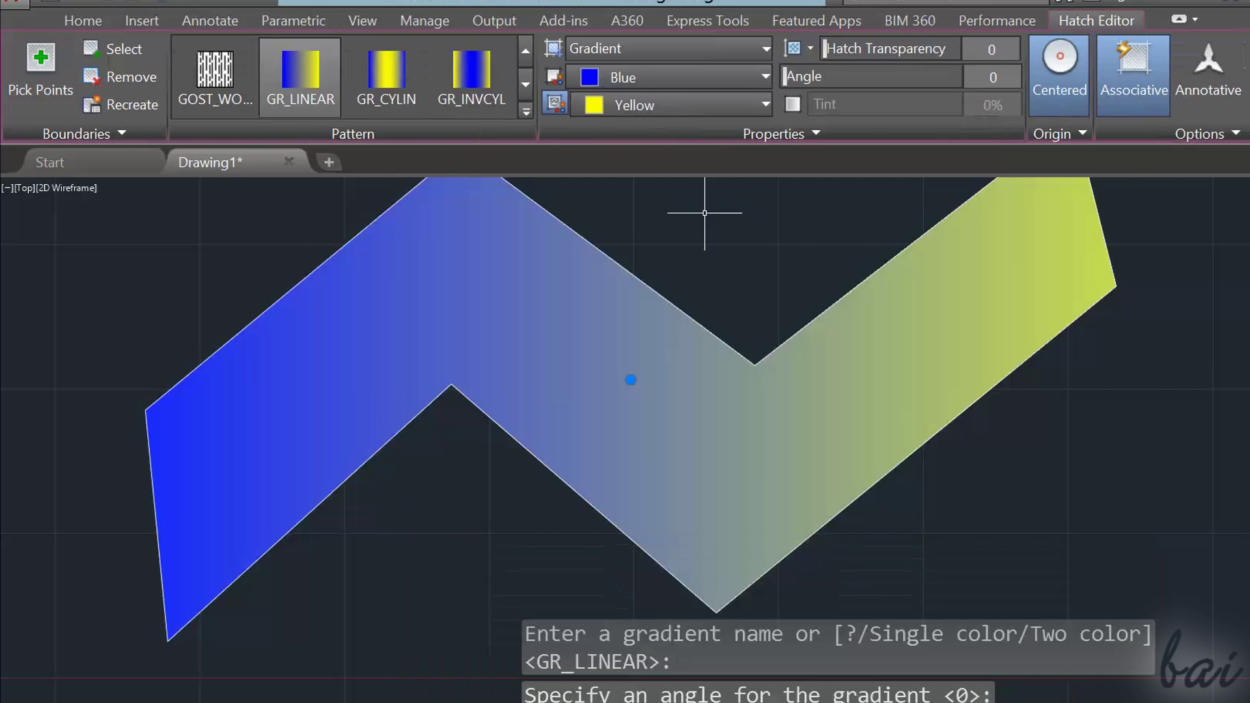
pyautogui.click(703, 77)
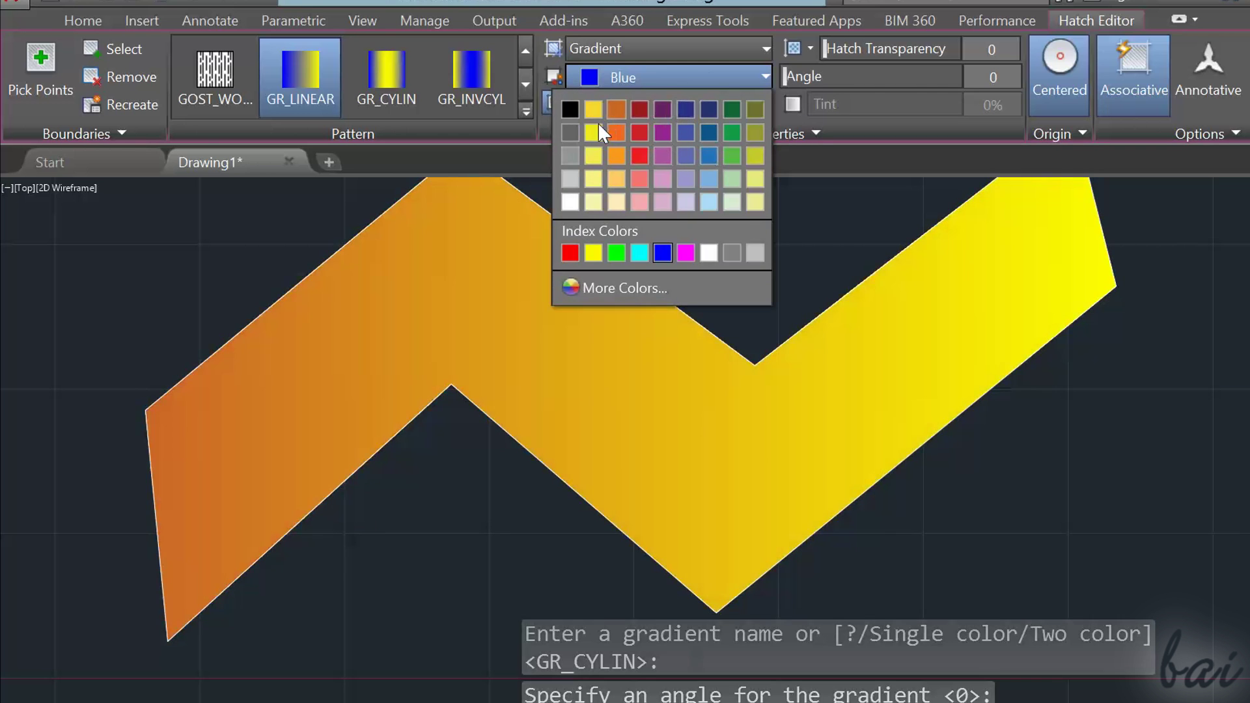
pyautogui.press('Escape')
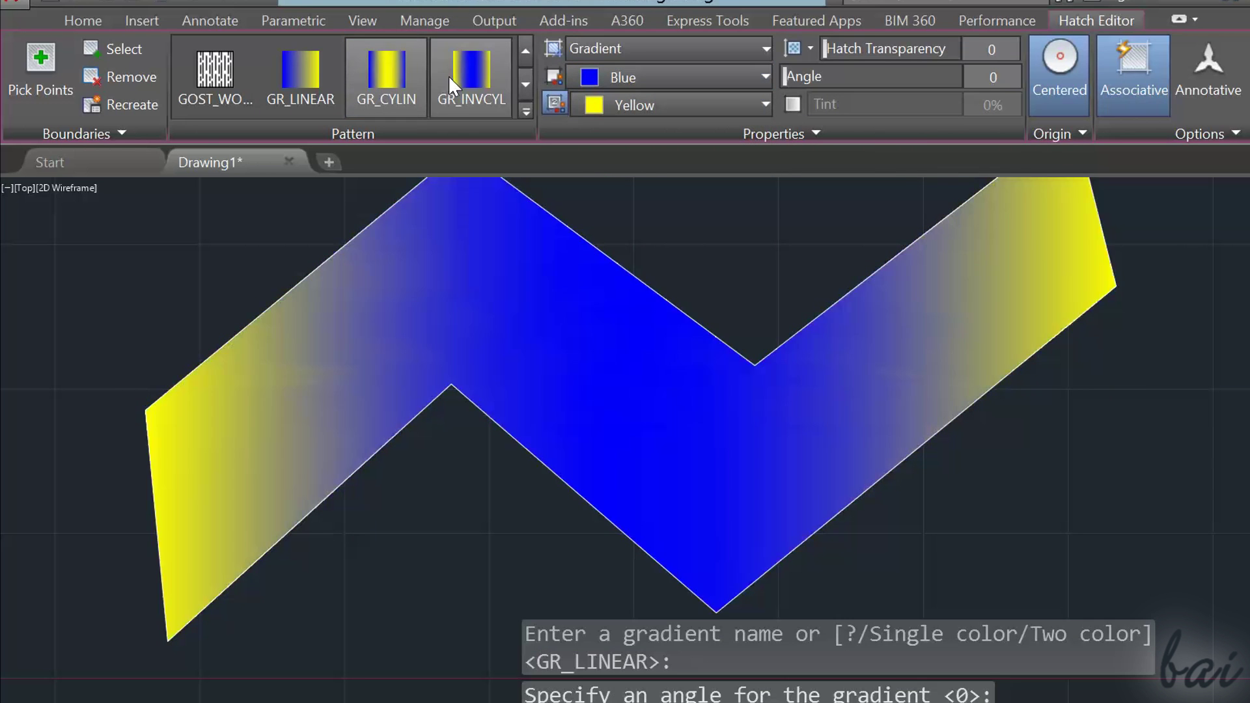
pyautogui.click(448, 76)
pyautogui.click(528, 82)
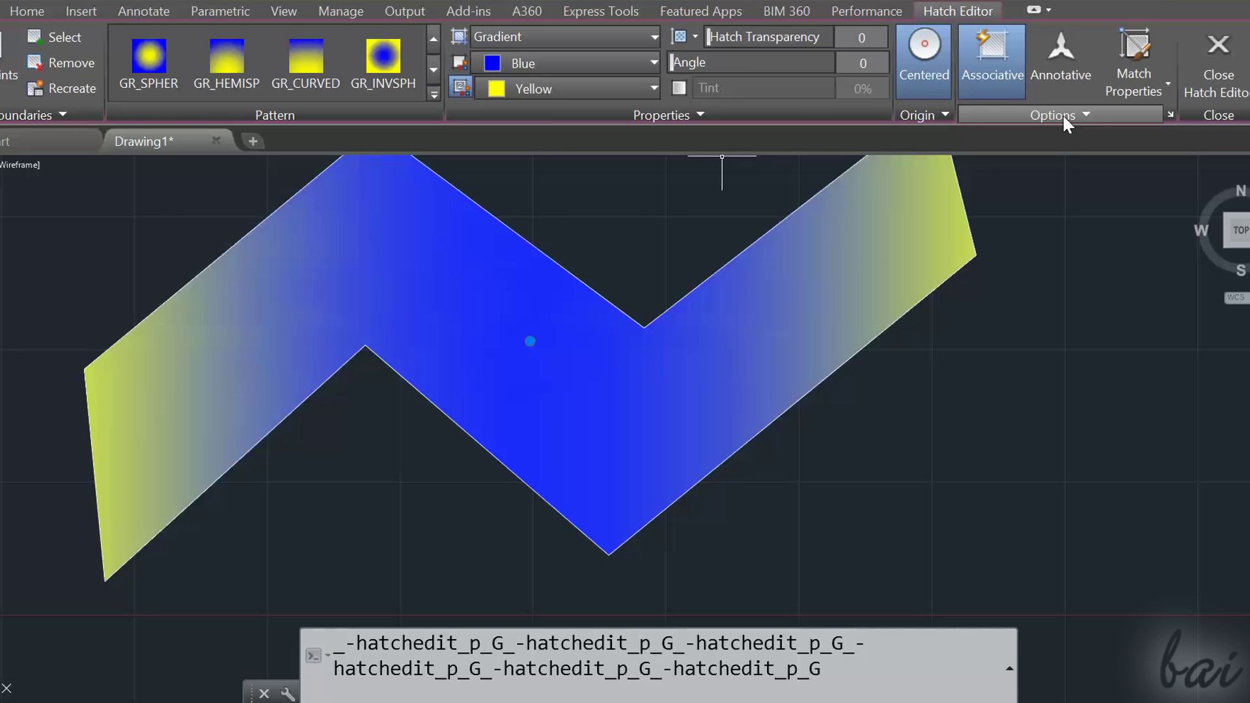
# - Place 40°-rotated, height-25 labels 'Vertex1' and 'Vertex2' at the triangle's left and top-right vertices
pyautogui.click(1167, 110)
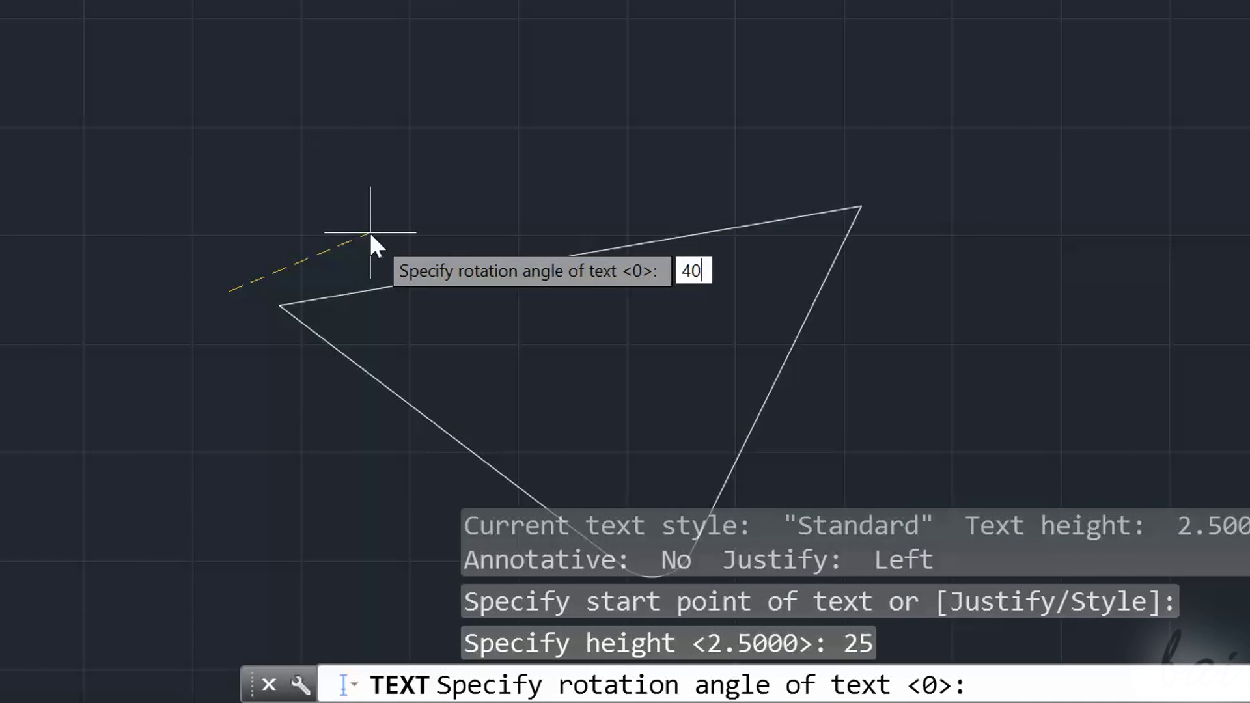
pyautogui.press('Return')
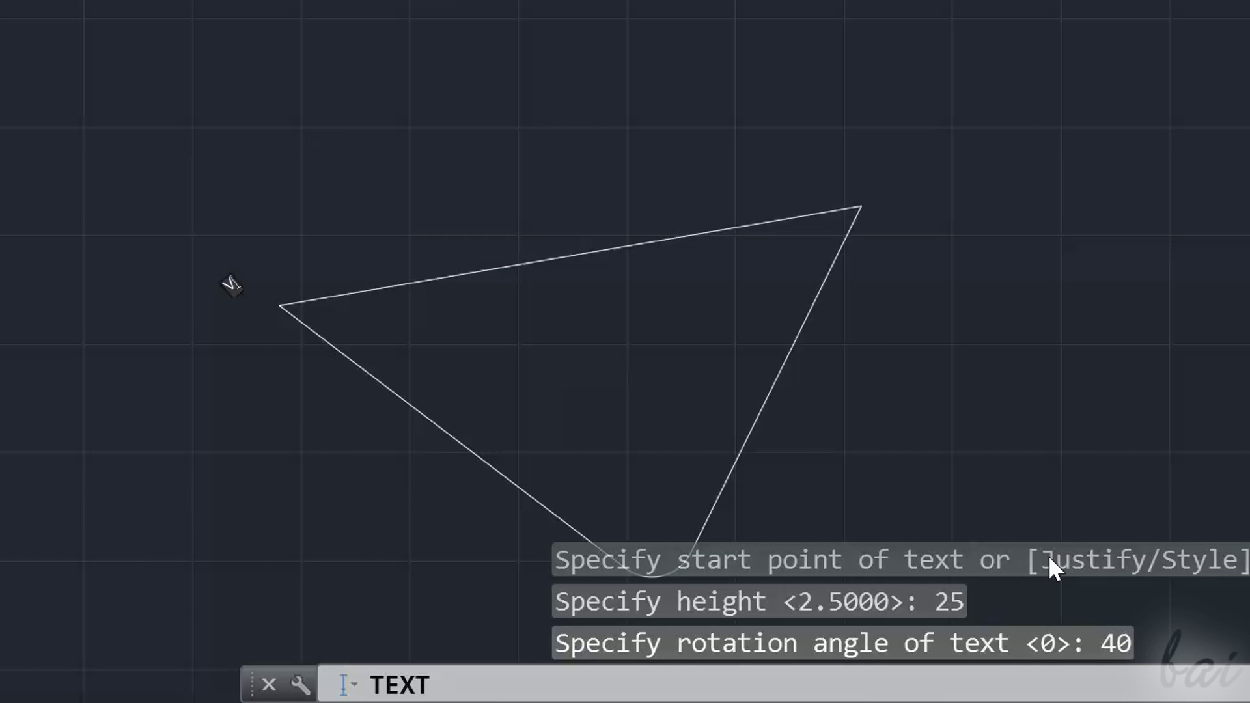
pyautogui.write('ertex1')
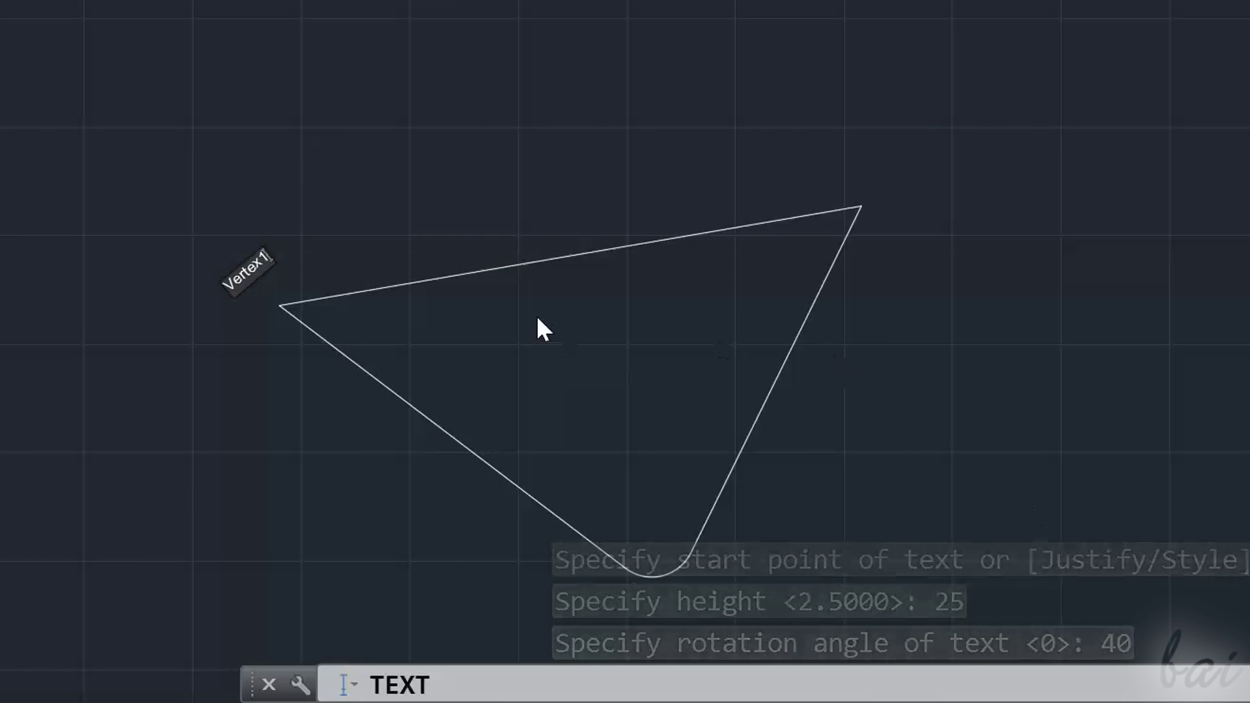
pyautogui.scroll(2, 538, 319)
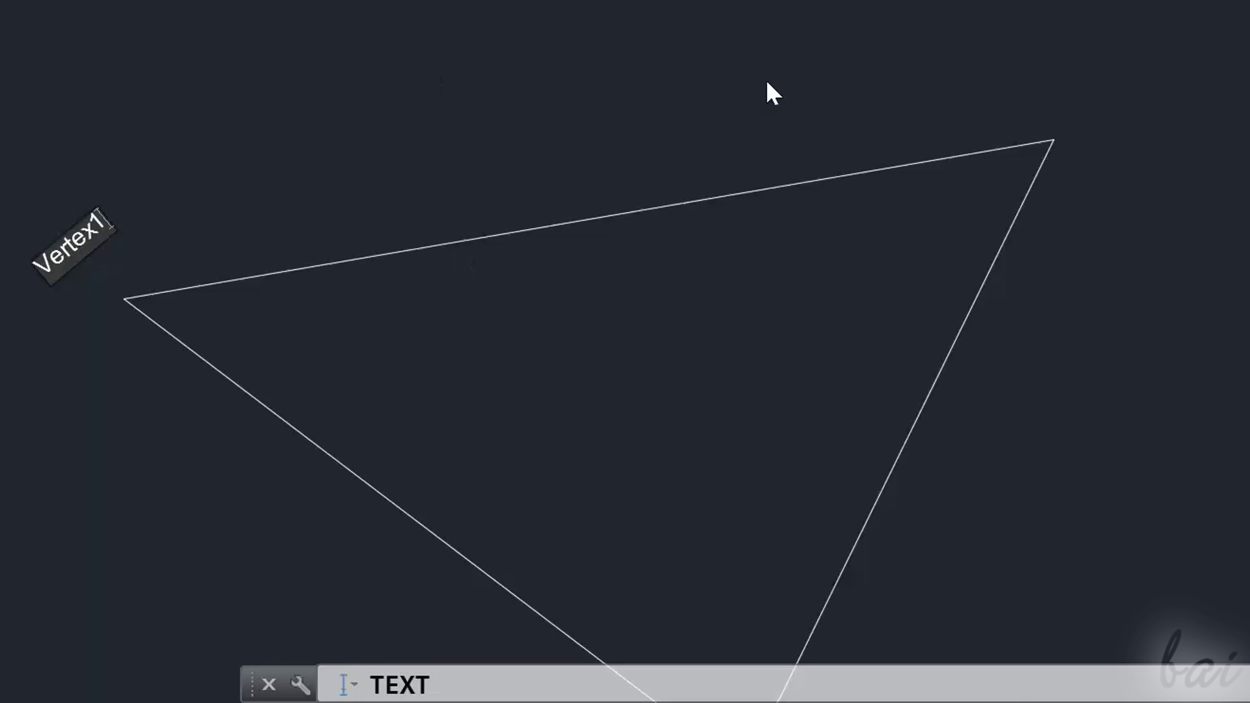
pyautogui.write('V')
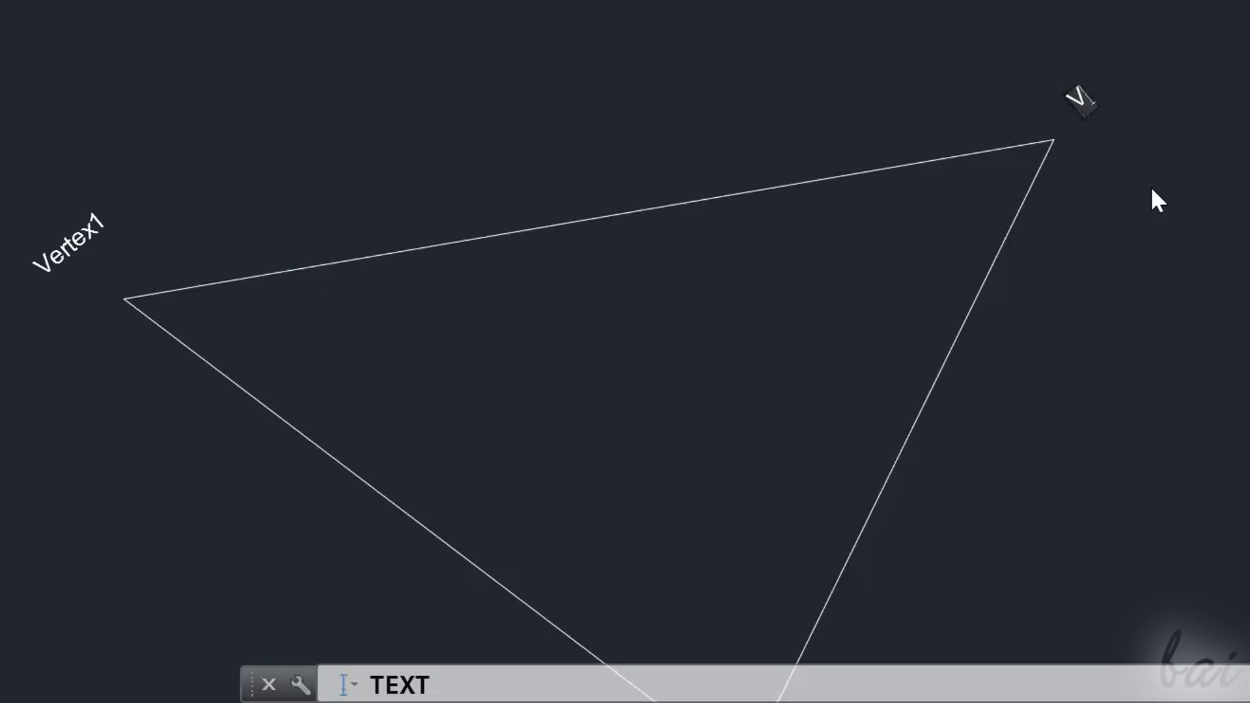
pyautogui.write('ertex')
pyautogui.write('2')
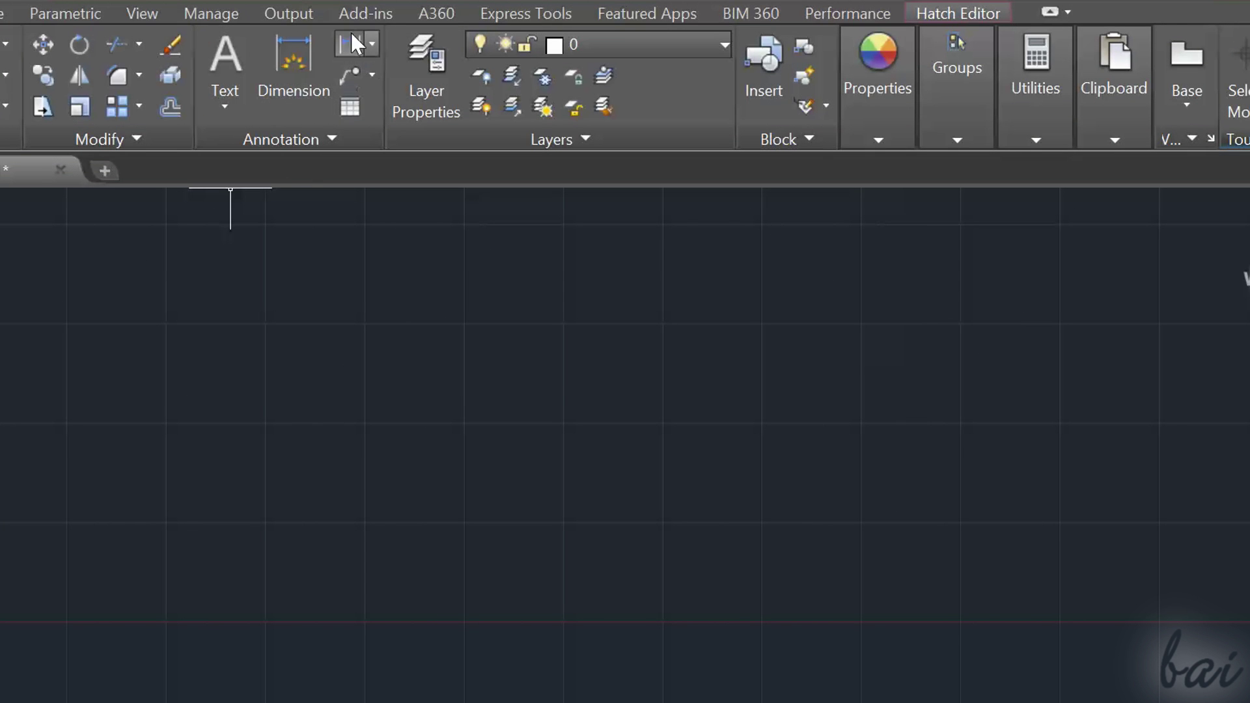
# - Start a multiline text note and set its box with two opposite corners
pyautogui.click(236, 63)
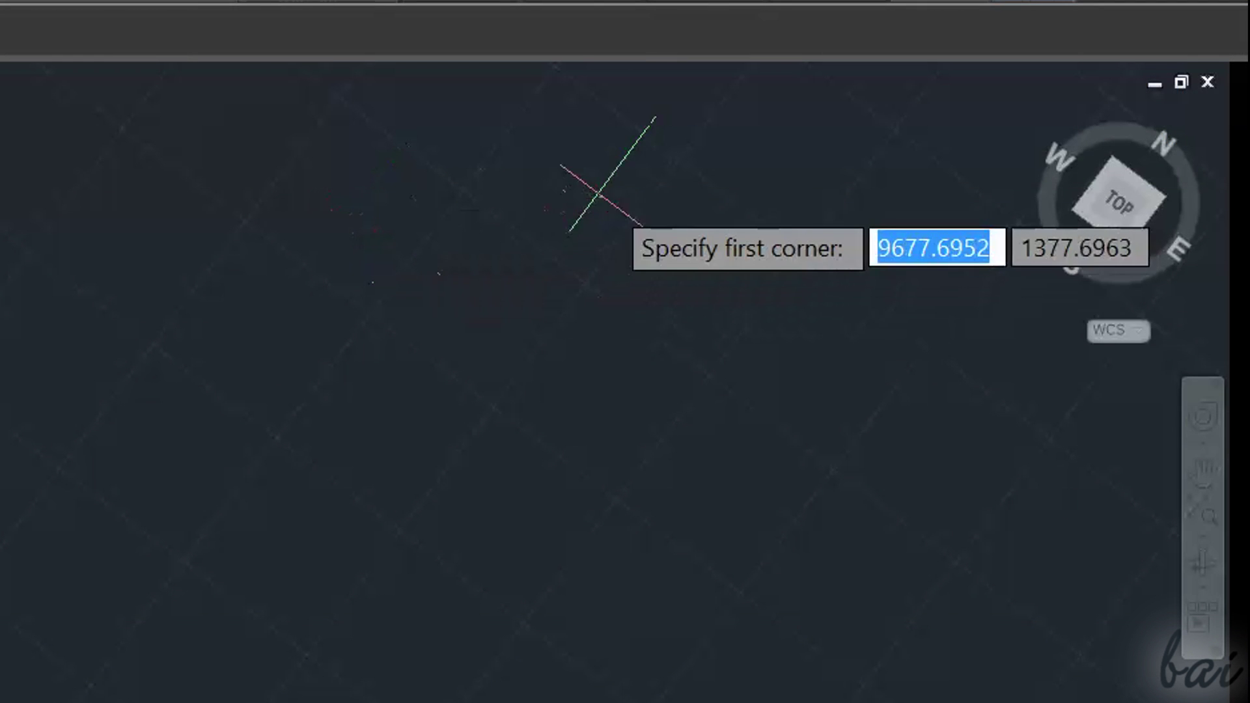
pyautogui.click(599, 191)
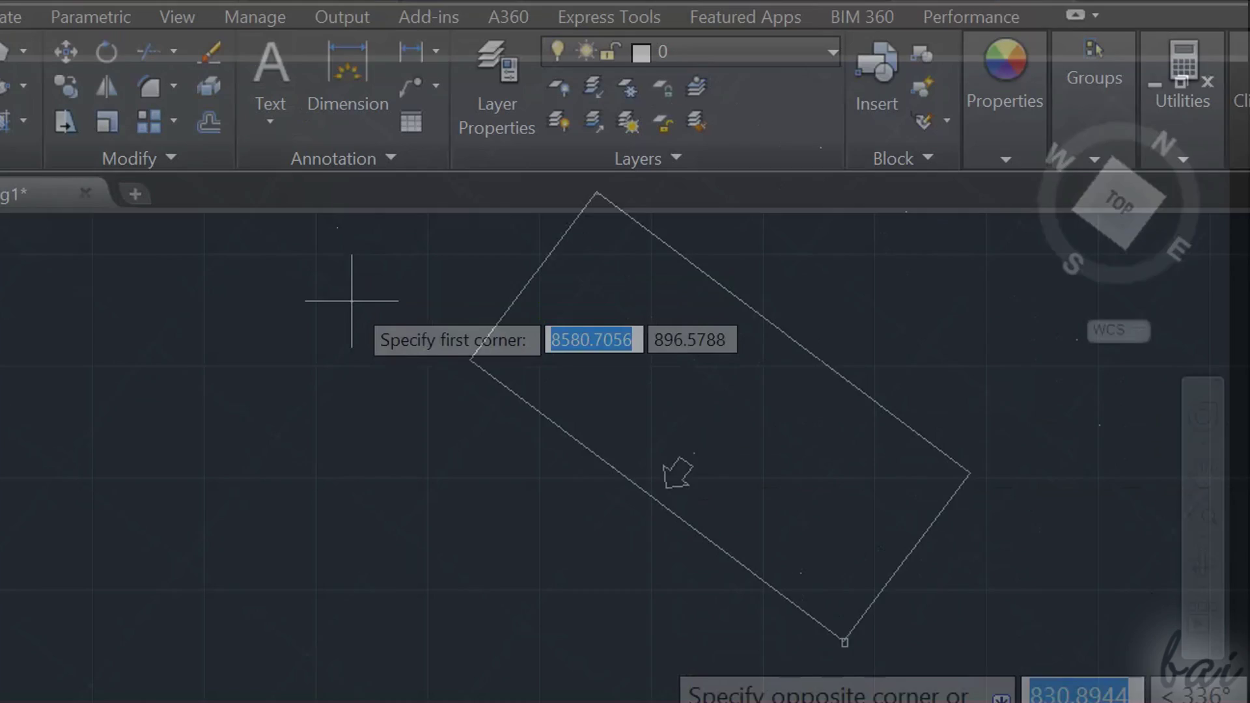
pyautogui.click(354, 303)
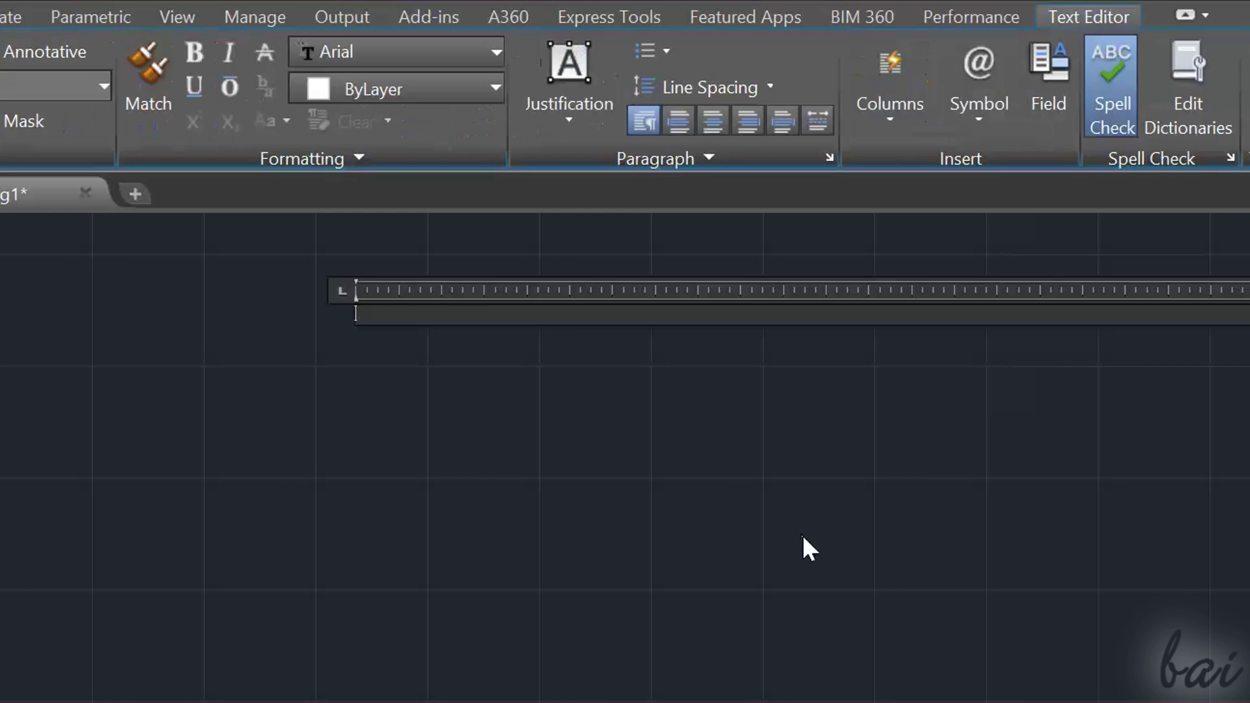
# - Type the two-line note and try the Arial Unicode MS and Batang fonts
pyautogui.write('Hellooooooooo')
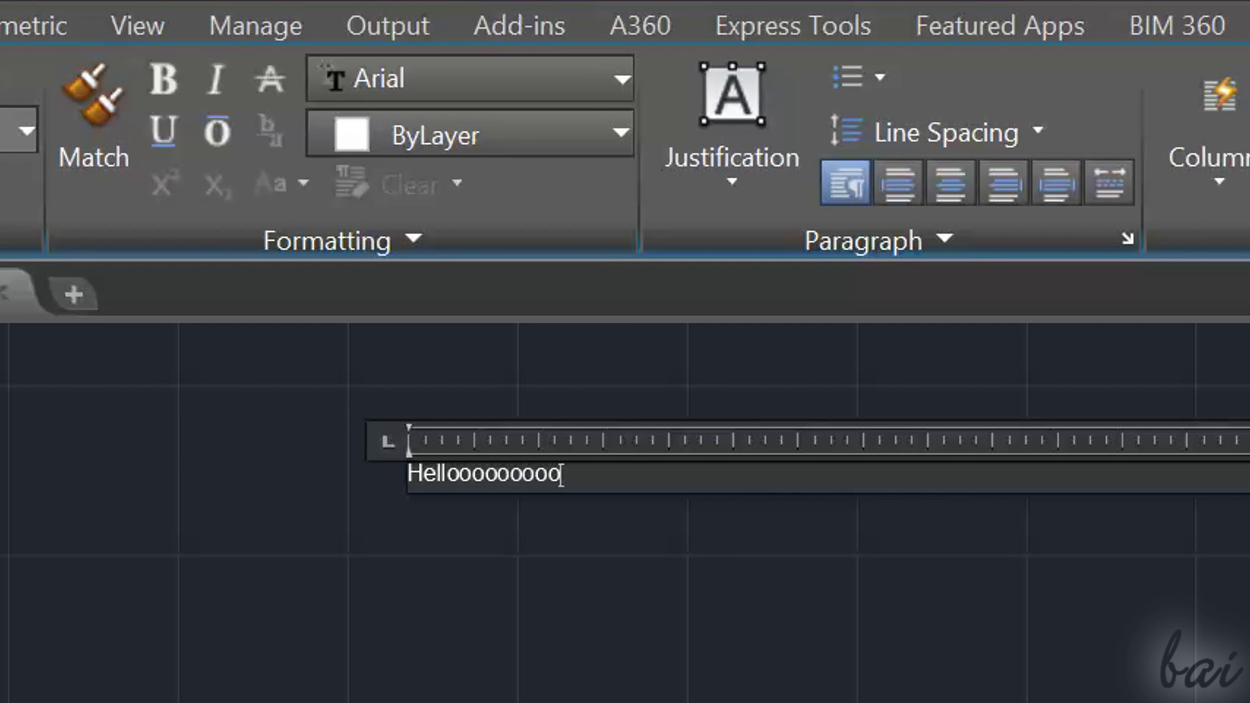
pyautogui.press('Return')
pyautogui.write('This is AutoCAD 2016!')
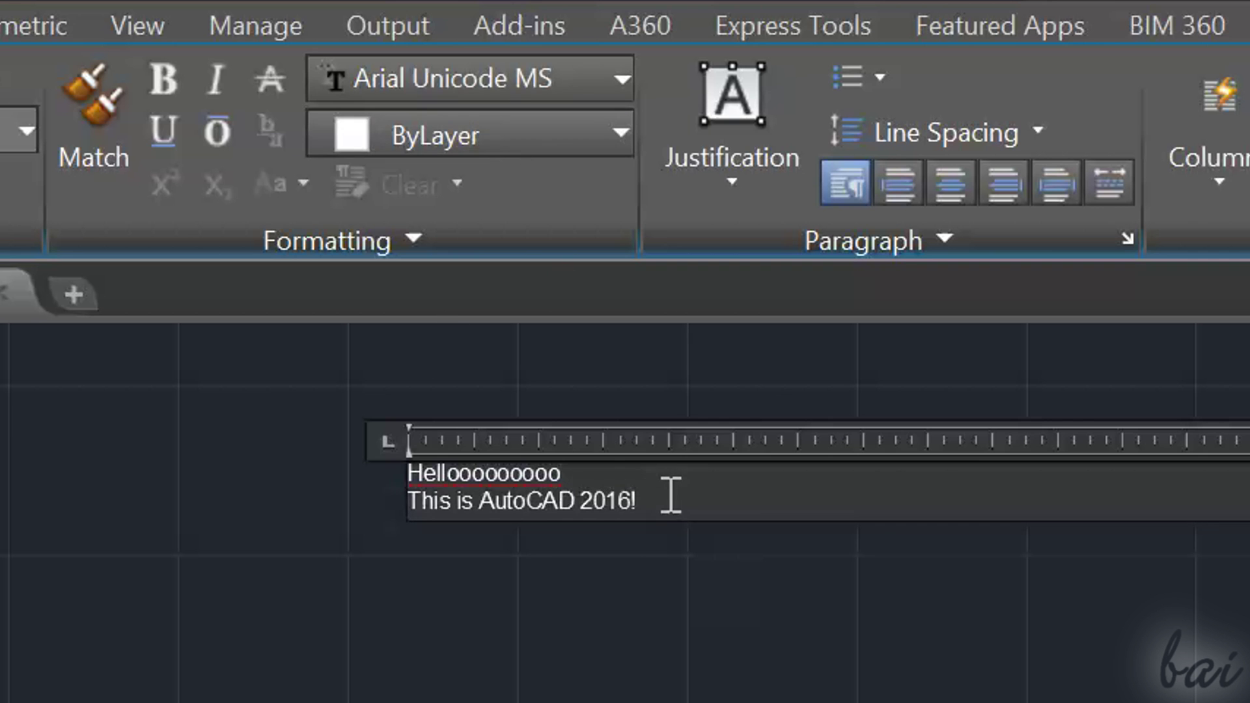
pyautogui.click(442, 81)
pyautogui.click(419, 352)
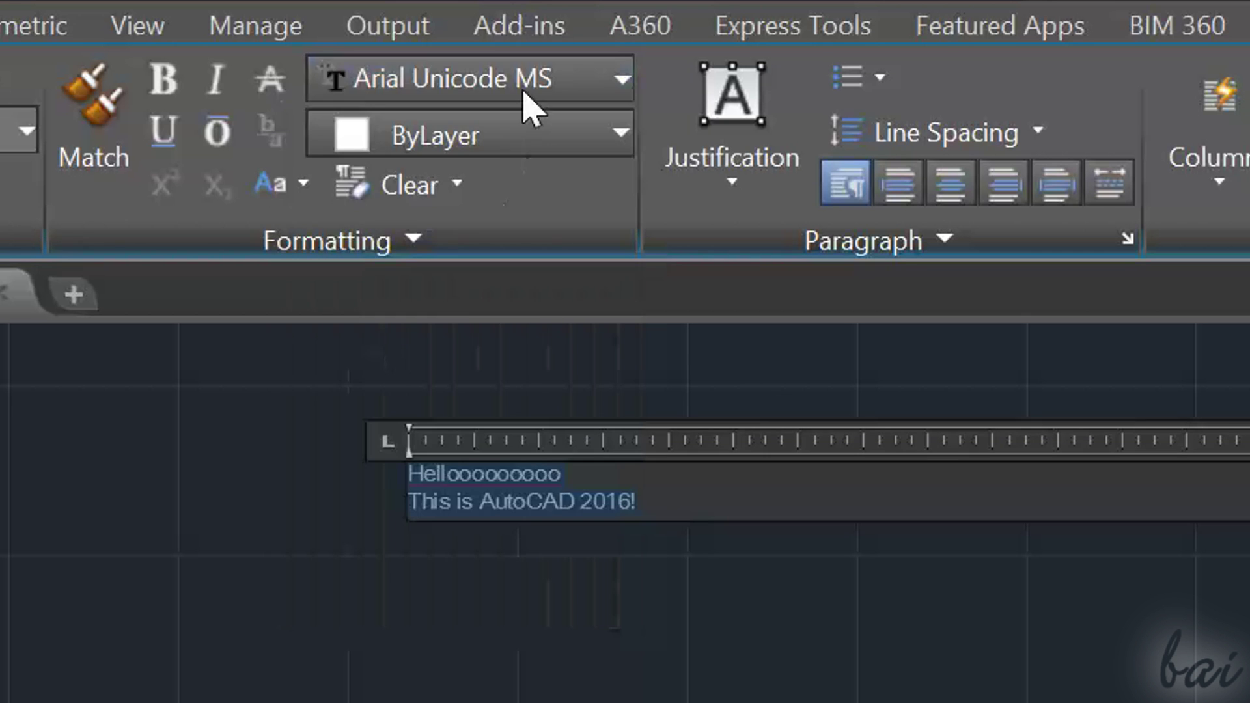
pyautogui.click(469, 78)
pyautogui.click(384, 462)
# - Try italic, underline, overline and the centre, right and justified alignments, ending left-aligned
pyautogui.click(212, 81)
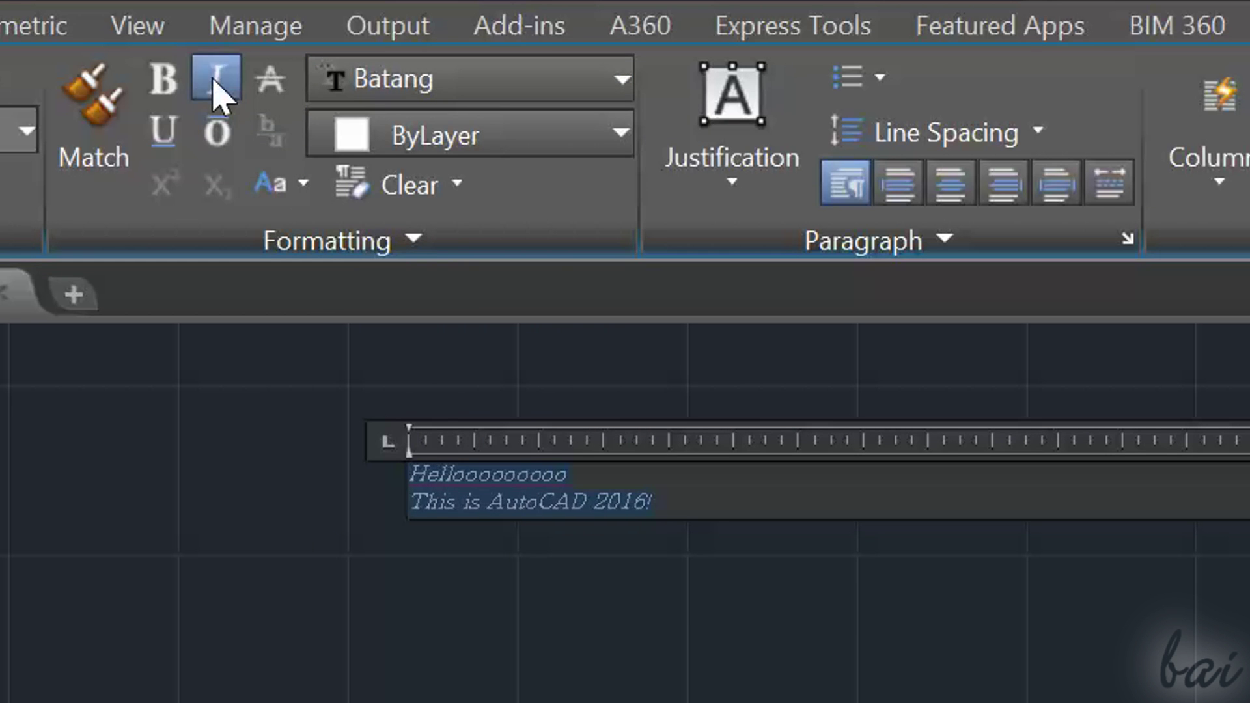
pyautogui.click(211, 81)
pyautogui.click(163, 130)
pyautogui.click(217, 133)
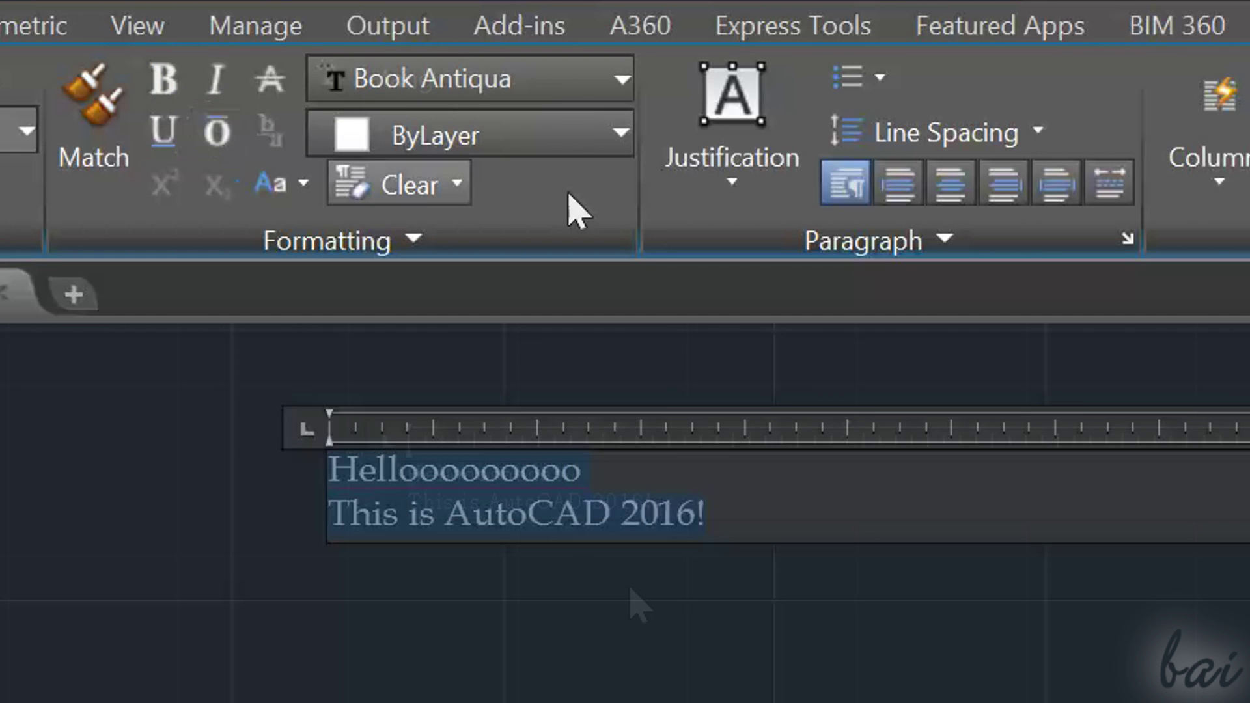
pyautogui.click(940, 191)
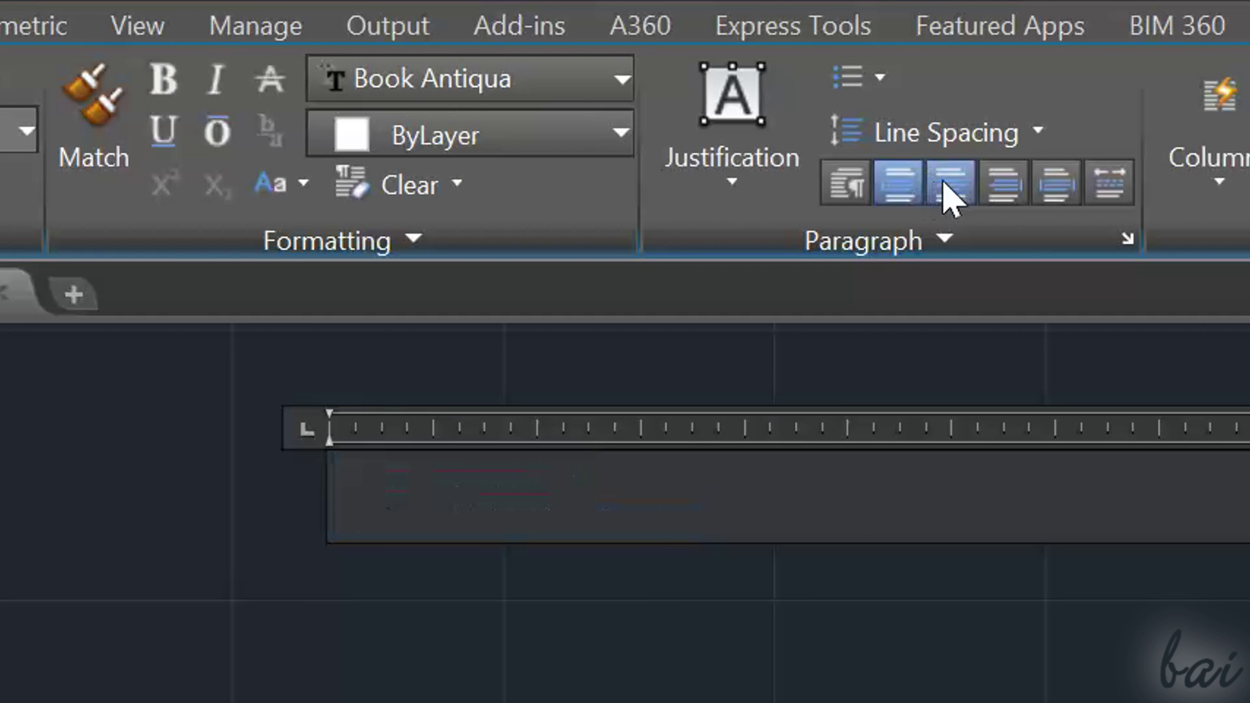
pyautogui.click(996, 190)
pyautogui.click(1062, 192)
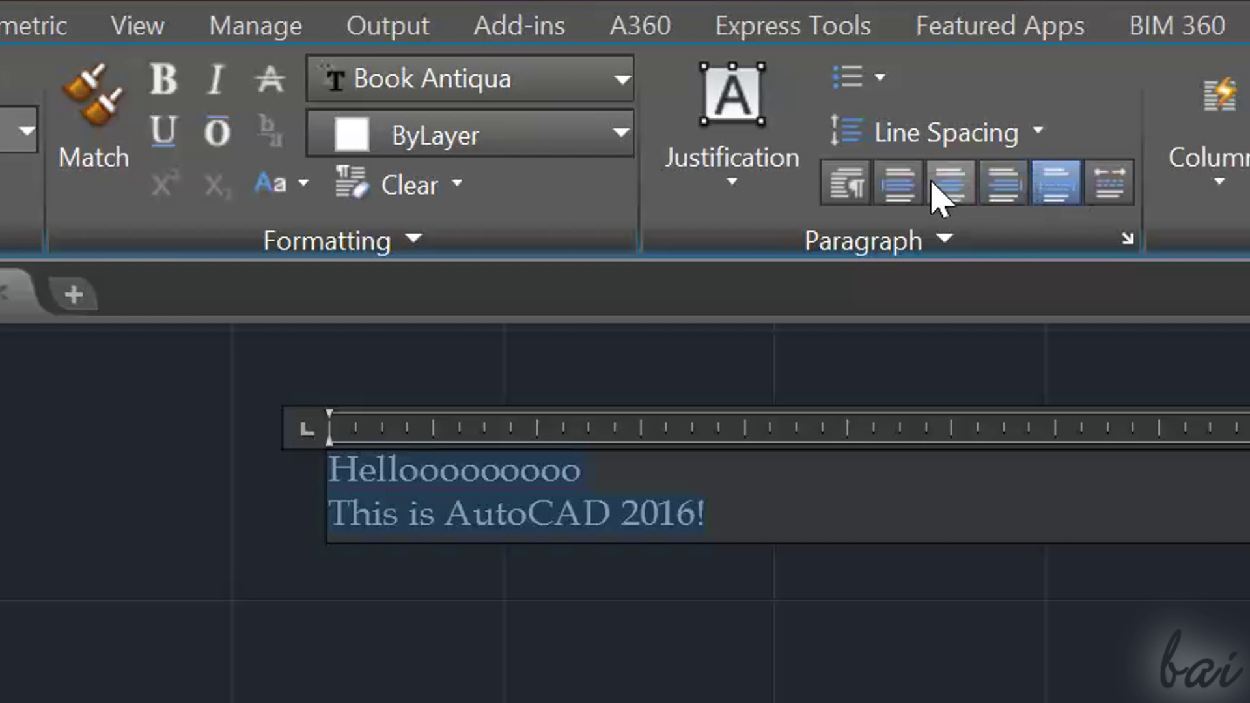
pyautogui.click(939, 192)
pyautogui.click(894, 192)
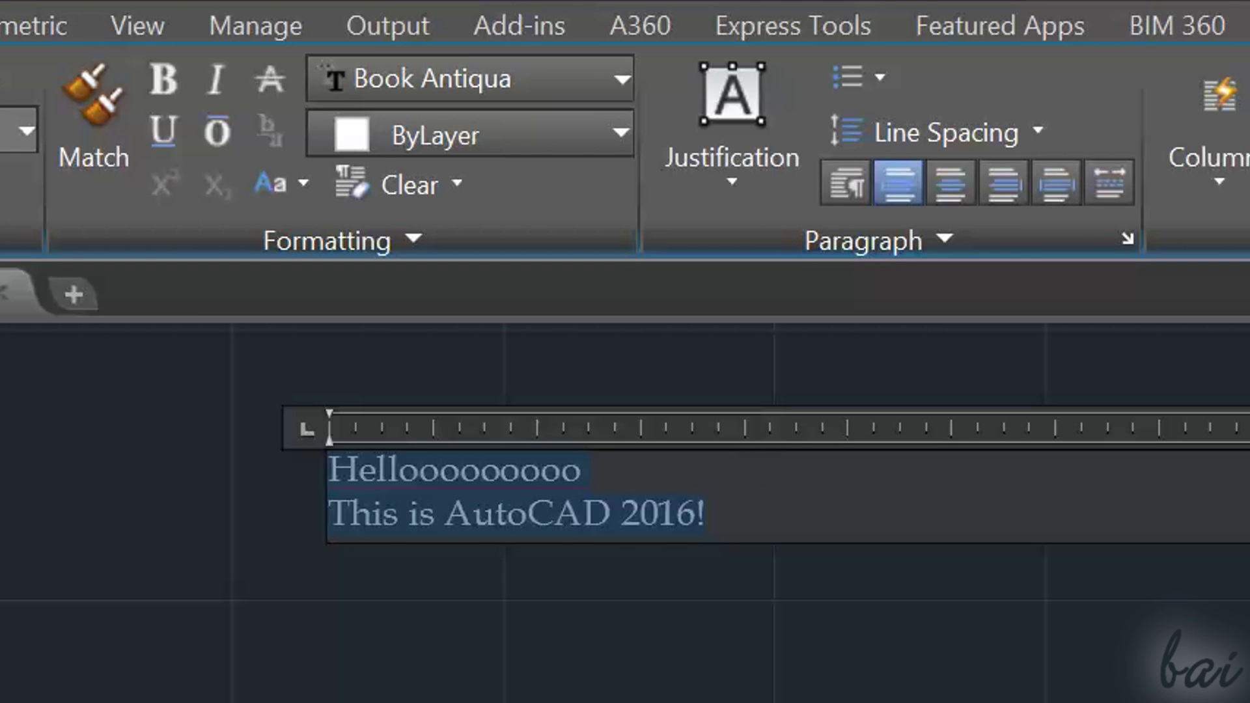
# - Make the words 'AutoCAD 2016' bold and italic
pyautogui.moveTo(694, 515); pyautogui.dragTo(477, 495)
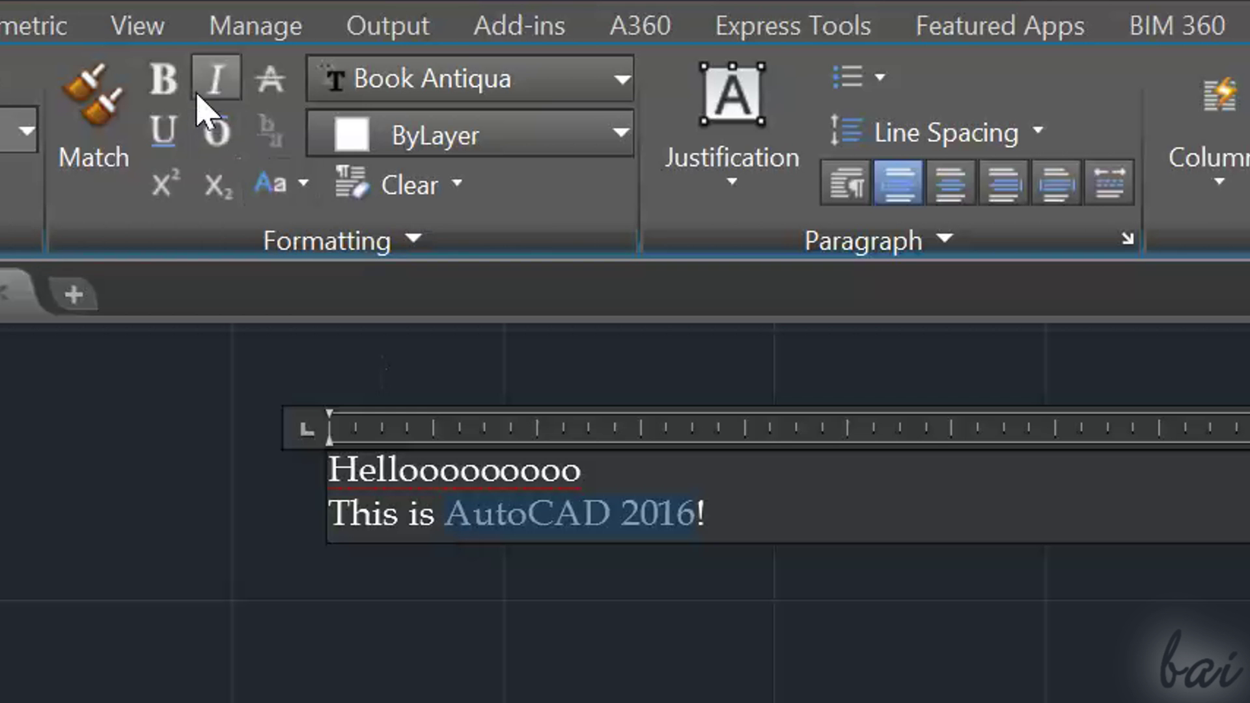
pyautogui.hotkey('ctrl', 'b')
pyautogui.click(211, 105)
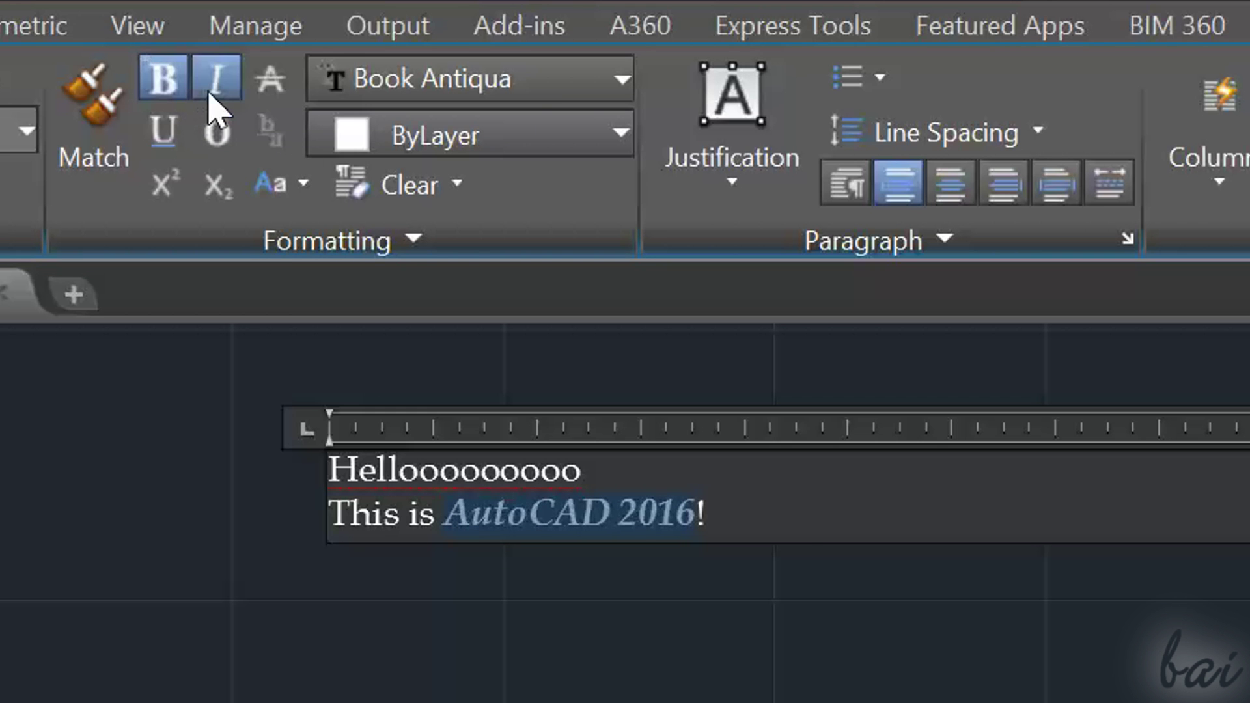
pyautogui.click(801, 533)
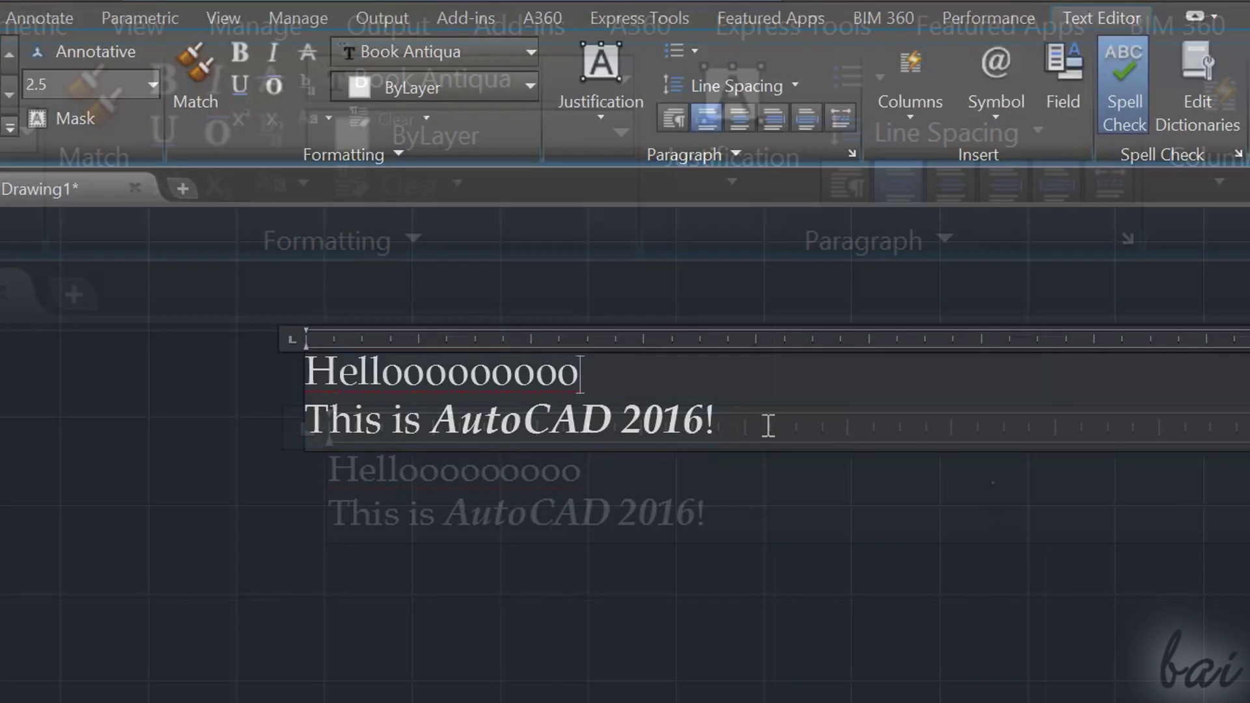
# - Give the whole note a green background mask
pyautogui.hotkey('ctrl', 'a')
pyautogui.click(68, 126)
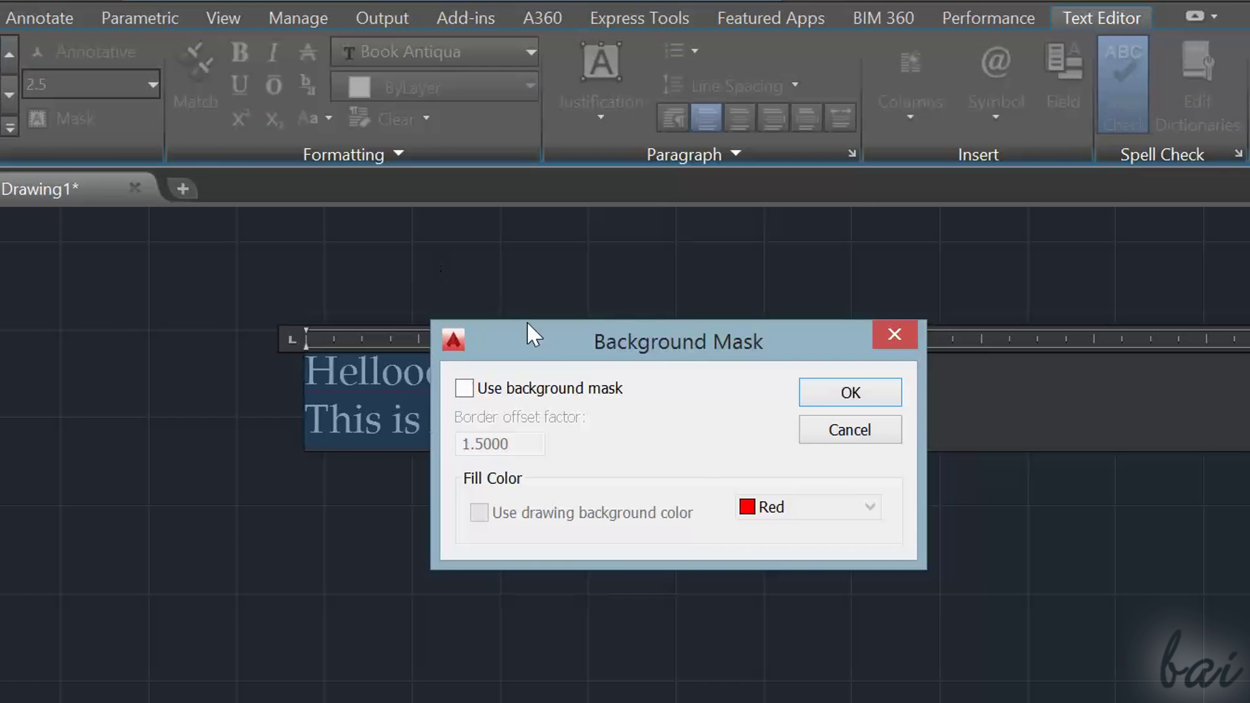
pyautogui.click(776, 292)
pyautogui.click(1120, 411)
pyautogui.click(1081, 477)
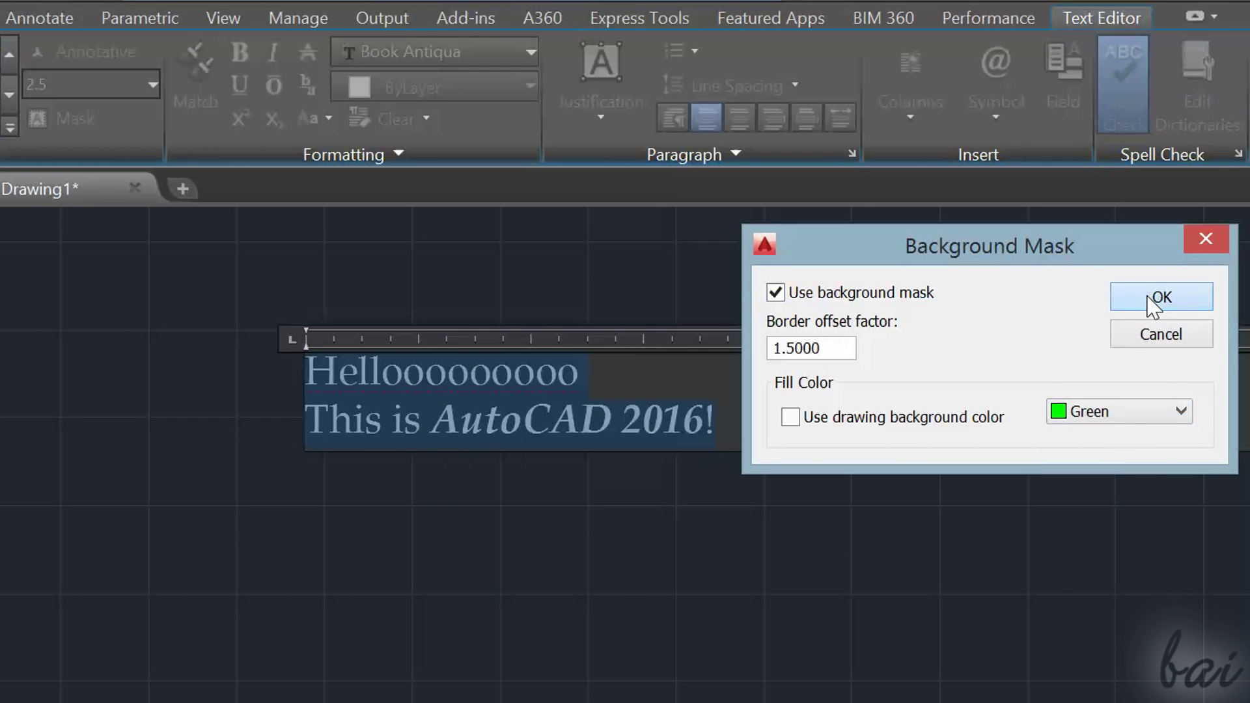
pyautogui.click(1153, 301)
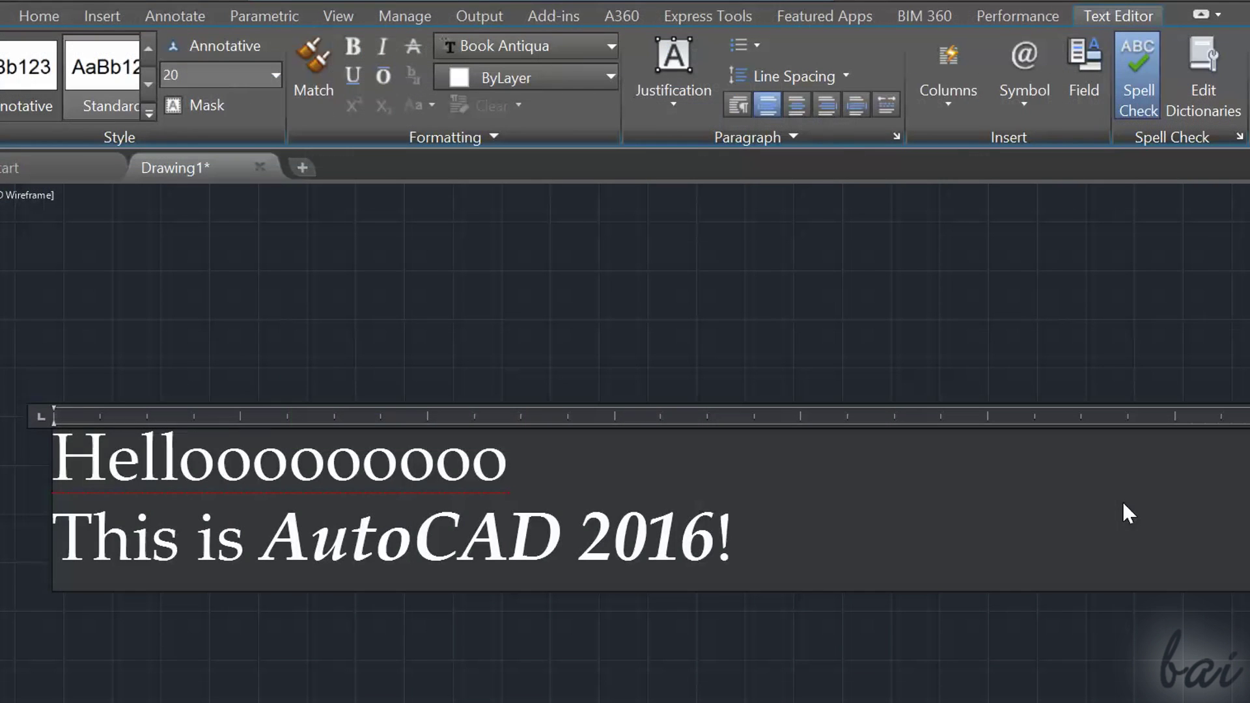
# - Close the text editor and move the note to a new position
pyautogui.click(423, 692)
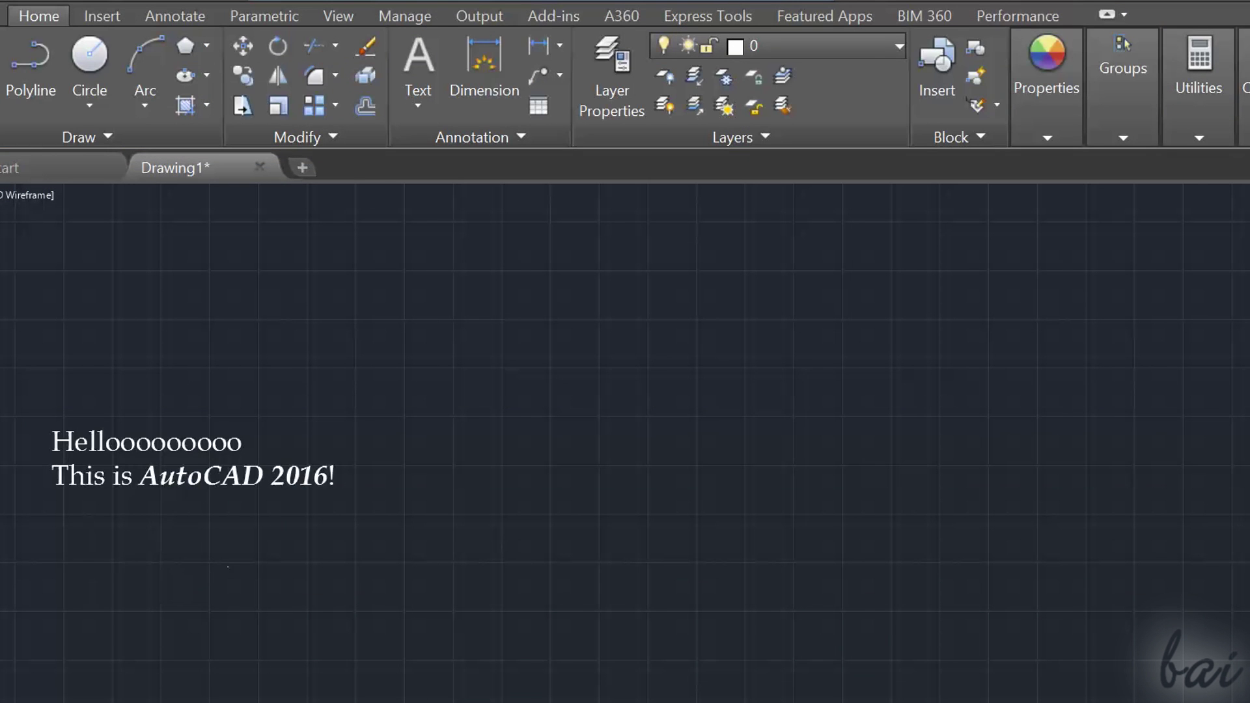
pyautogui.scroll(2, 92, 570)
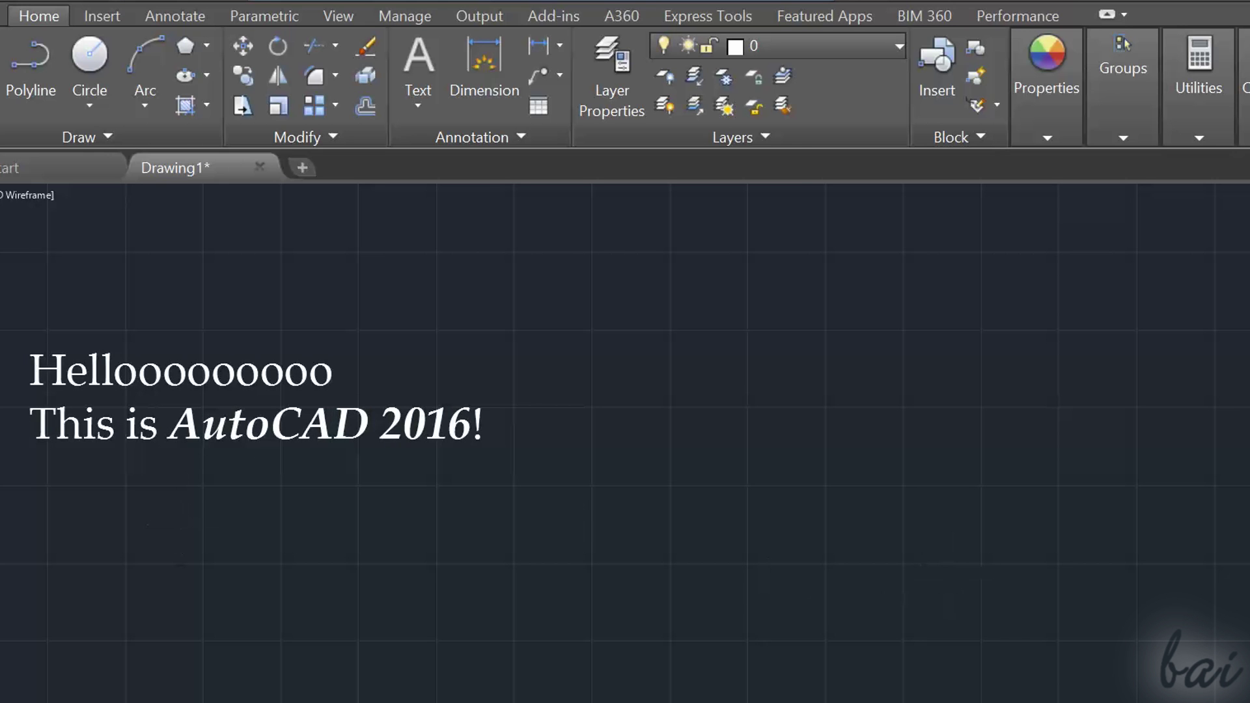
pyautogui.click(220, 423)
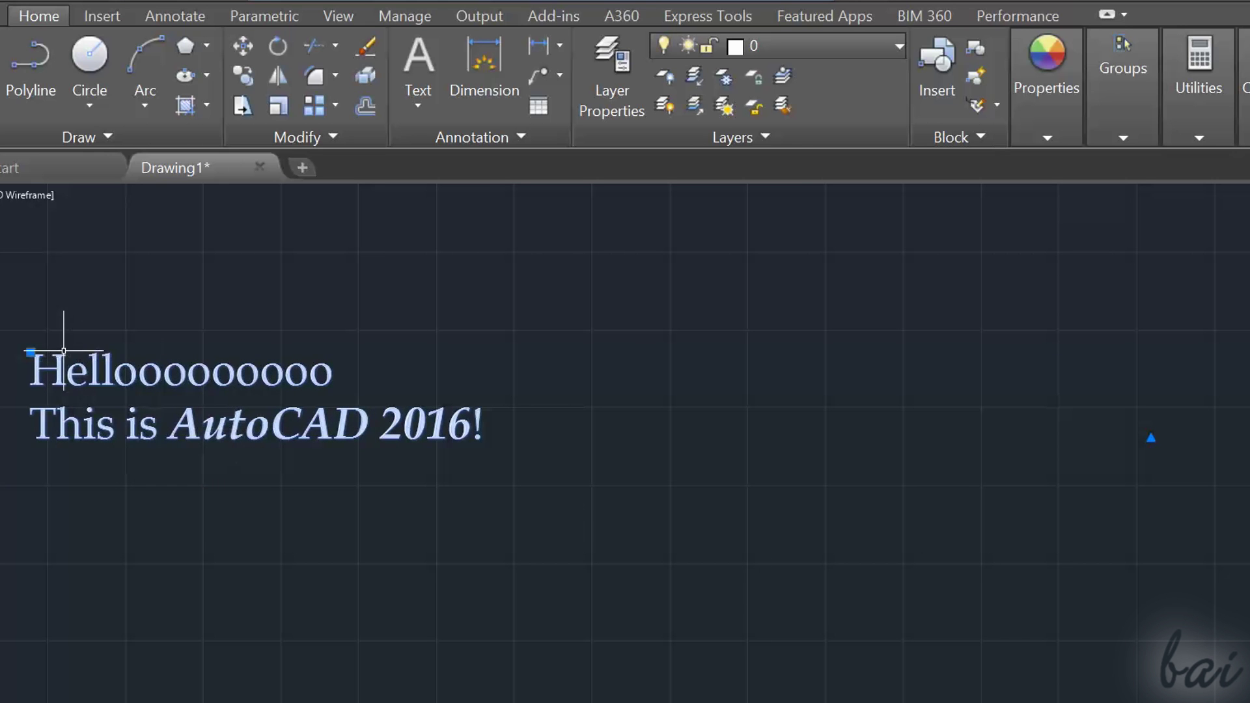
pyautogui.click(31, 353)
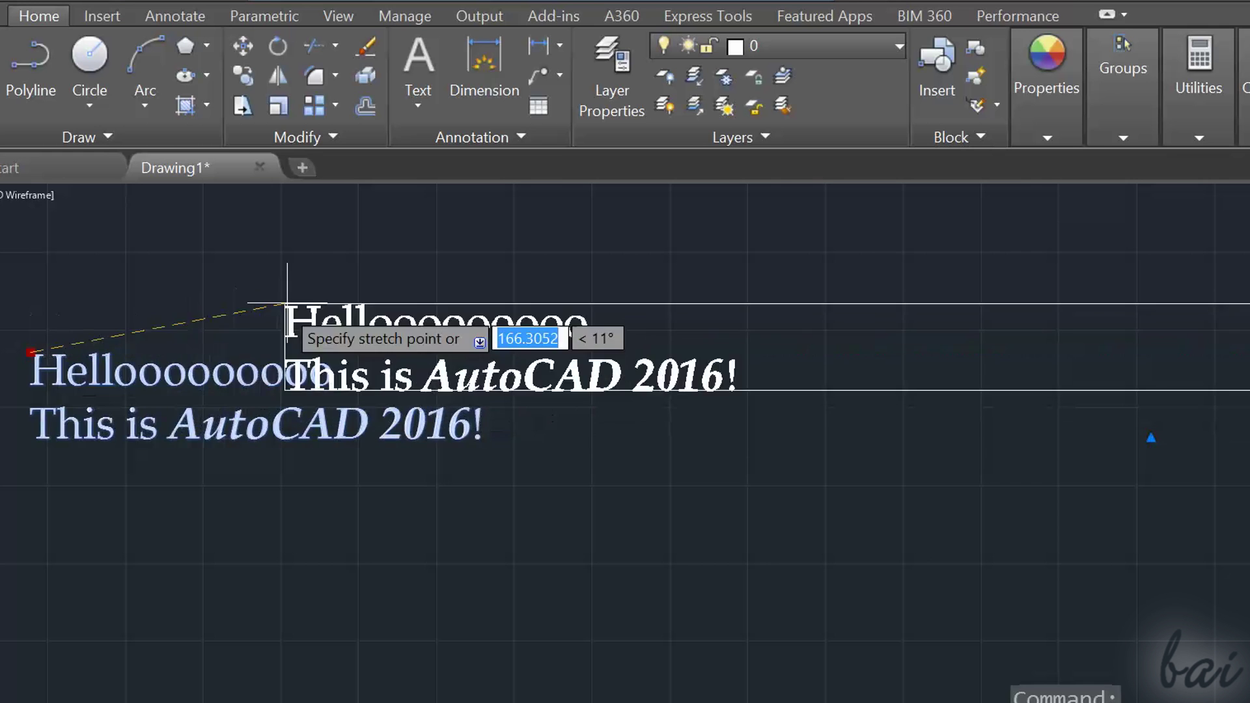
pyautogui.click(263, 285)
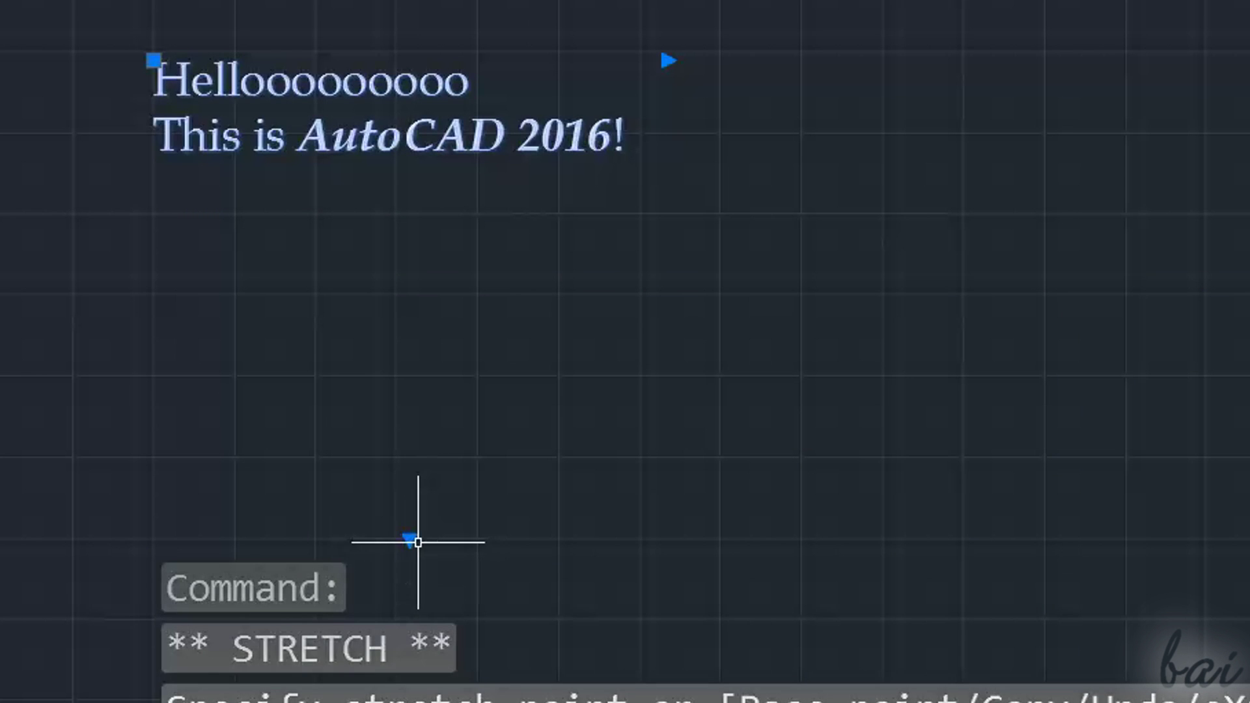
# - Narrow the note so 'This is AutoCAD 2016!' wraps under the Hello line
pyautogui.click(409, 538)
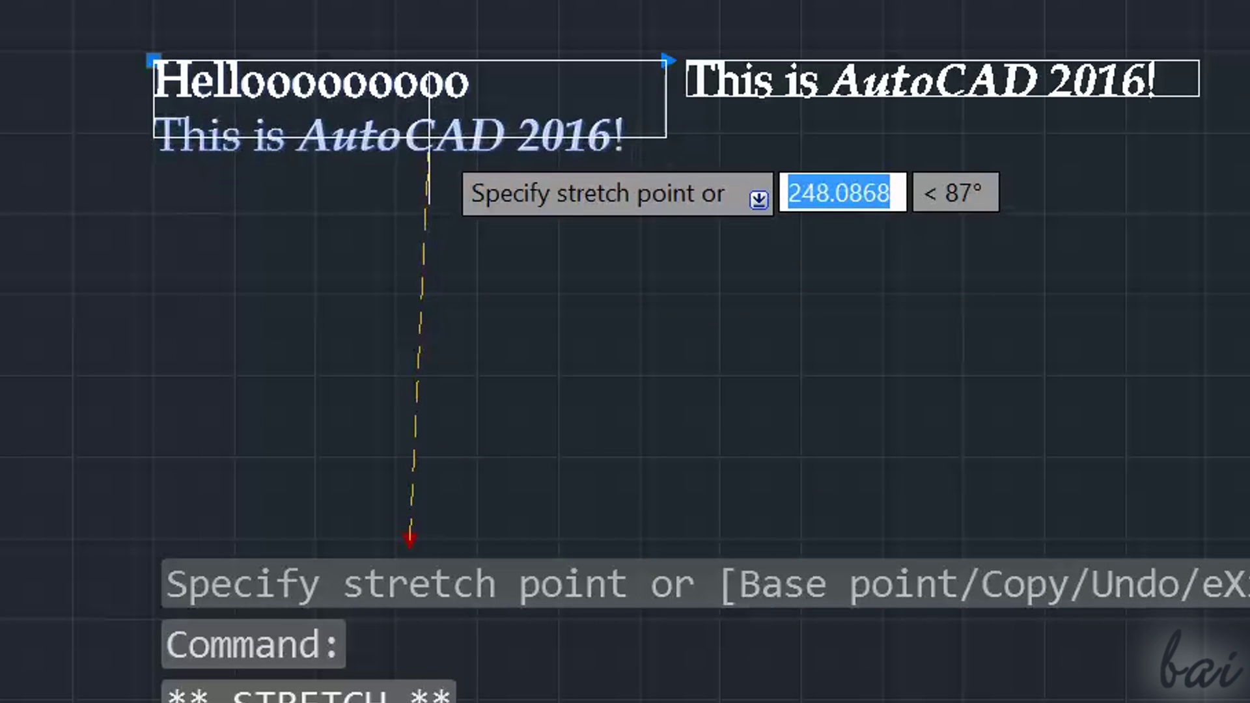
pyautogui.click(416, 133)
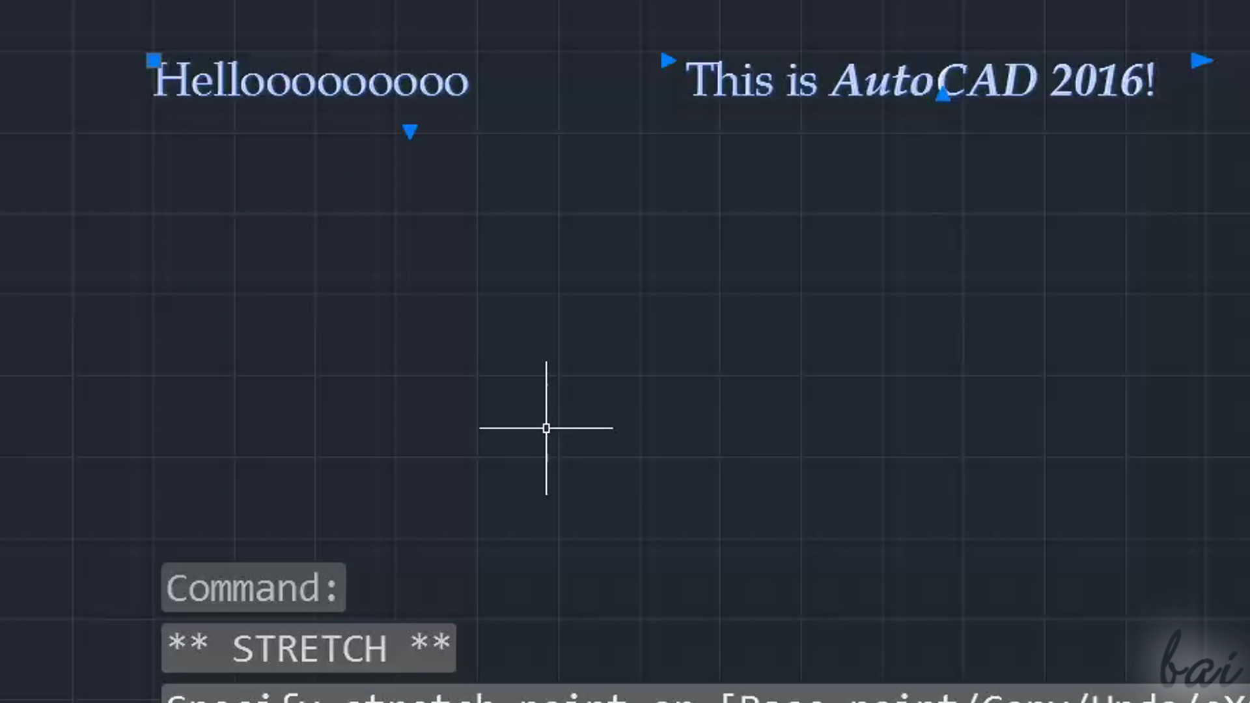
pyautogui.click(261, 136)
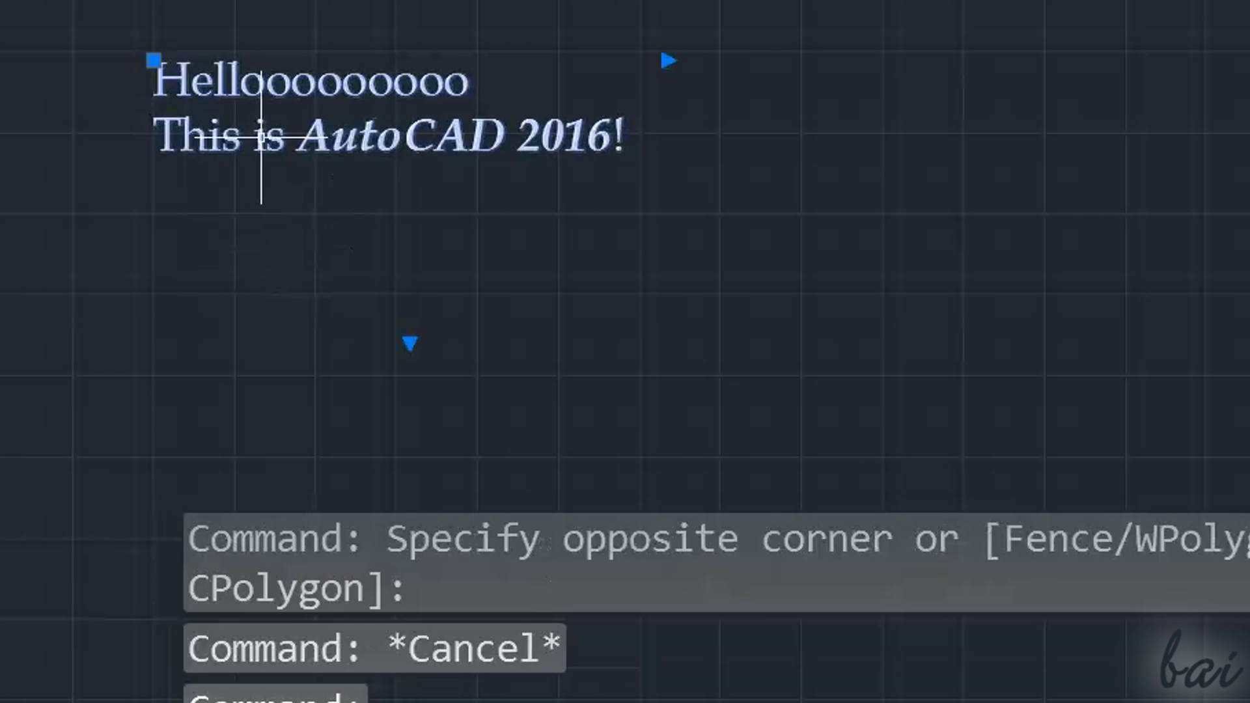
# - Set the note's text height to 20 using the Text Editor height list
pyautogui.doubleClick(267, 144)
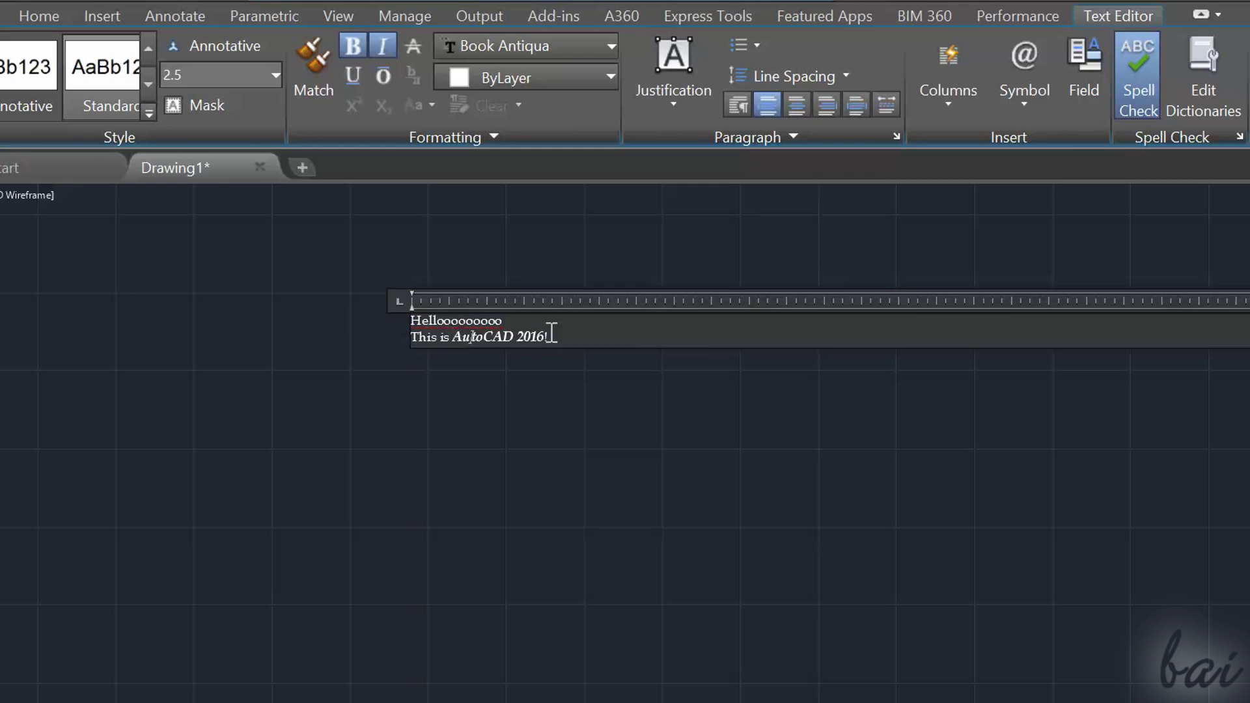
pyautogui.click(275, 77)
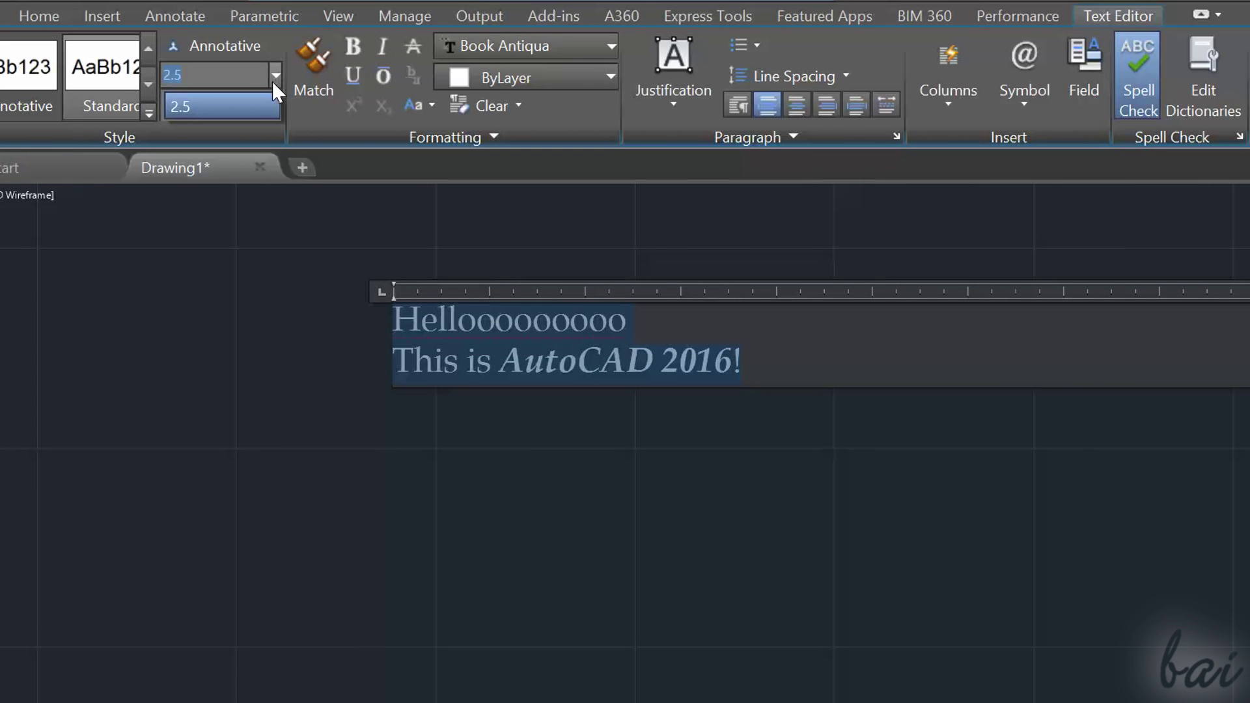
pyautogui.click(138, 85)
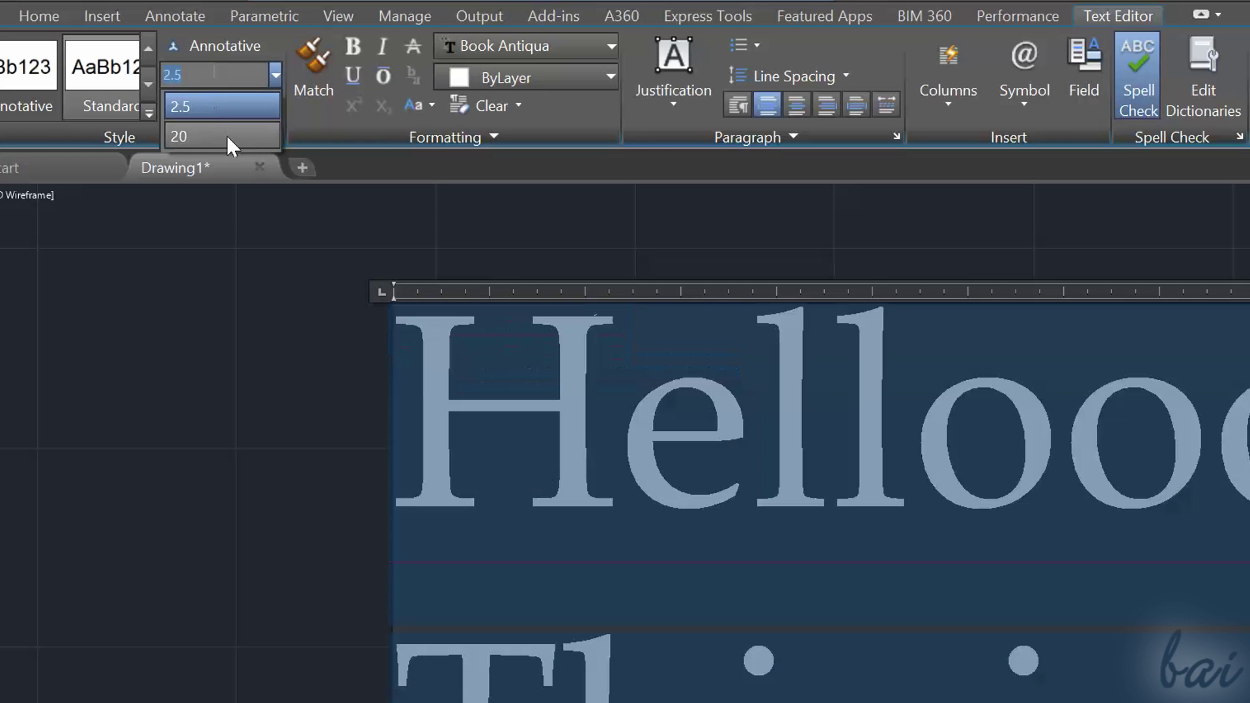
pyautogui.click(227, 136)
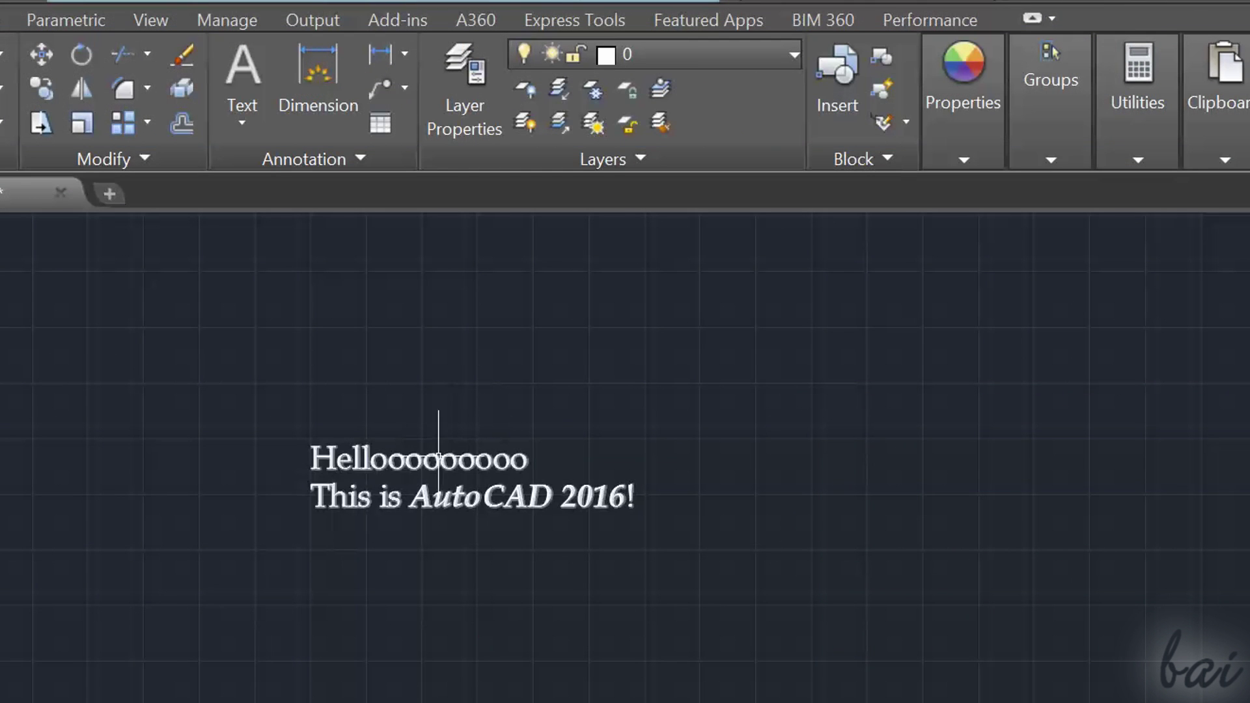
# - Begin rotating the note about a pivot point, then cancel, leaving it unrotated
pyautogui.click(439, 456)
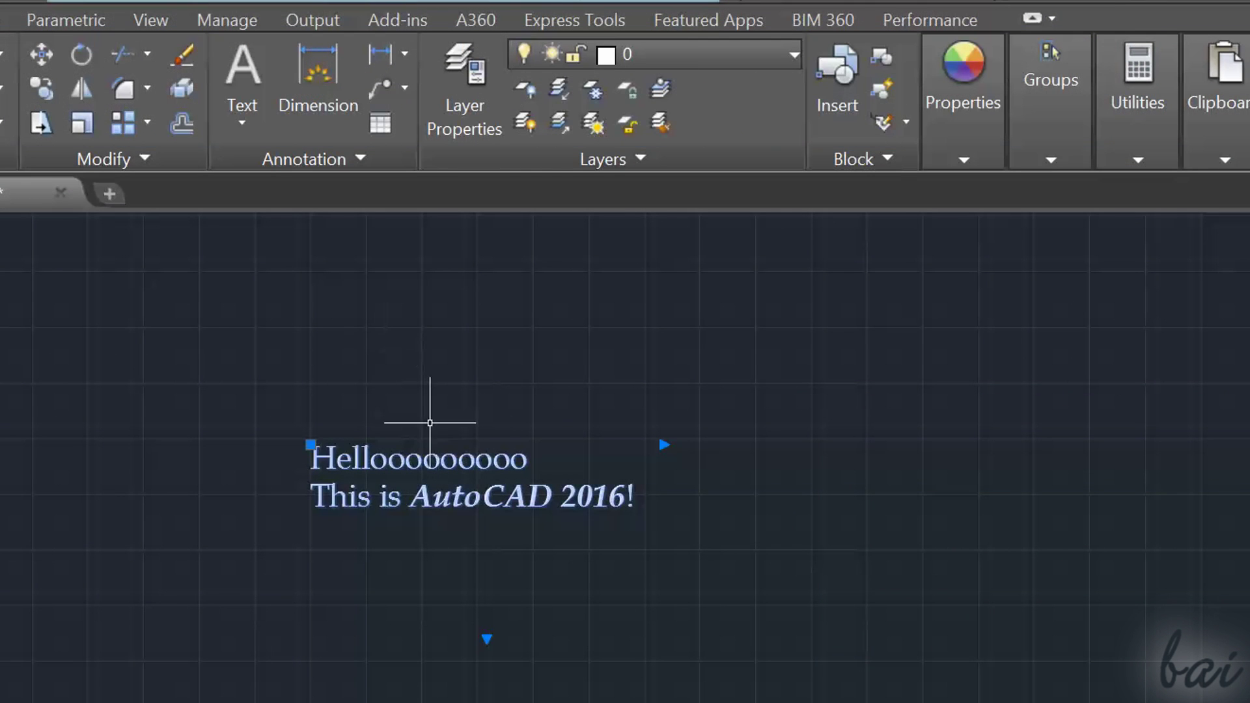
pyautogui.click(81, 57)
pyautogui.click(463, 452)
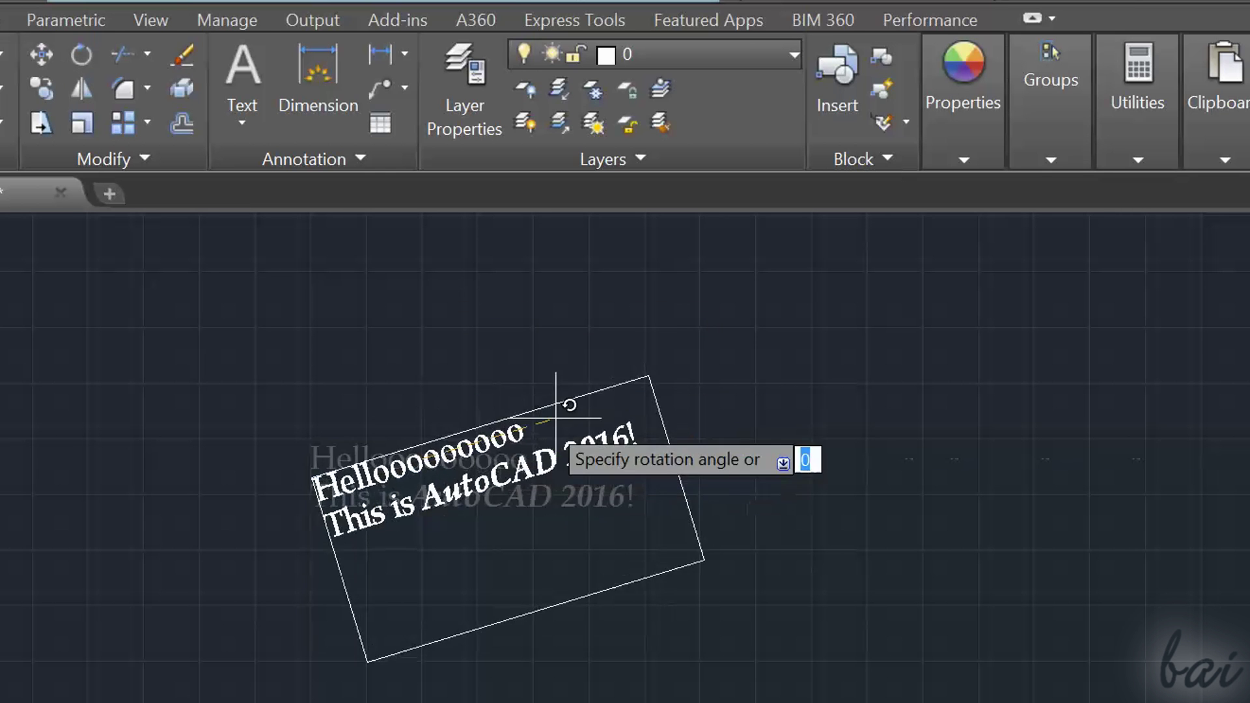
pyautogui.press('Escape')
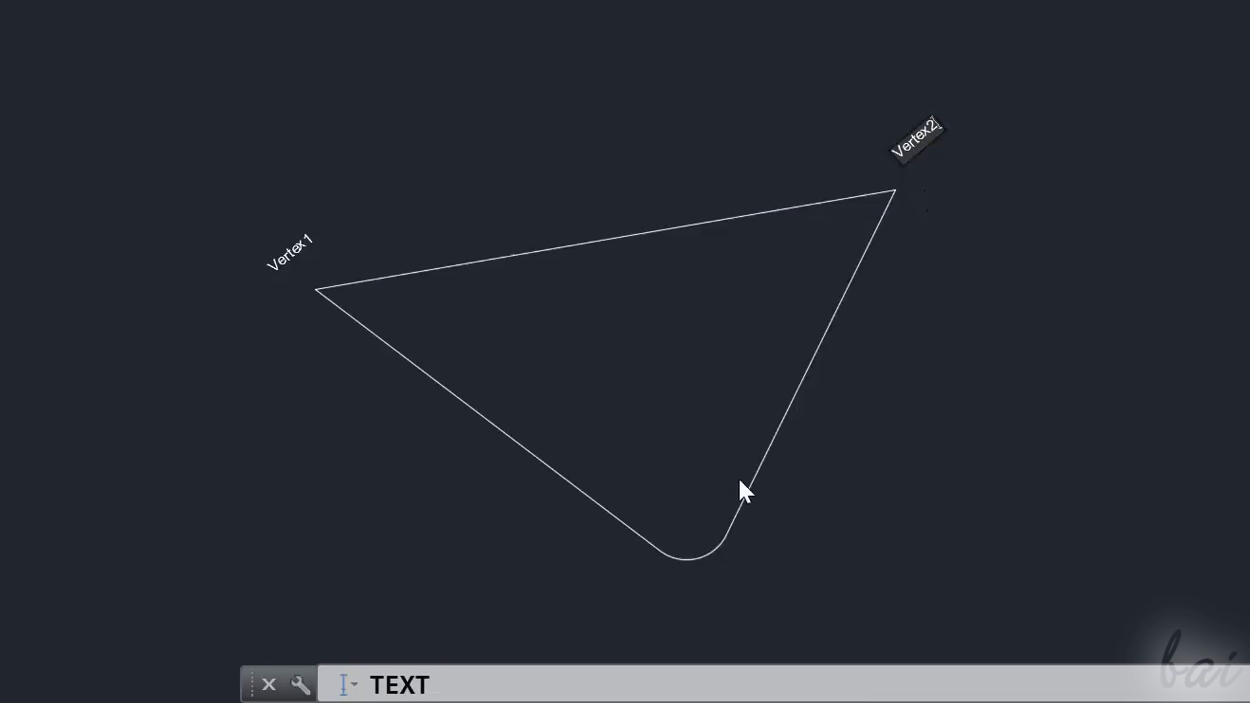
# - Start single-line text at the left corner with height 25 and rotation 40
pyautogui.write('Verte')
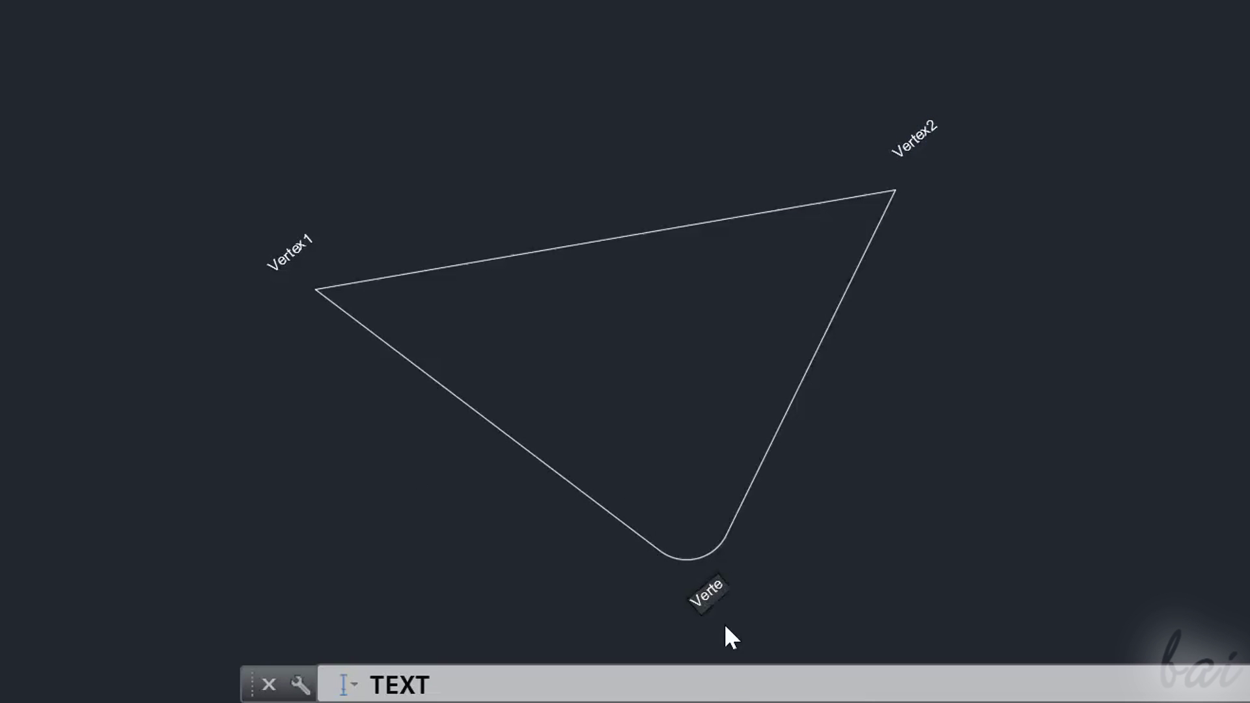
pyautogui.write('x3')
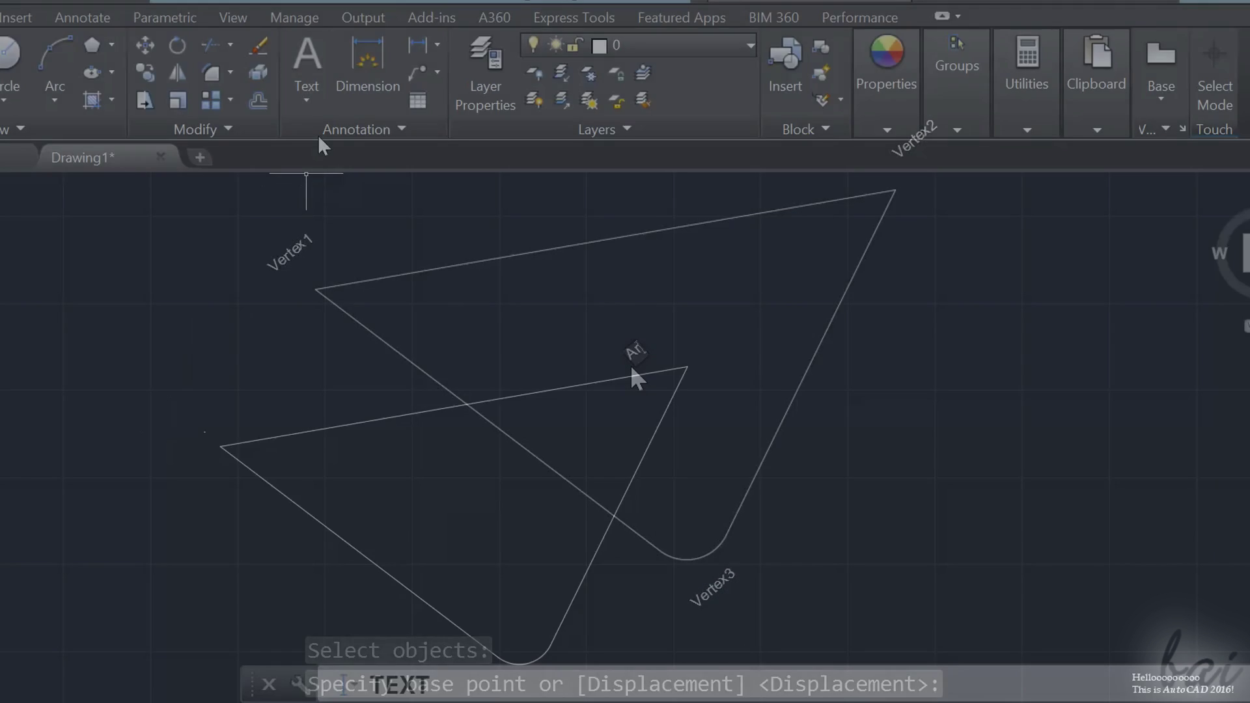
pyautogui.click(311, 93)
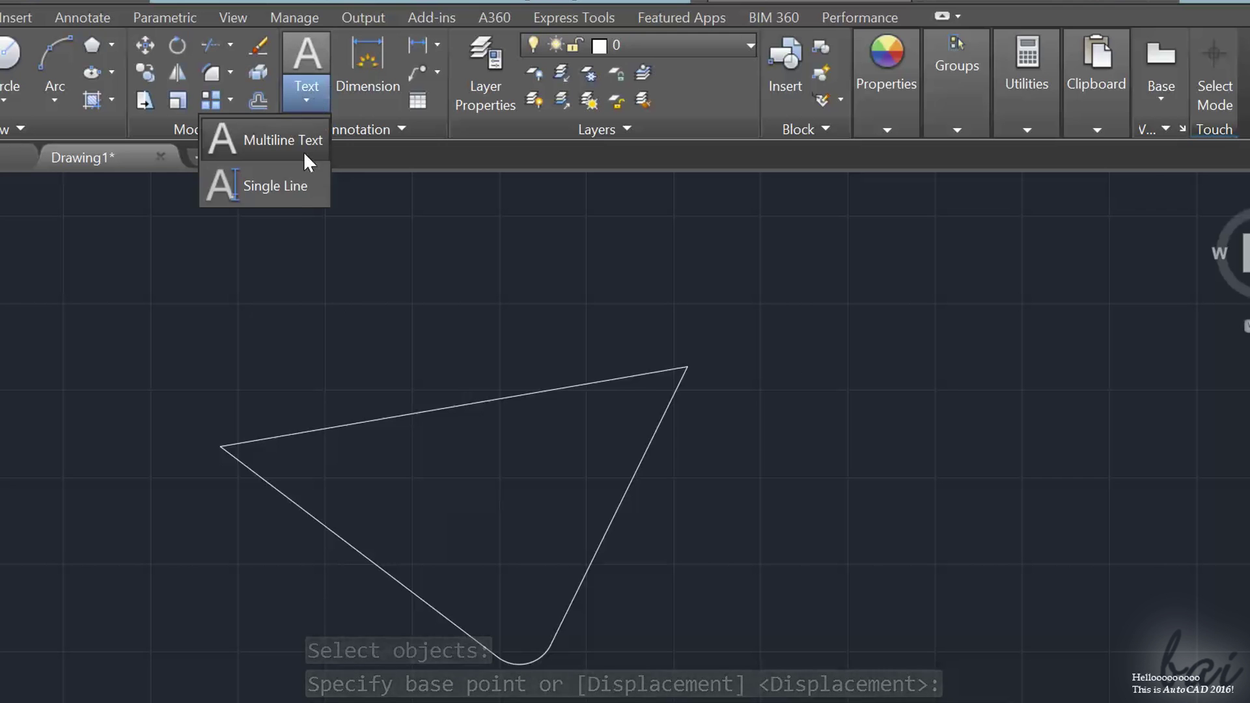
pyautogui.click(286, 187)
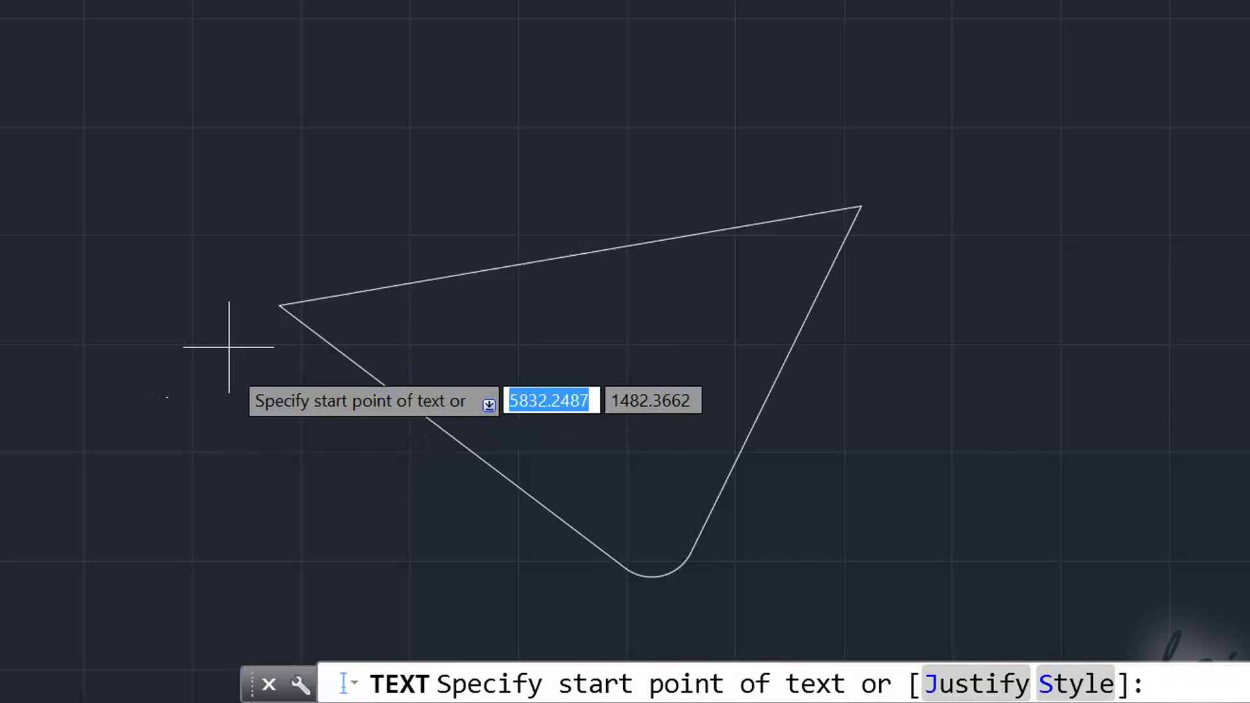
pyautogui.click(237, 288)
pyautogui.write('25')
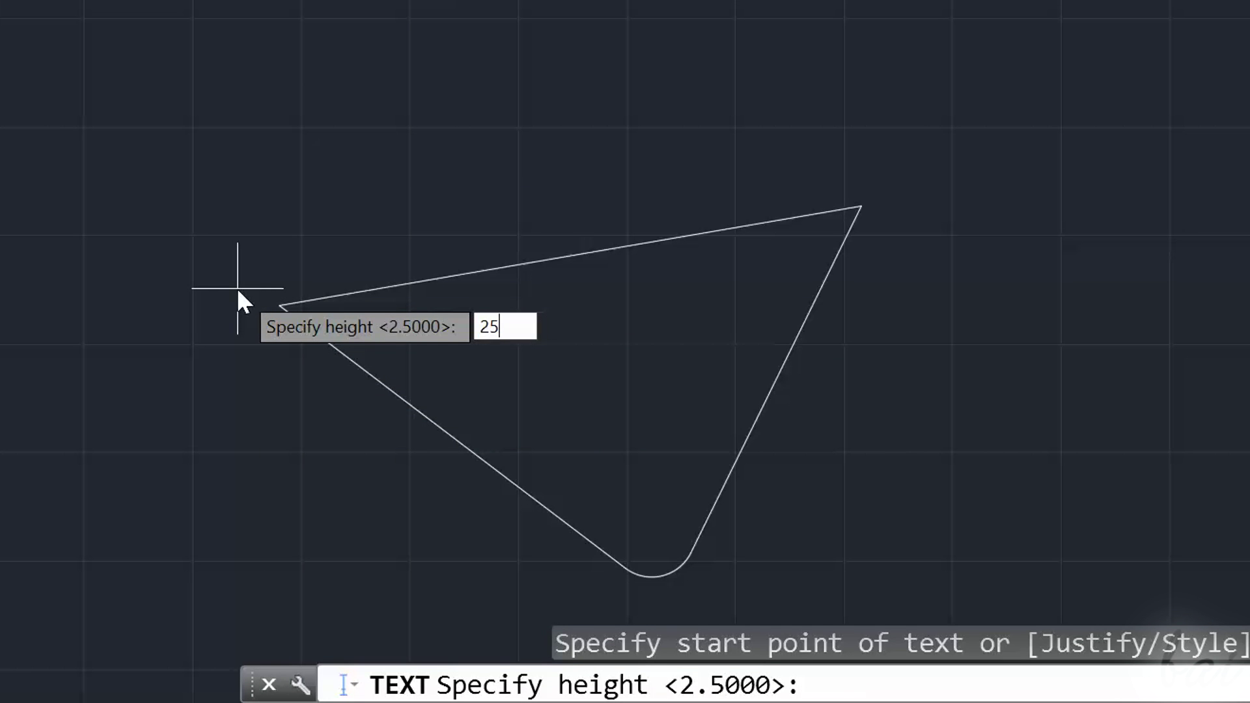
pyautogui.press('Return')
pyautogui.write('40')
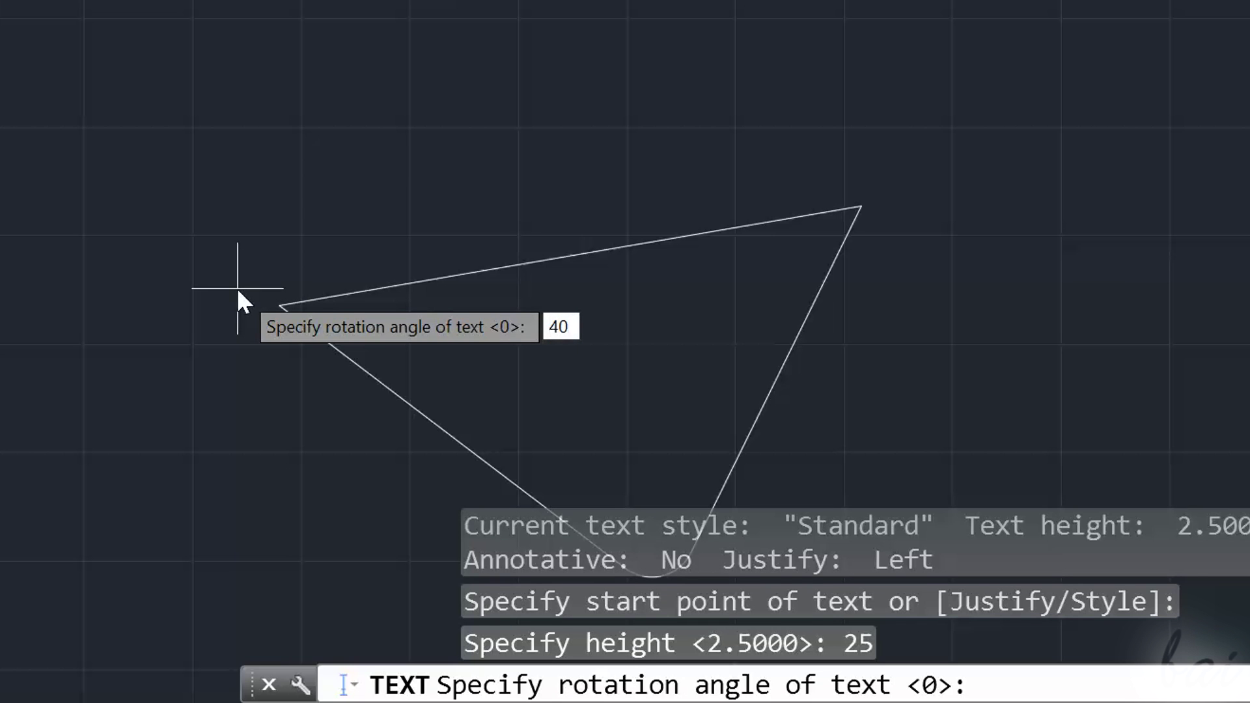
pyautogui.press('Return')
pyautogui.write('Vertex')
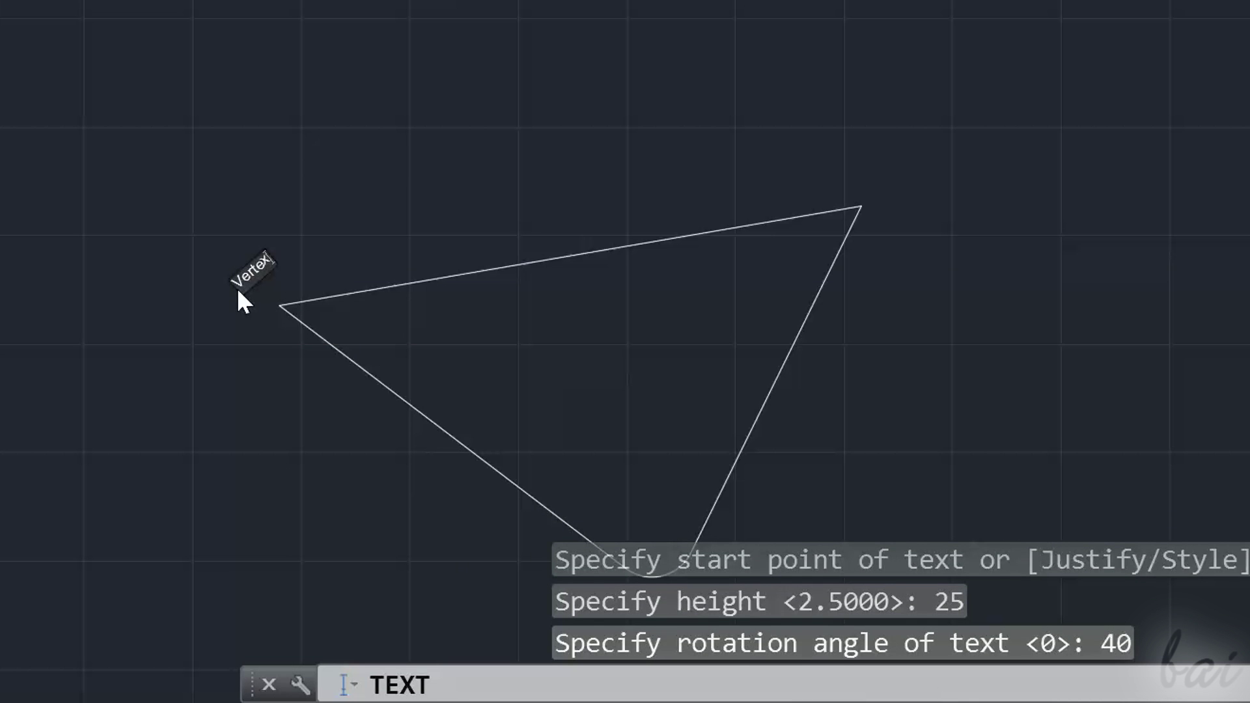
# - Label the corners Vertex1, Vertex2 and Vertex3, then type 'Area' inside the triangle
pyautogui.write('1')
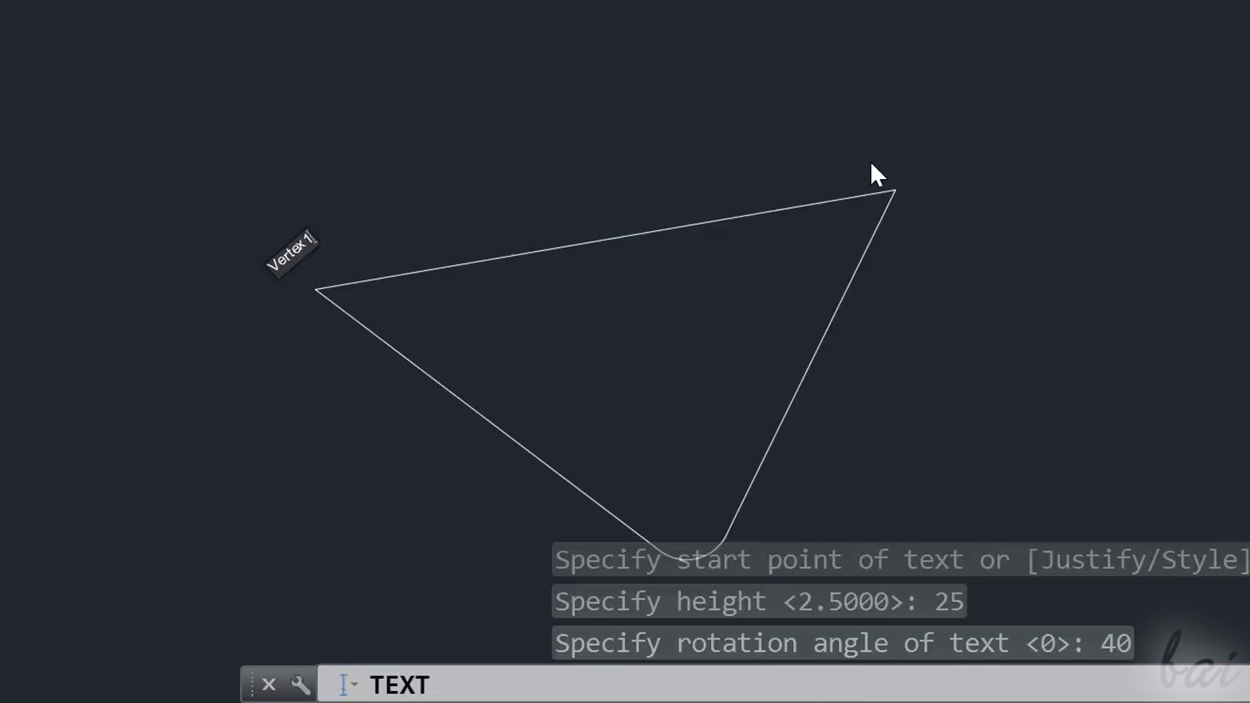
pyautogui.click(899, 159)
pyautogui.write('Vertex2')
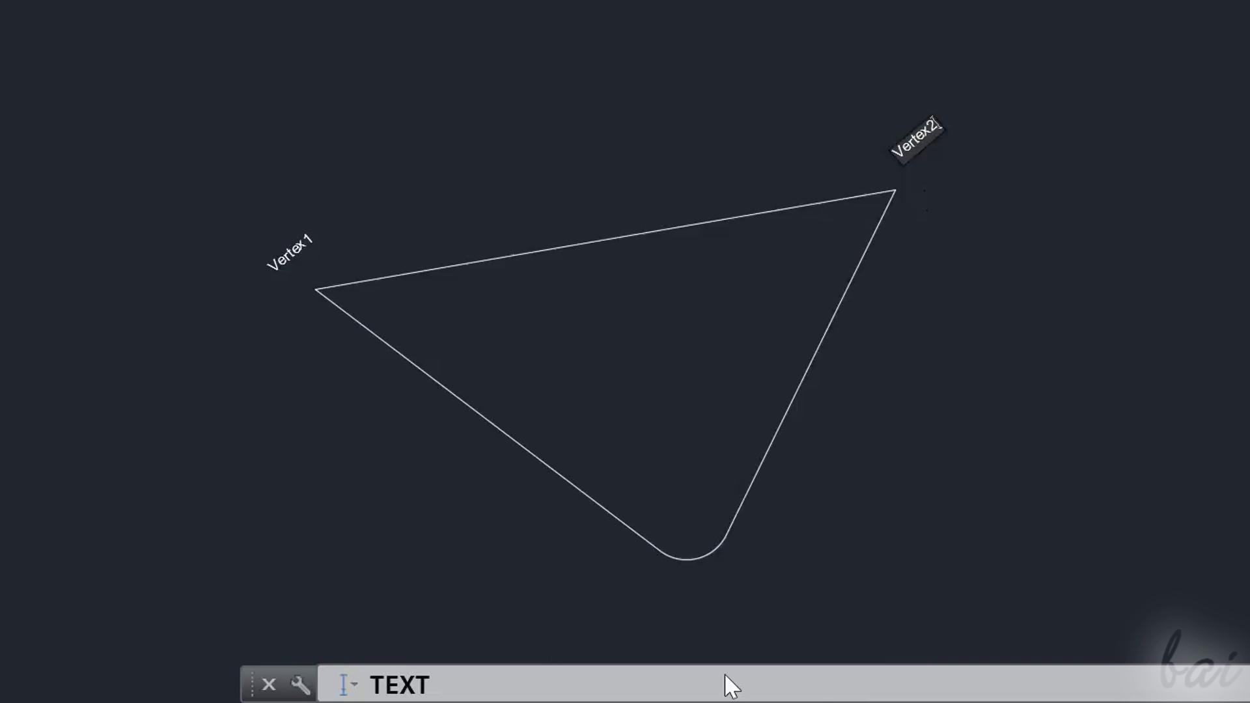
pyautogui.click(695, 606)
pyautogui.write('Vertex3')
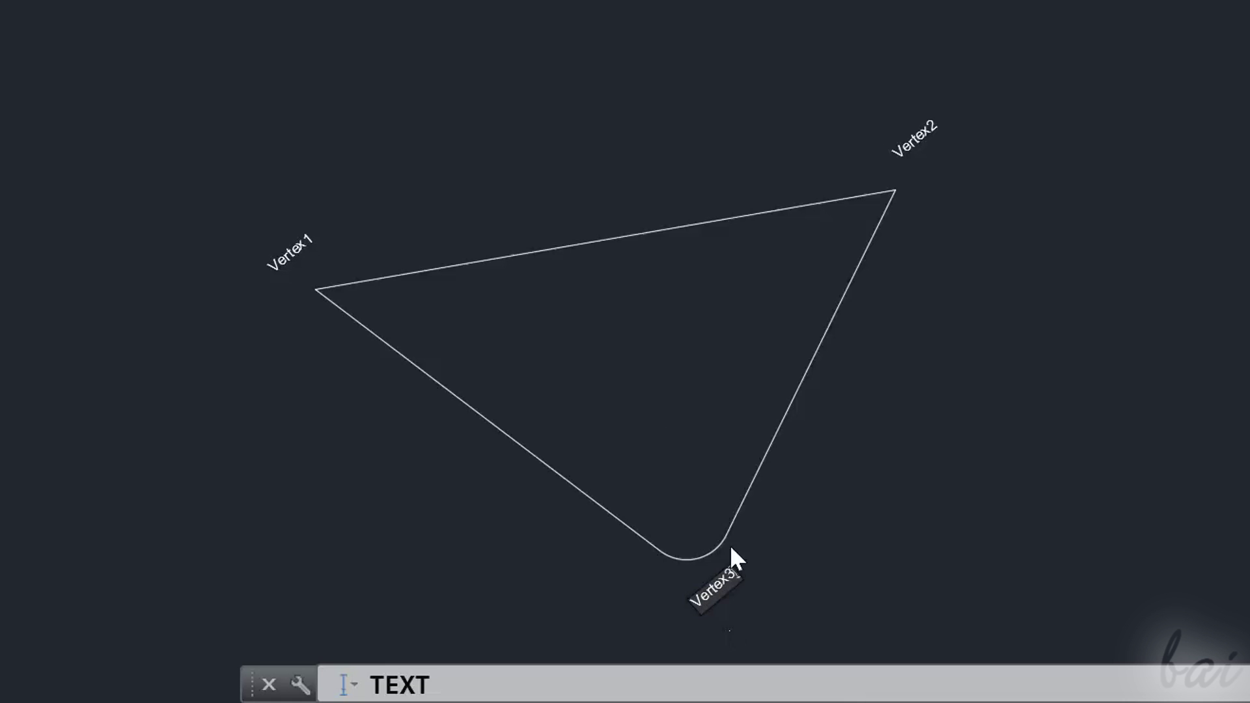
pyautogui.press('Escape')
pyautogui.write('Area')
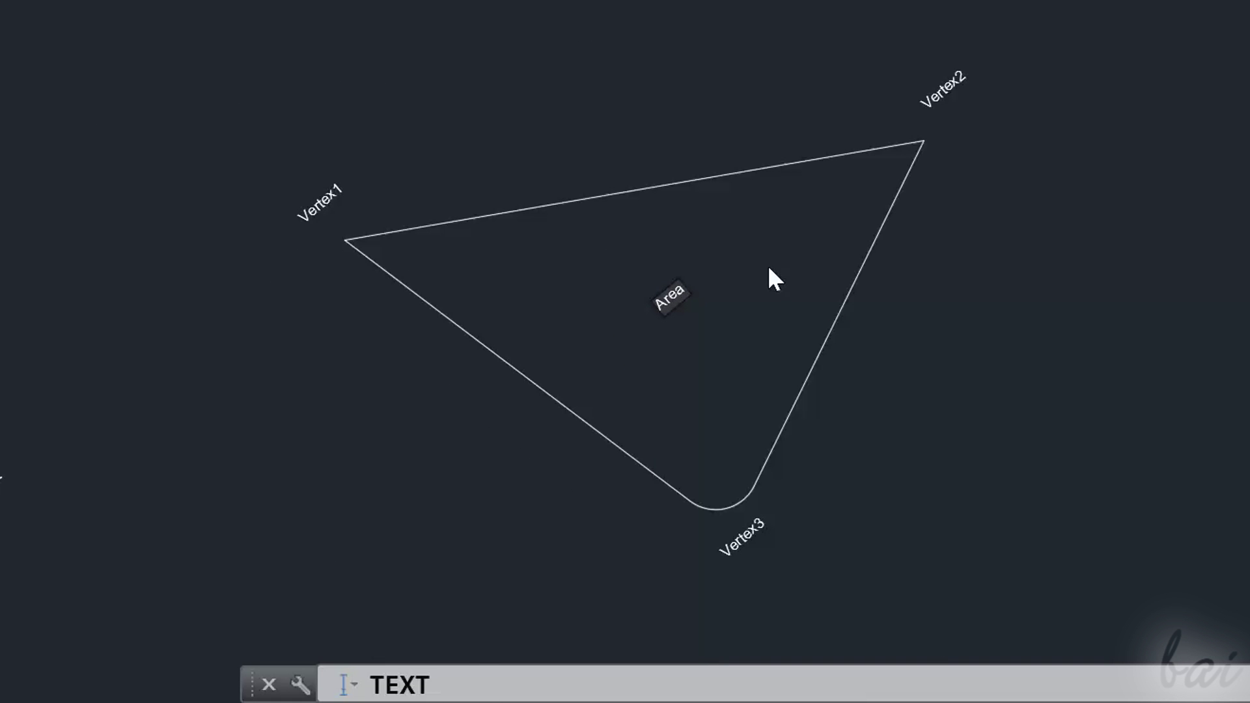
pyautogui.click(746, 306)
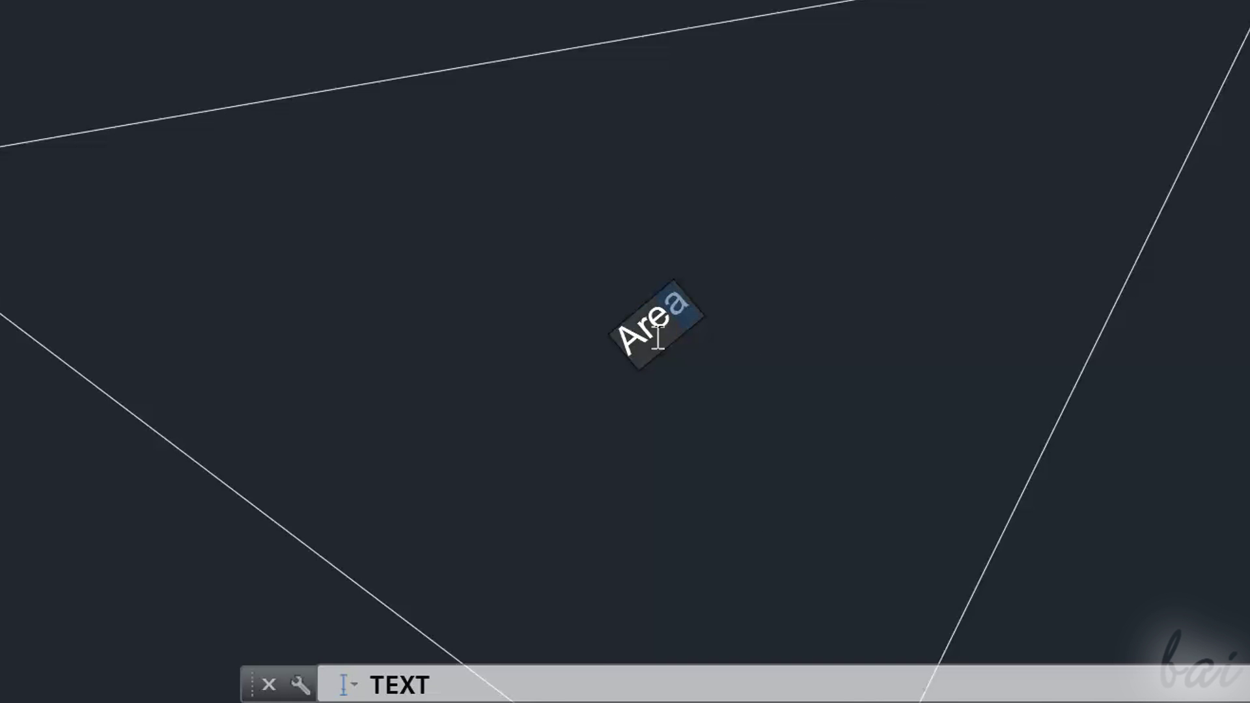
pyautogui.moveTo(658, 337); pyautogui.dragTo(639, 350)
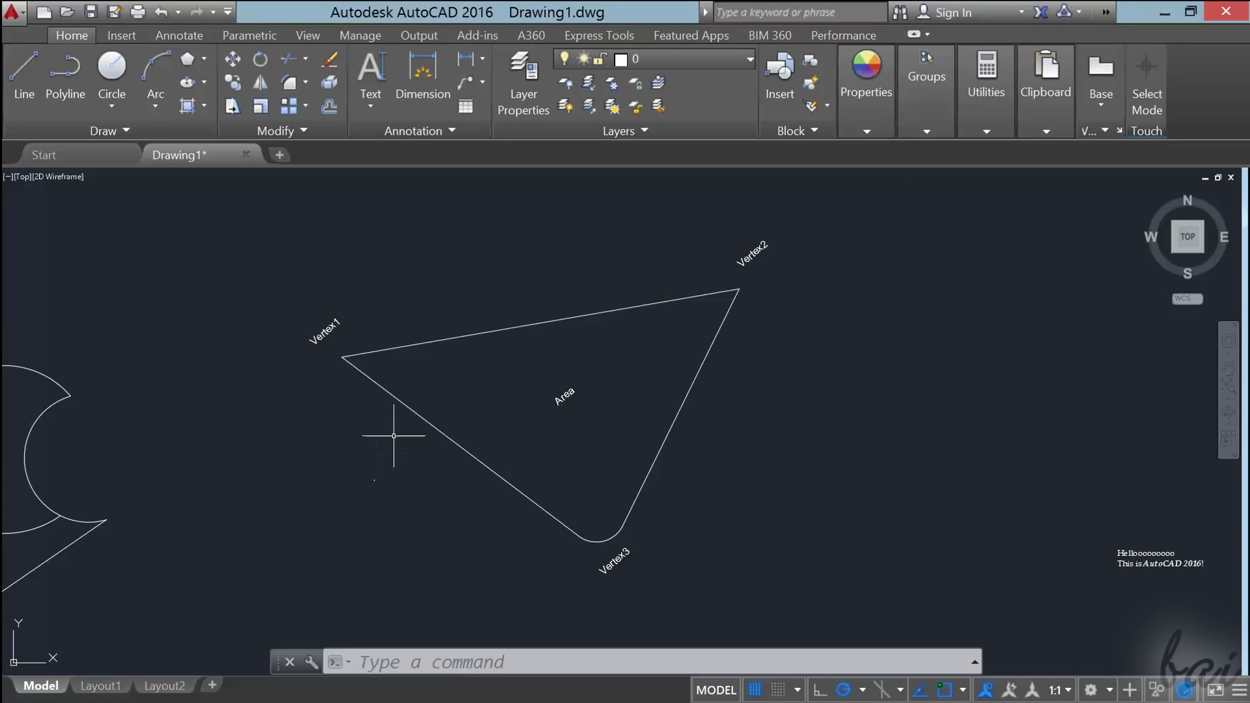
pyautogui.moveTo(1188, 238)
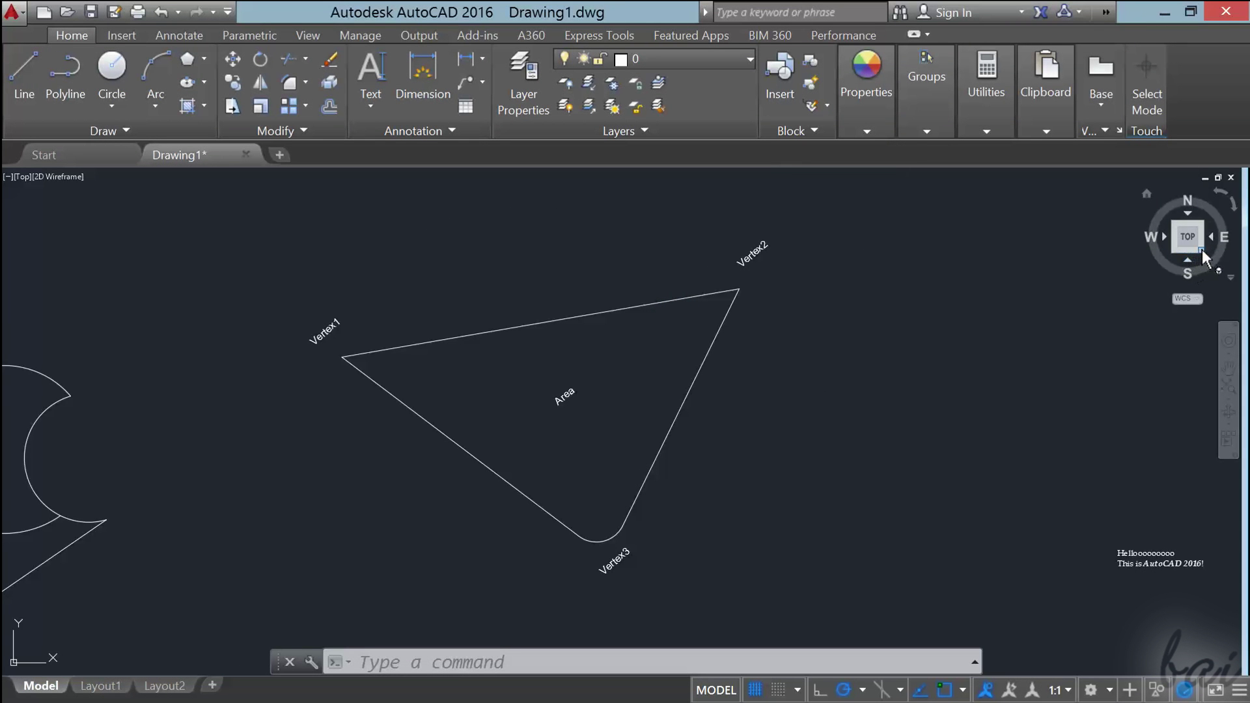
# - Switch to the southeast isometric view and zoom in on the labelled triangle
pyautogui.click(1202, 250)
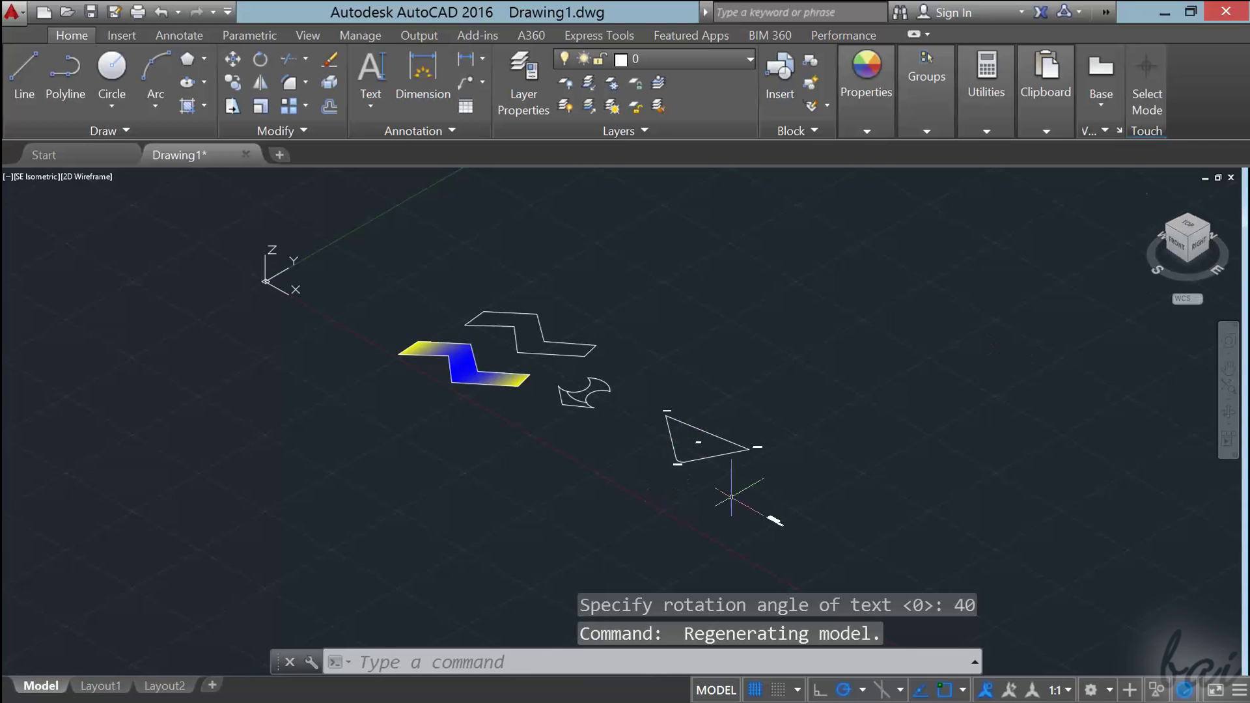
pyautogui.scroll(2, 731, 496)
pyautogui.scroll(2, 775, 469)
pyautogui.scroll(3, 674, 347)
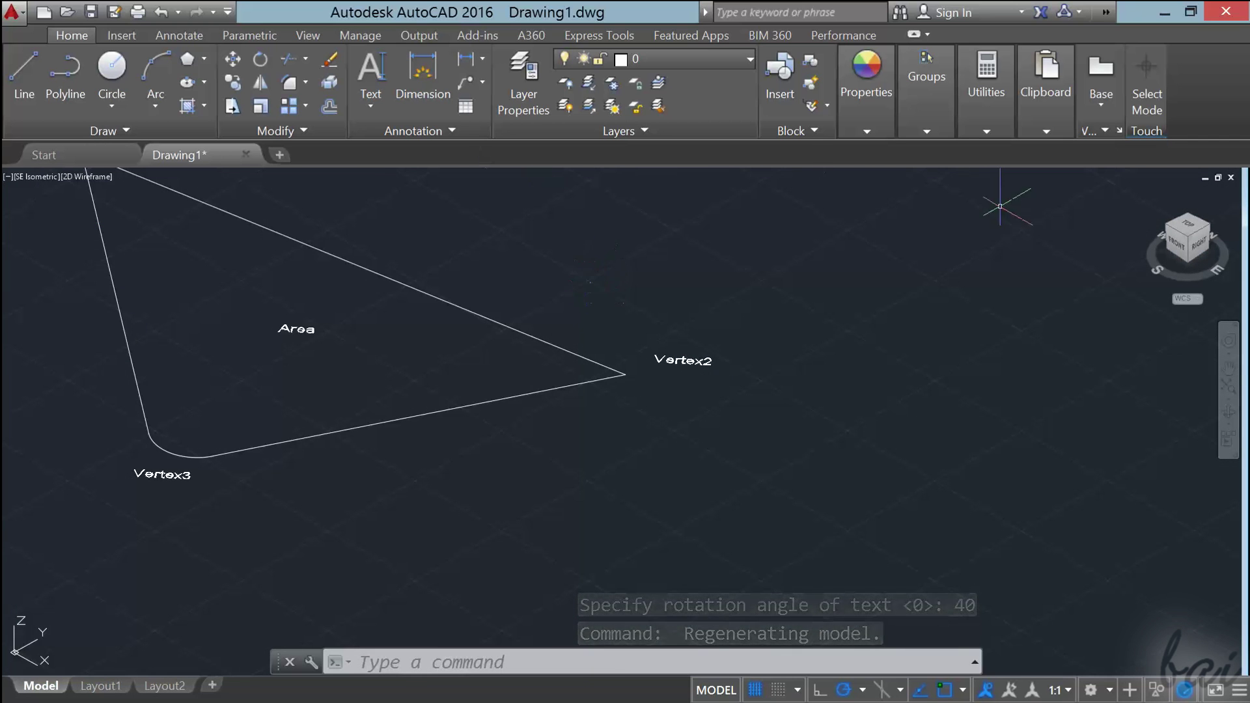
pyautogui.click(1228, 367)
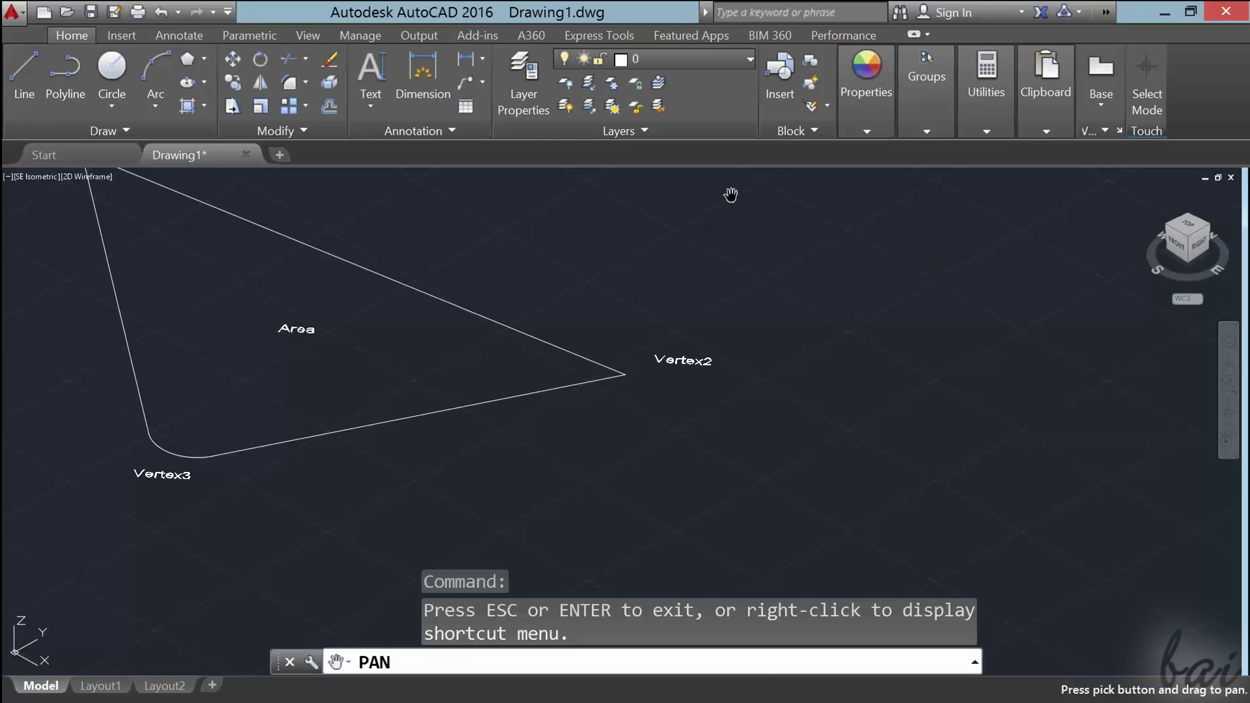